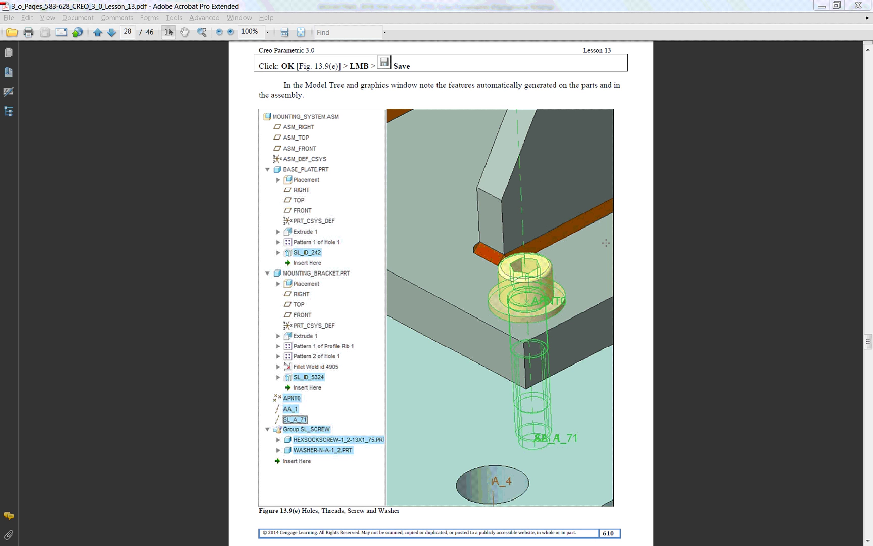
# - Scroll the Lesson 13 PDF to page 32 (page 614) showing Figures 13.11(a) and 13.11(b)
pyautogui.click(629, 240)
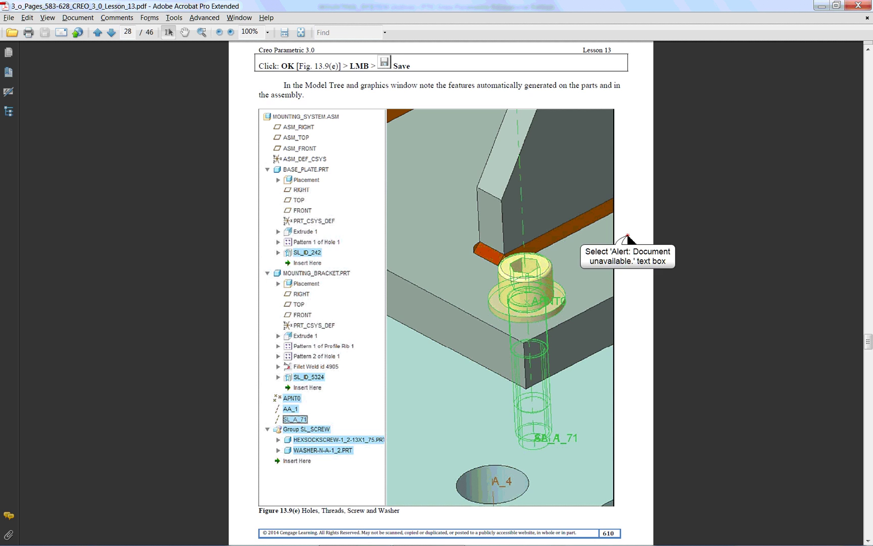
pyautogui.scroll(-2, 629, 235)
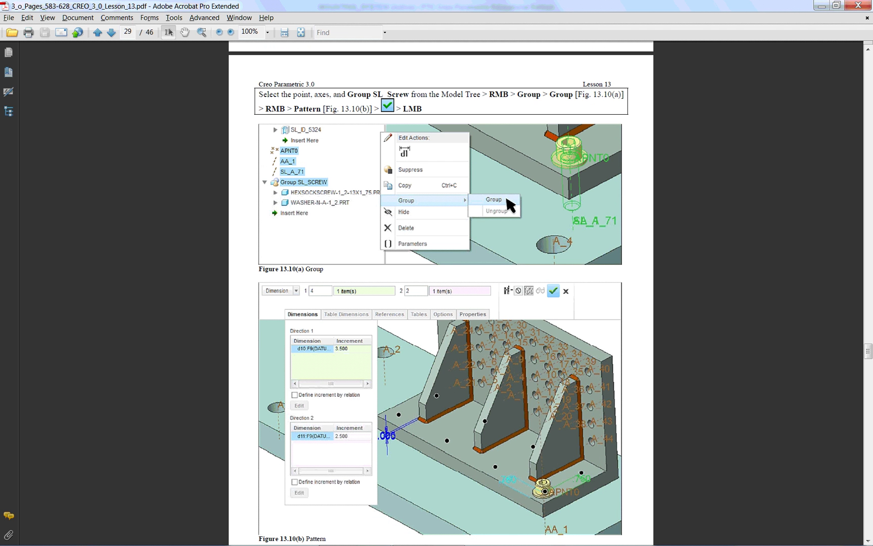
pyautogui.scroll(-1, 504, 288)
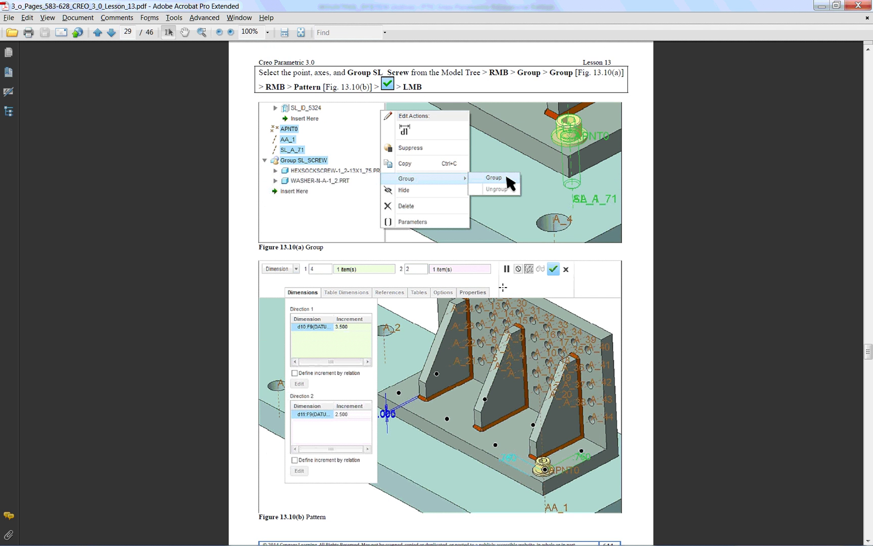
pyautogui.scroll(-1, 496, 288)
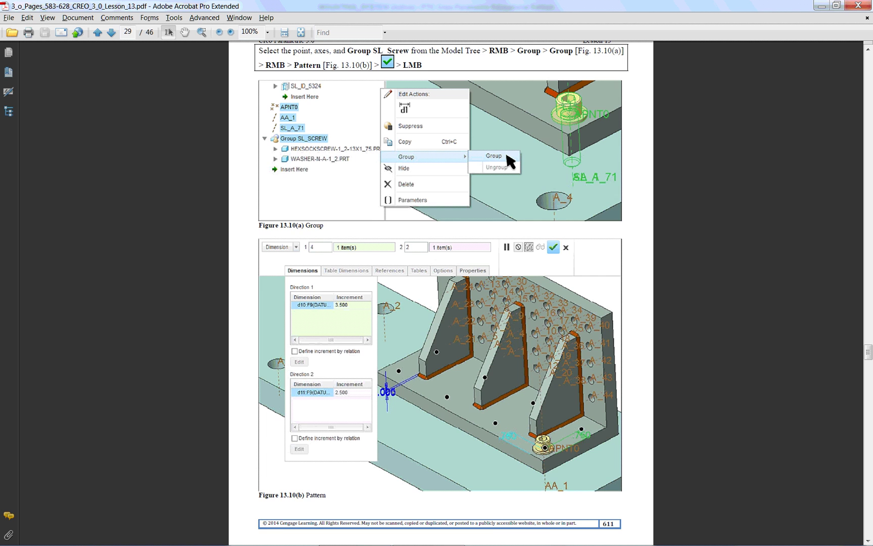
pyautogui.scroll(-4, 482, 284)
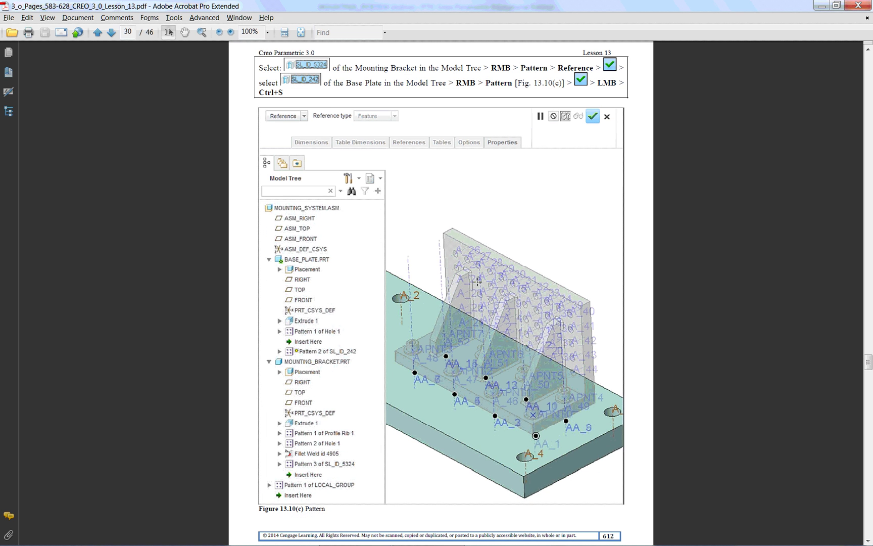
pyautogui.scroll(-20, 445, 356)
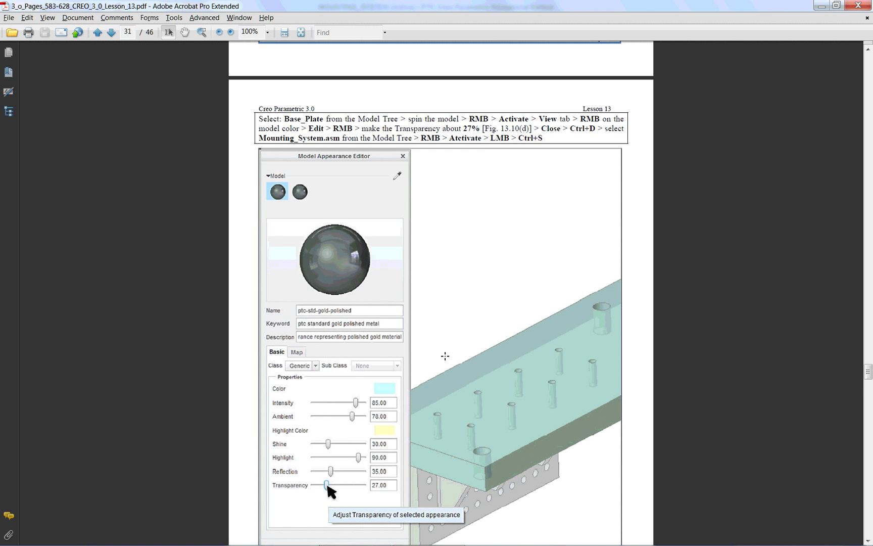
pyautogui.scroll(-20, 433, 336)
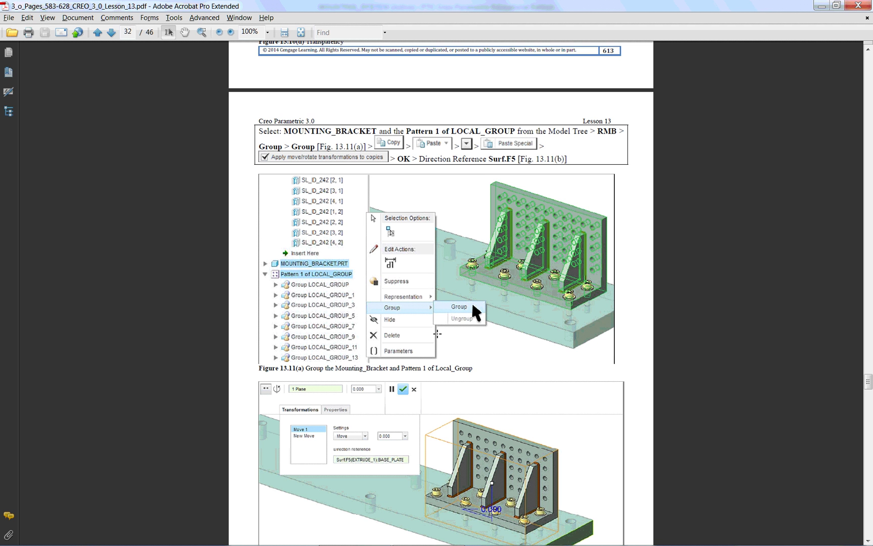
pyautogui.scroll(-3, 431, 330)
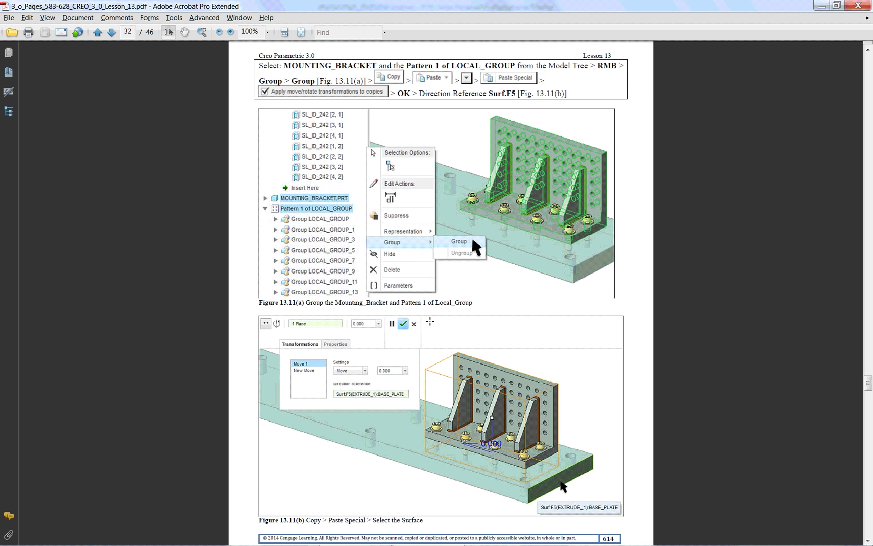
pyautogui.scroll(20, 429, 319)
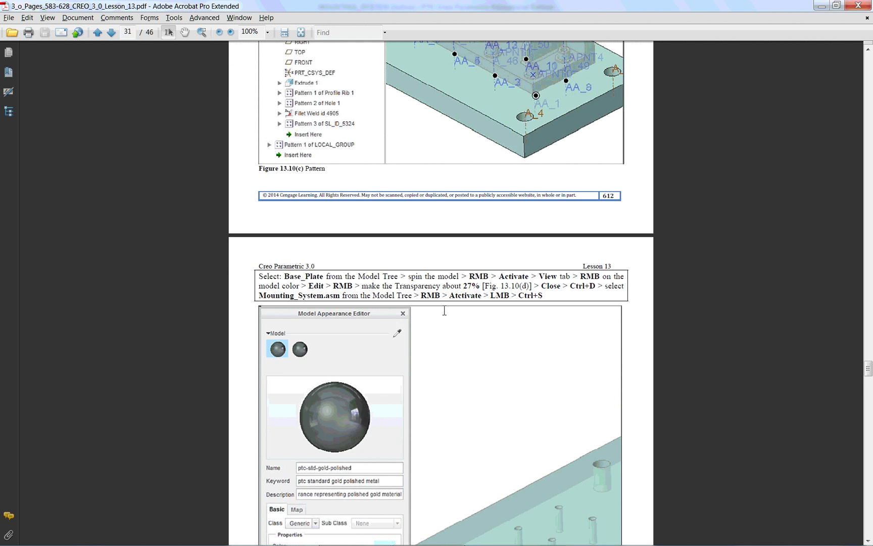
pyautogui.scroll(15, 444, 310)
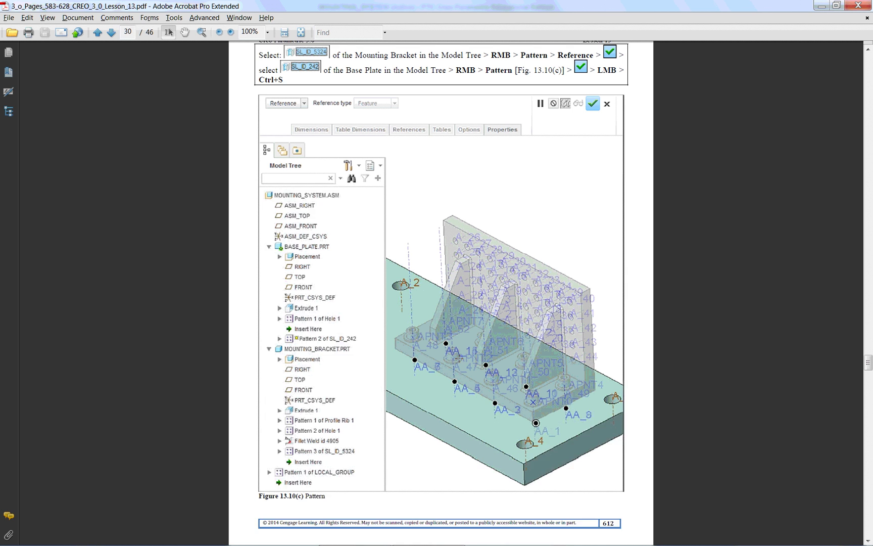
pyautogui.scroll(1, 459, 357)
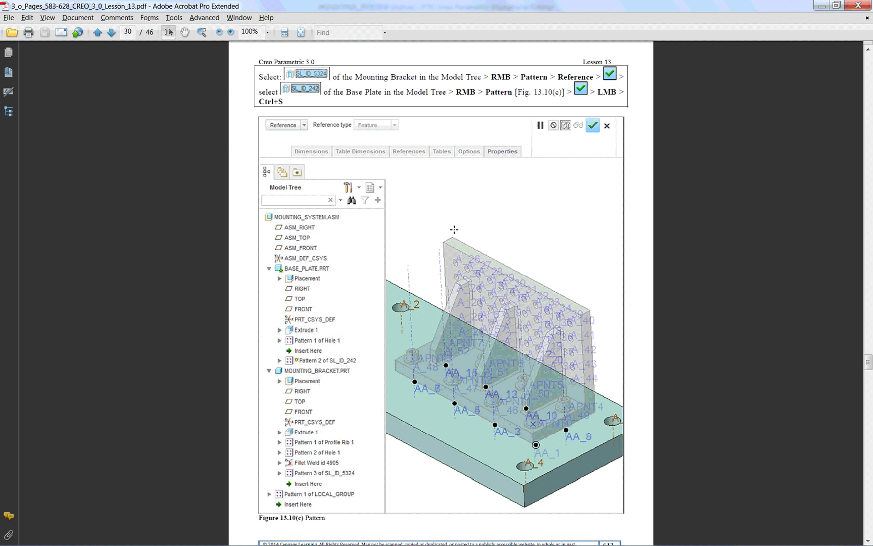
pyautogui.press('pagedown')
pyautogui.press('pagedown')
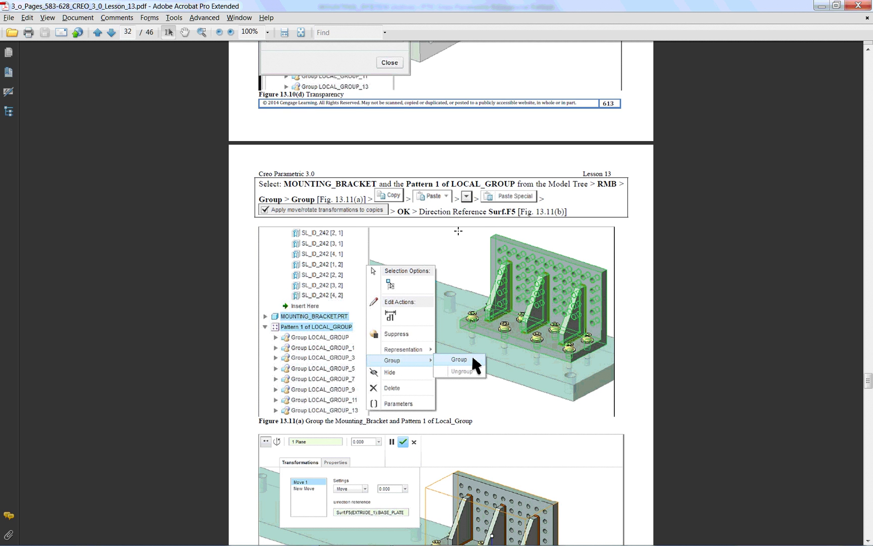
pyautogui.scroll(-3, 455, 237)
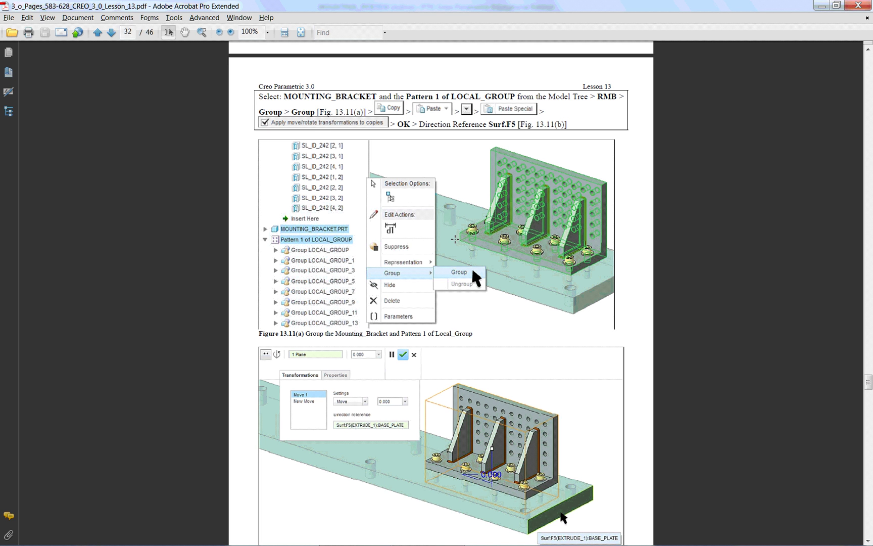
pyautogui.scroll(-1, 455, 239)
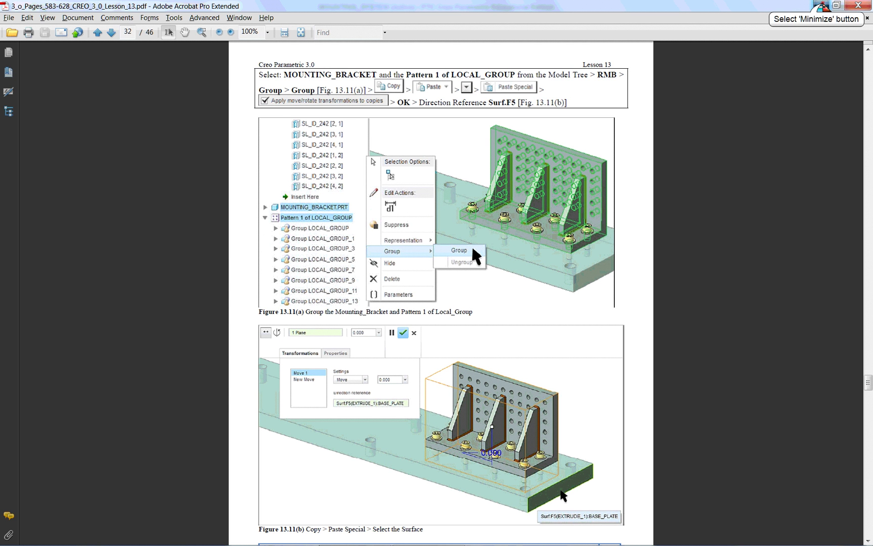
# - Copy group LOCAL_GROUP_15 and Paste Special it with move/rotate transformations enabled
pyautogui.click(821, 5)
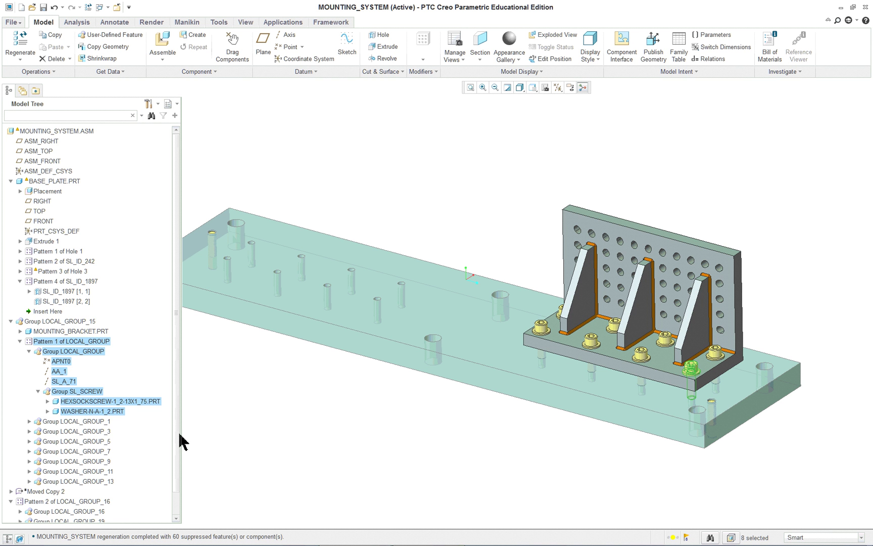
pyautogui.click(74, 322)
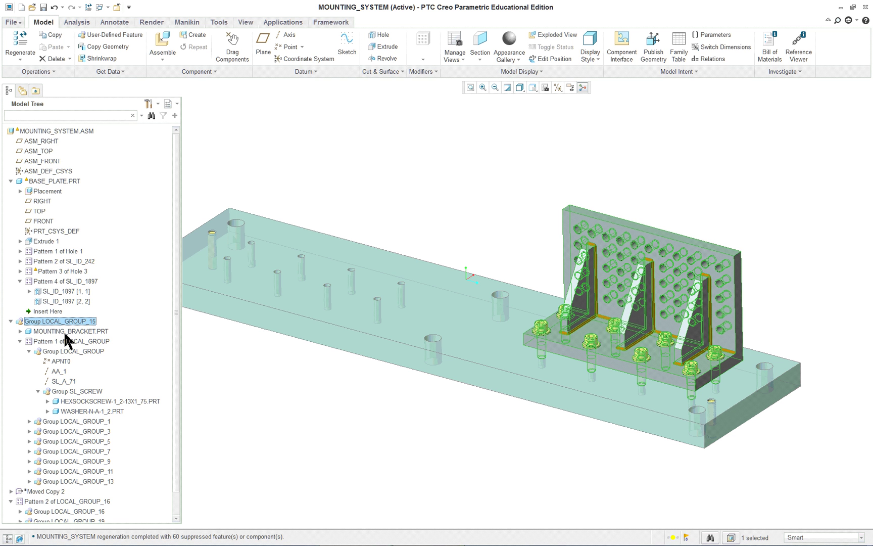
pyautogui.click(51, 38)
pyautogui.click(68, 47)
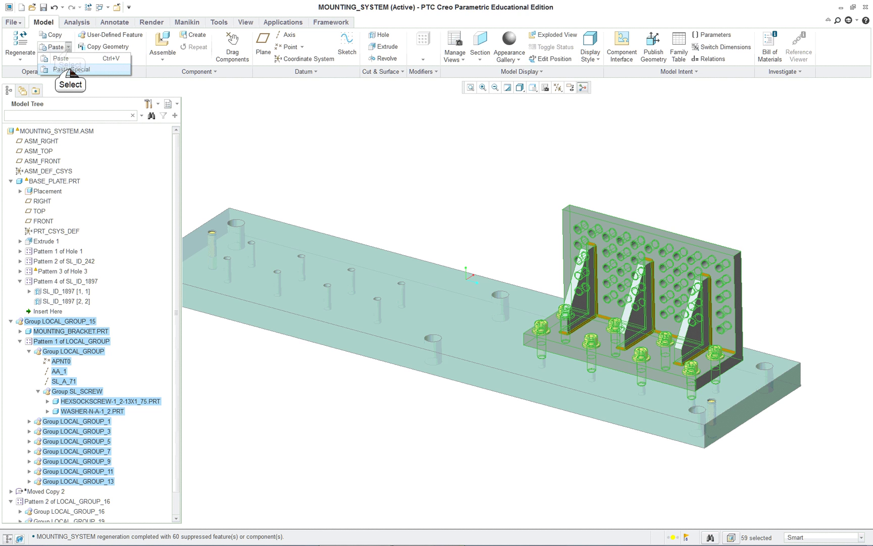
pyautogui.click(71, 69)
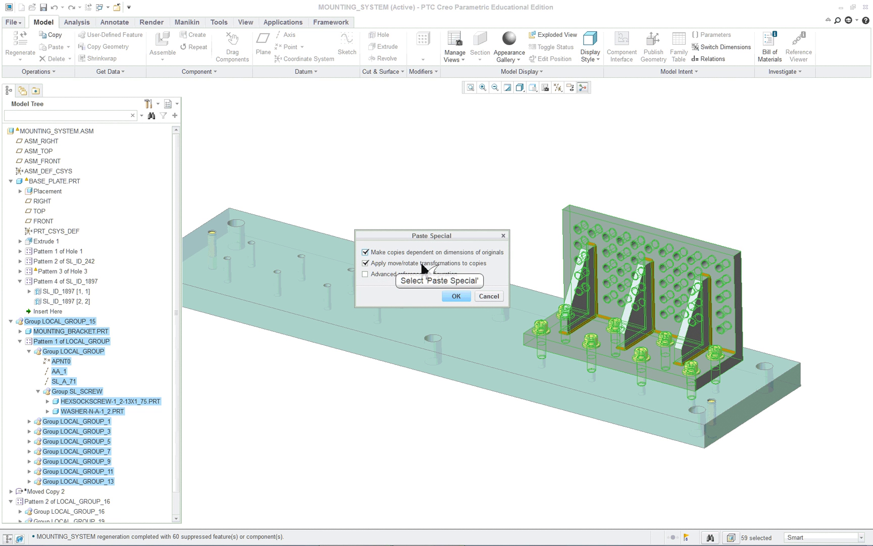
pyautogui.click(456, 296)
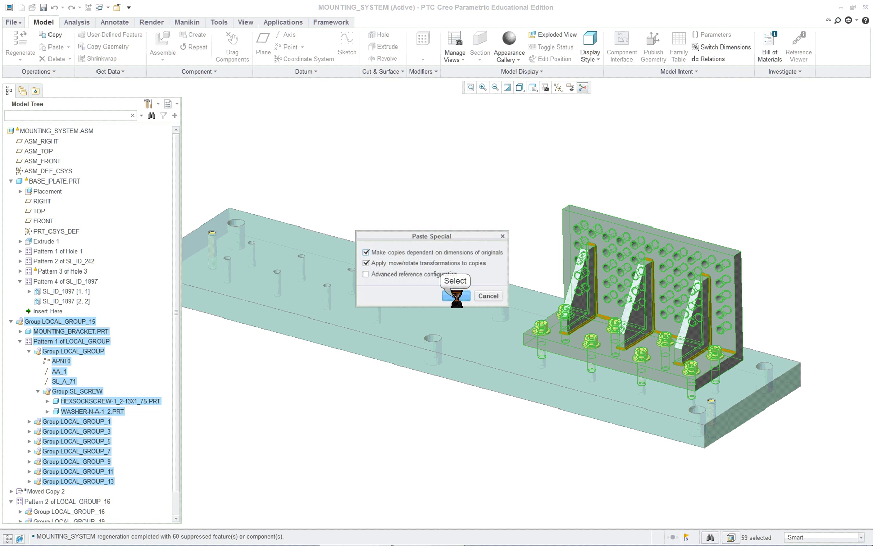
# - Move the copied bracket group 22 along the plate's end-face direction, checking it in Top view
pyautogui.click(765, 405)
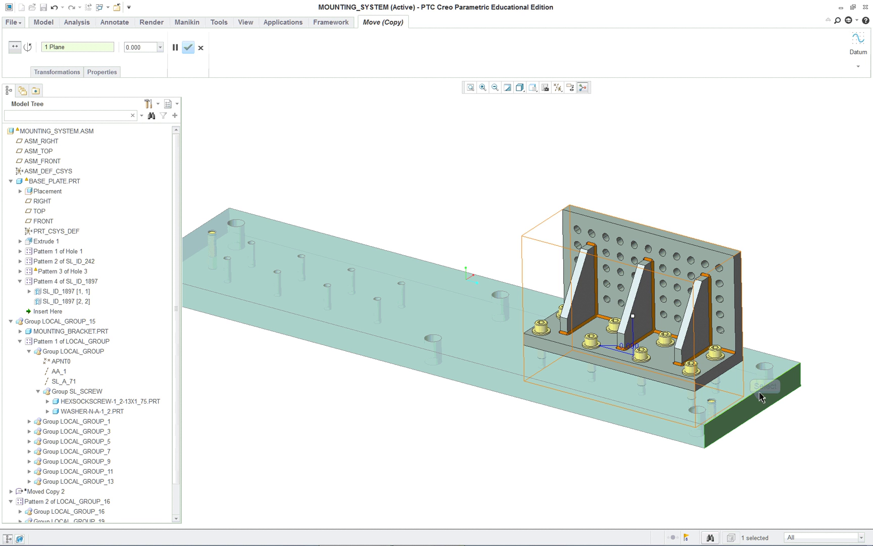
pyautogui.moveTo(635, 317); pyautogui.dragTo(331, 272)
pyautogui.doubleClick(331, 273)
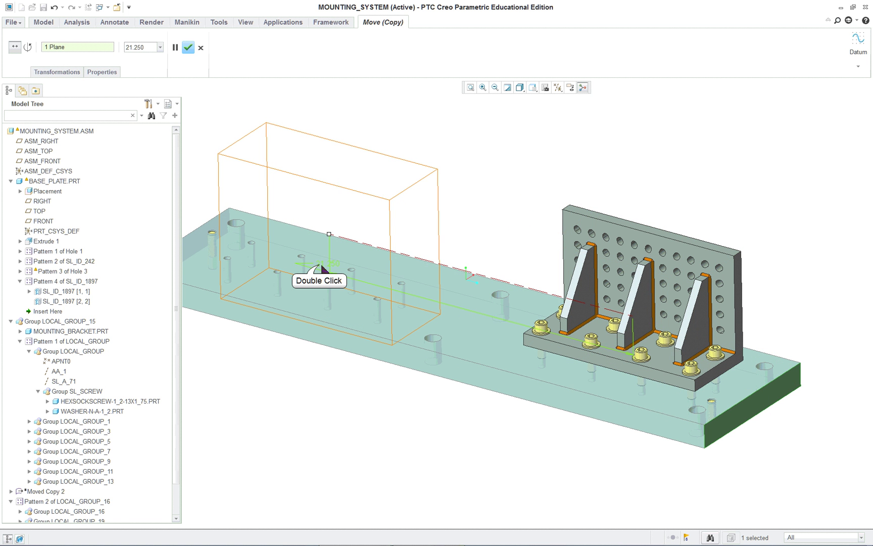
pyautogui.write('22')
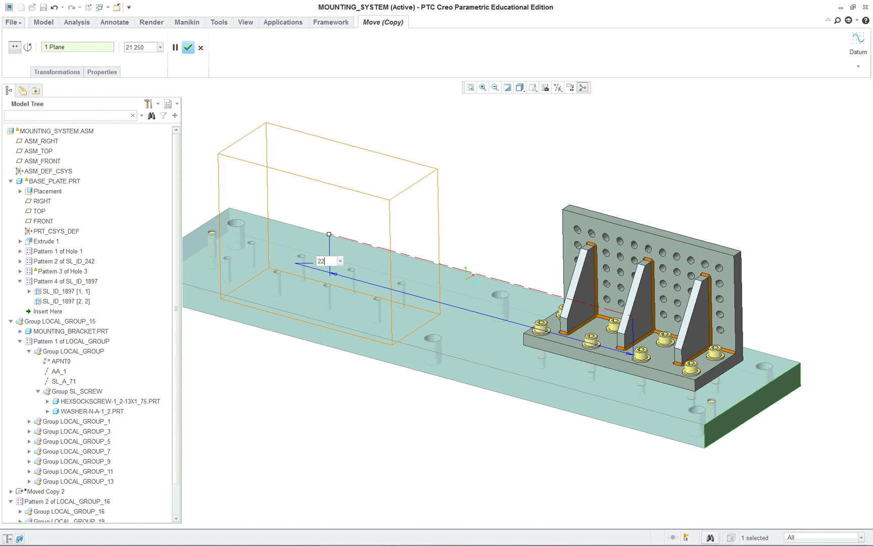
pyautogui.press('Return')
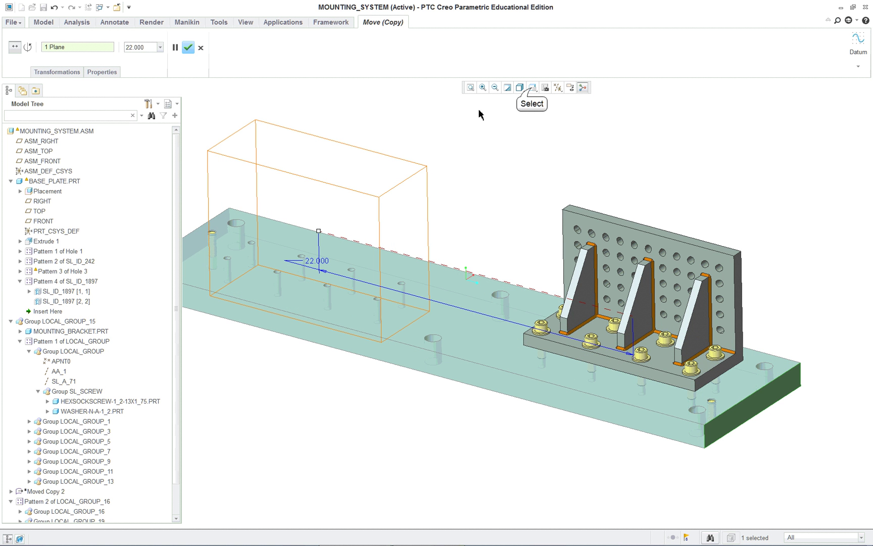
pyautogui.click(532, 88)
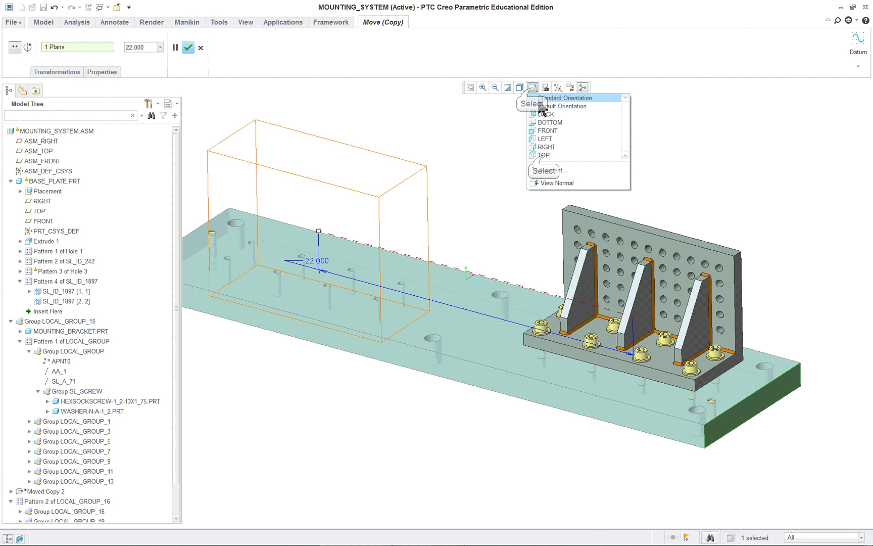
pyautogui.click(542, 152)
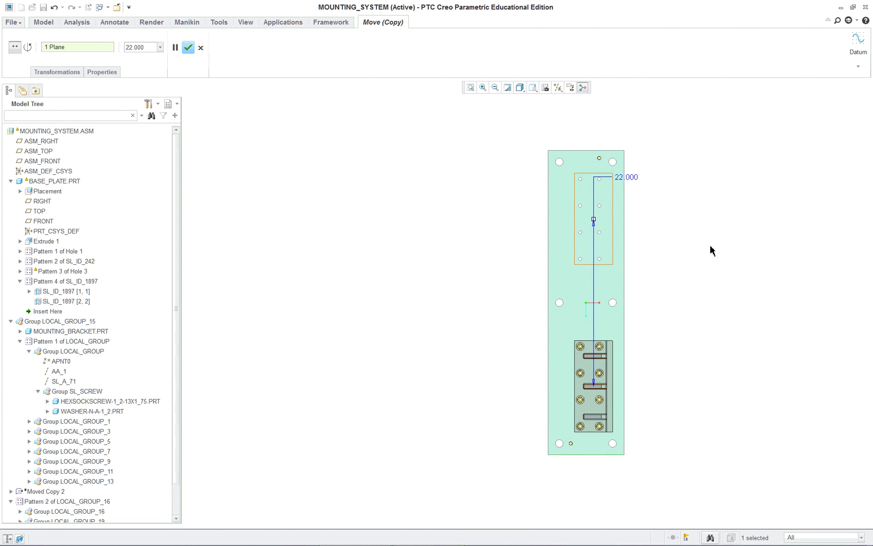
pyautogui.scroll(2, 704, 251)
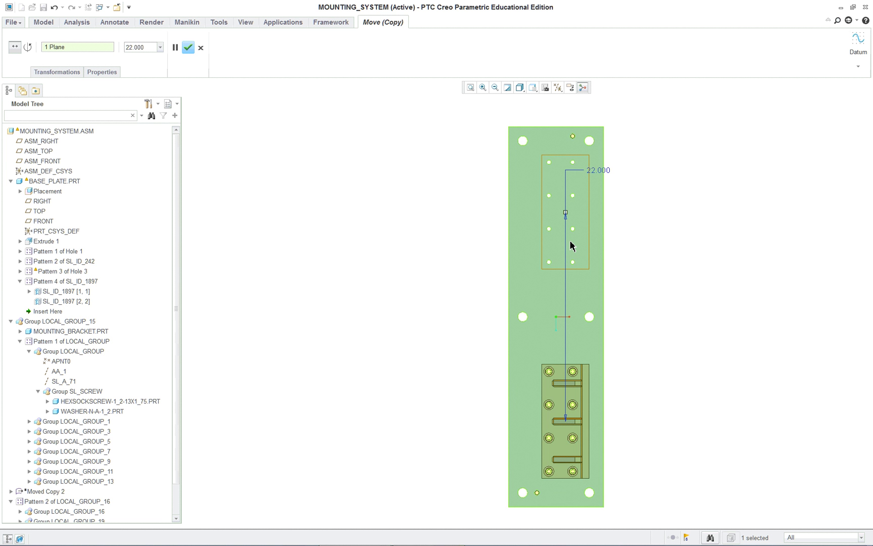
pyautogui.moveTo(594, 319); pyautogui.dragTo(692, 344, button='middle')
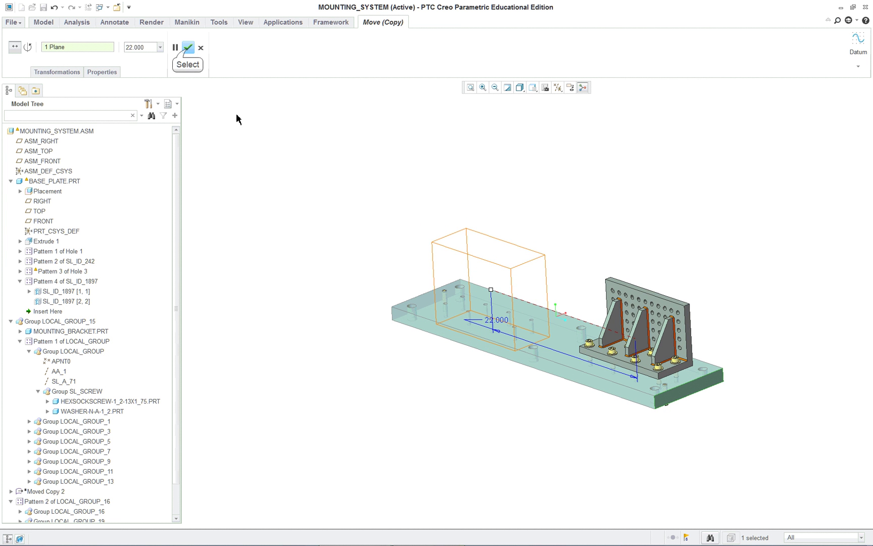
# - Complete the copied bracket group and orbit the assembly to inspect it from above
pyautogui.click(188, 48)
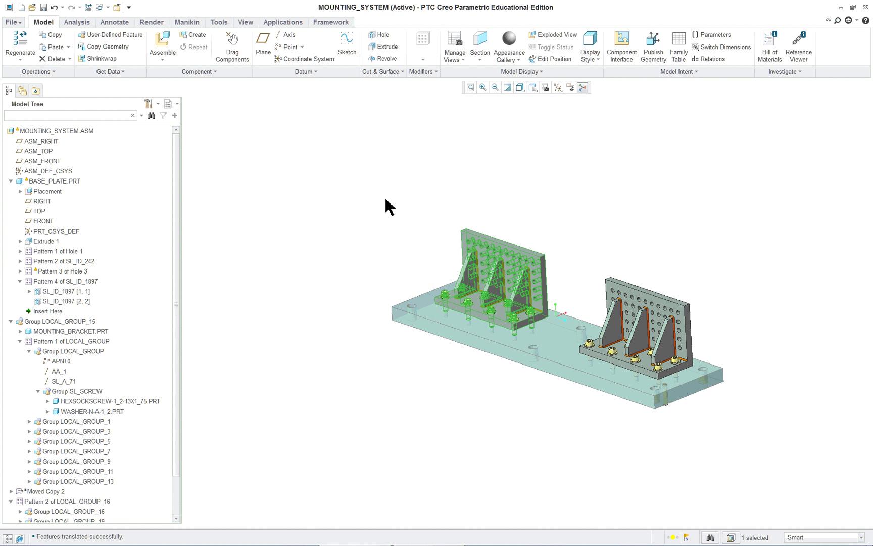
pyautogui.moveTo(520, 423); pyautogui.dragTo(509, 267, button='middle')
pyautogui.click(597, 410)
pyautogui.moveTo(598, 413); pyautogui.dragTo(575, 409, button='middle')
pyautogui.scroll(8, 516, 361)
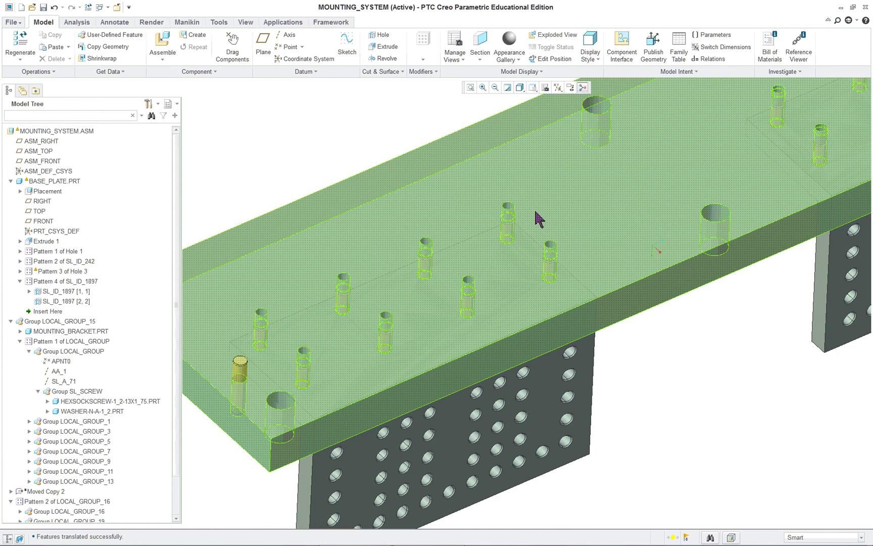
pyautogui.scroll(-6, 536, 273)
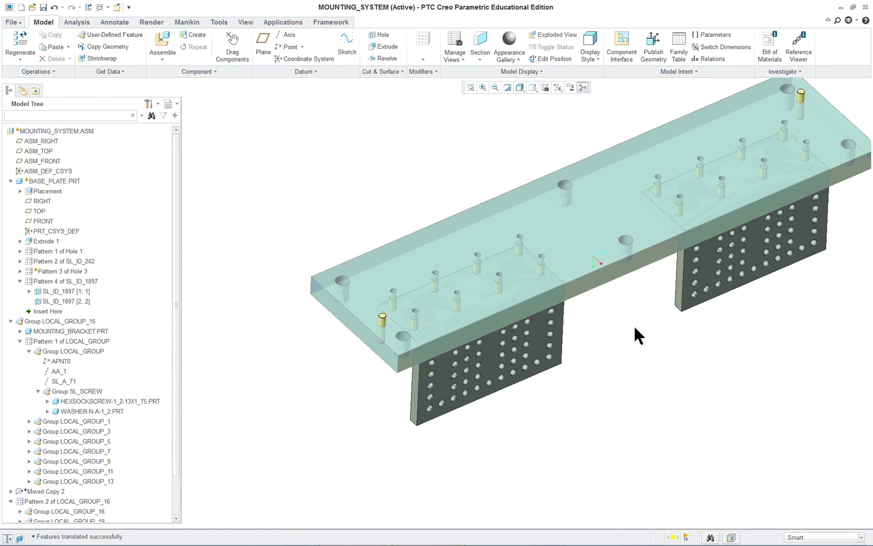
pyautogui.moveTo(601, 298); pyautogui.dragTo(549, 431, button='middle')
pyautogui.scroll(3, 516, 400)
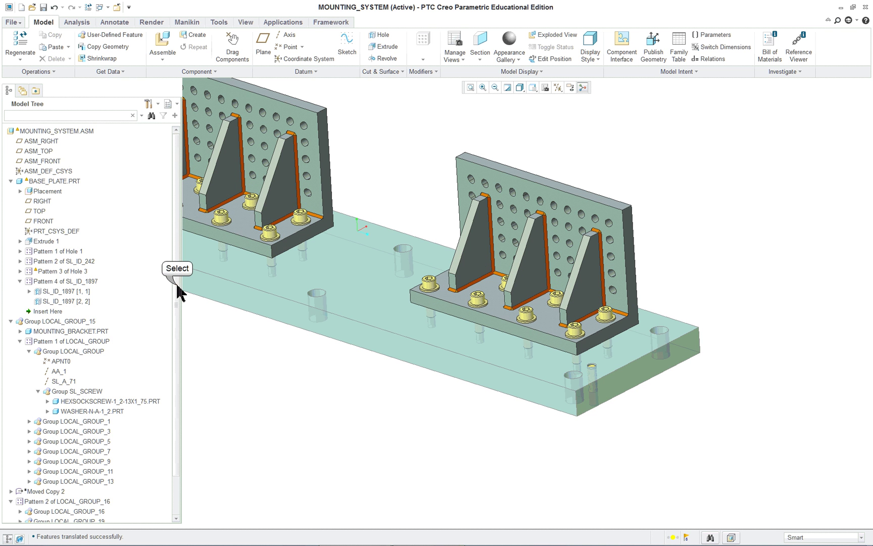
pyautogui.scroll(-2, 177, 287)
# - Select Moved Copy 3 in the Model Tree, then hide the tree to enlarge the model view
pyautogui.click(49, 497)
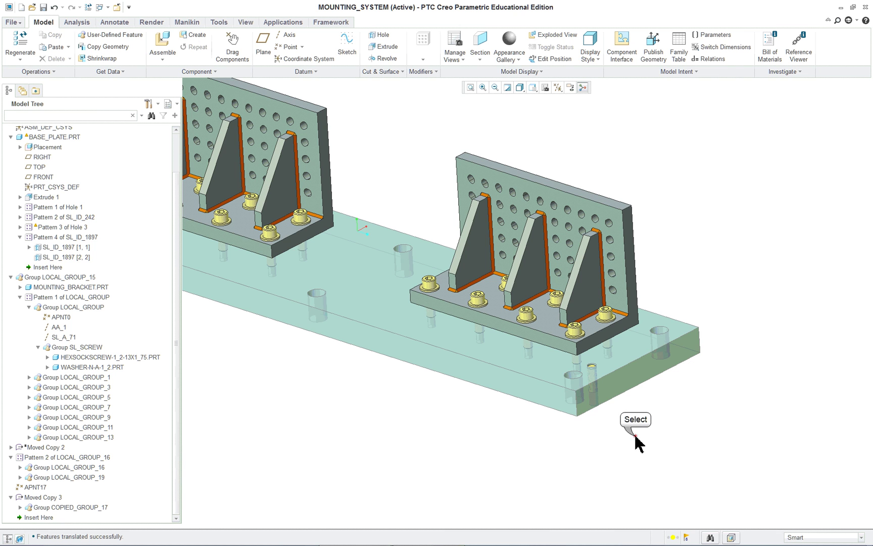
pyautogui.scroll(3, 581, 379)
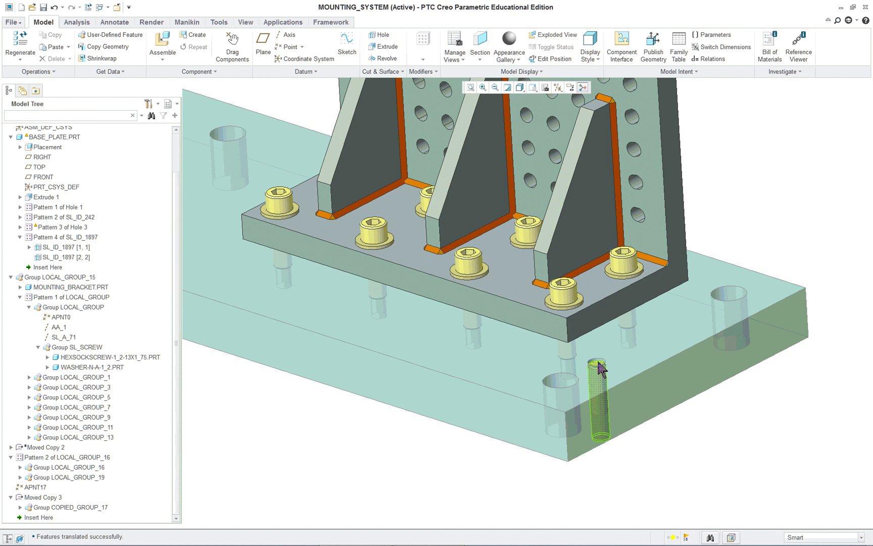
pyautogui.scroll(2, 600, 369)
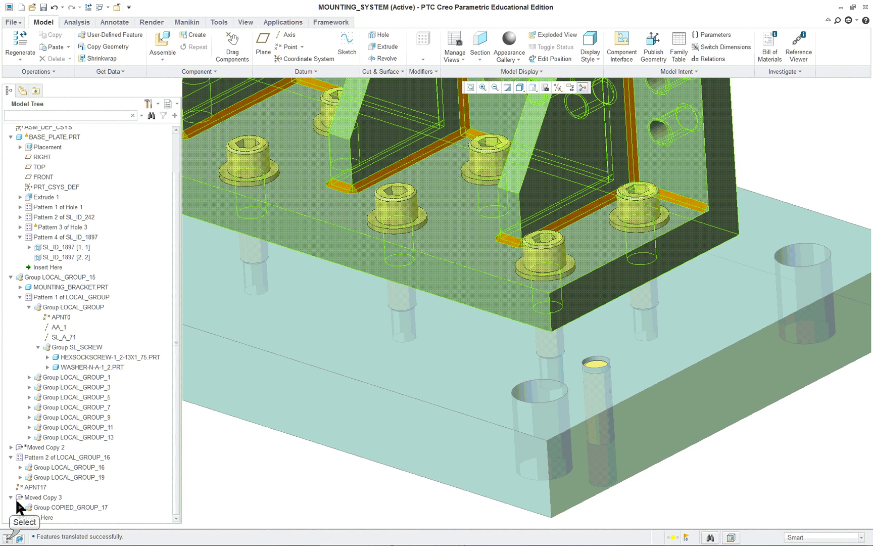
pyautogui.click(8, 538)
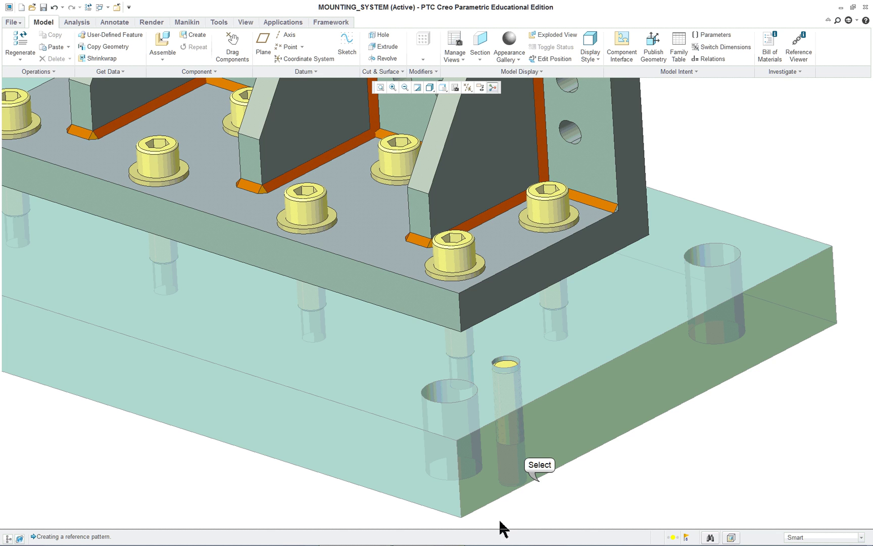
pyautogui.scroll(-5, 539, 487)
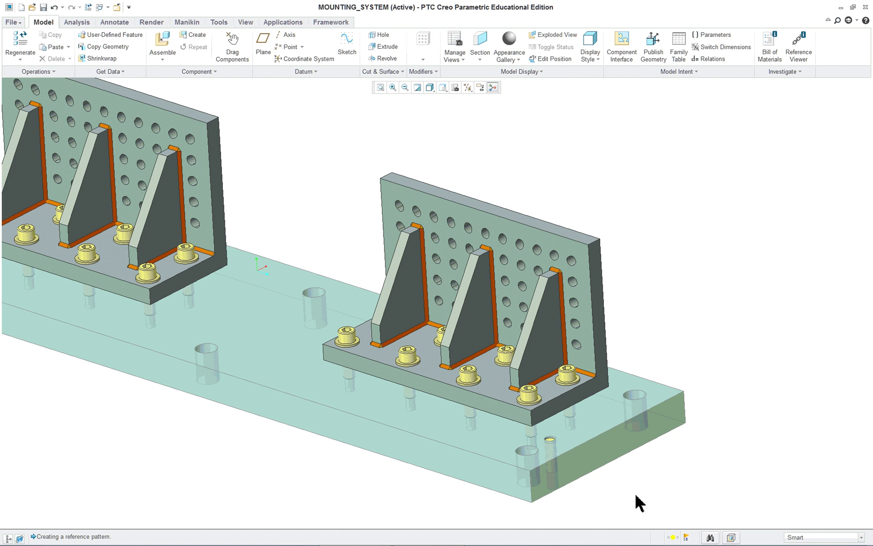
pyautogui.scroll(6, 626, 512)
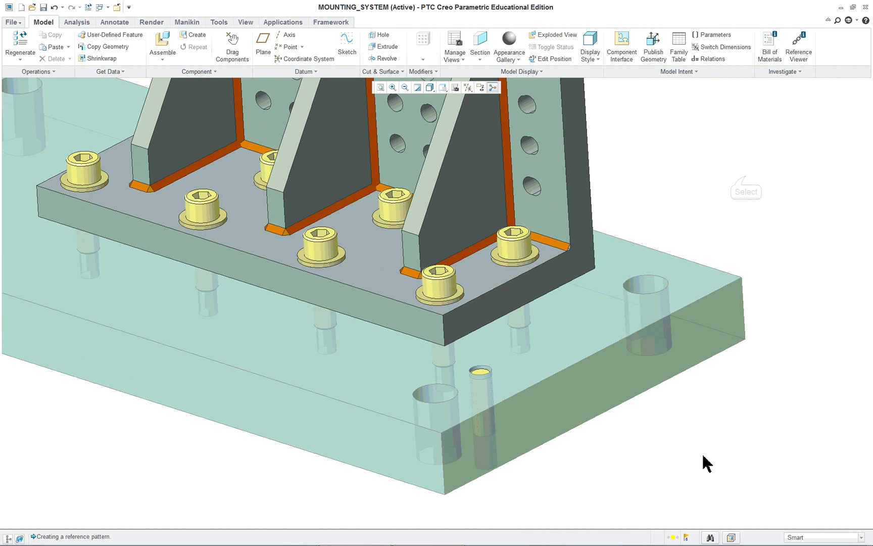
pyautogui.scroll(2, 666, 274)
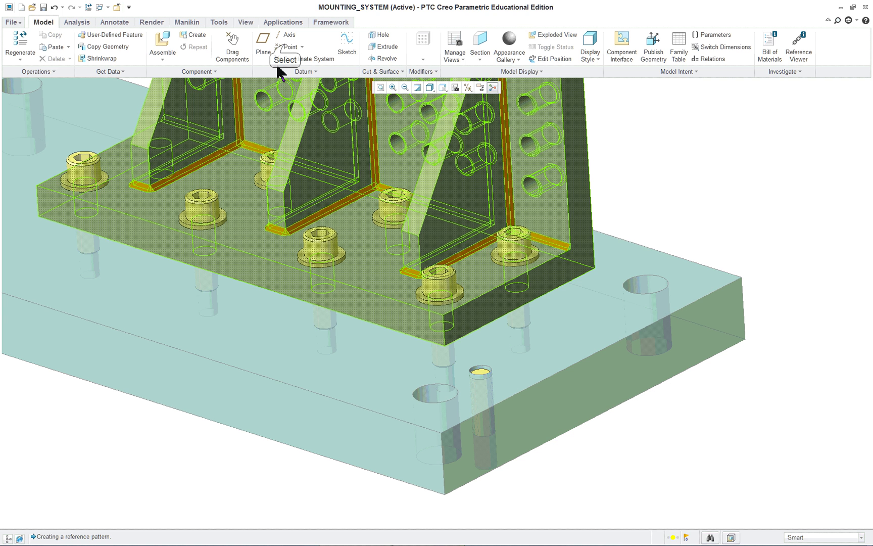
# - Create datum point APNT26 on the plate's top surface, offset from the front and side faces
pyautogui.click(284, 46)
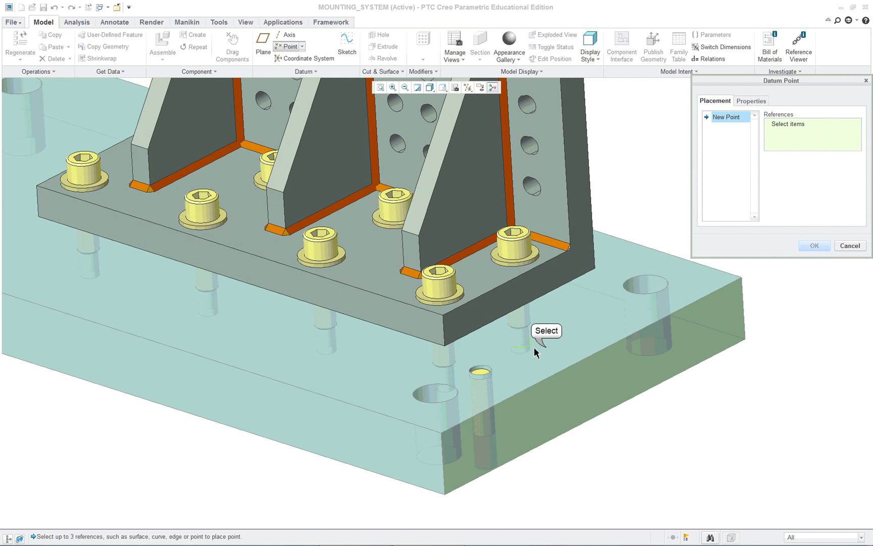
pyautogui.click(545, 348)
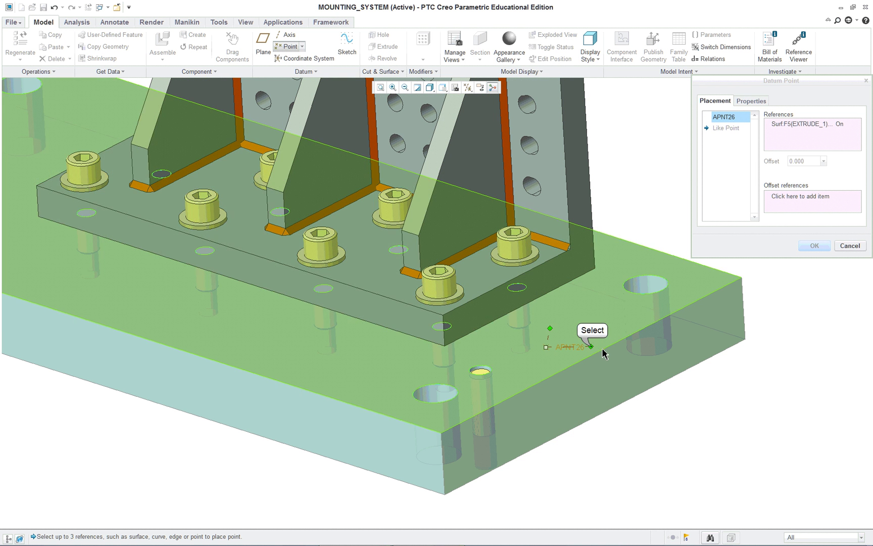
pyautogui.moveTo(594, 354); pyautogui.dragTo(583, 358)
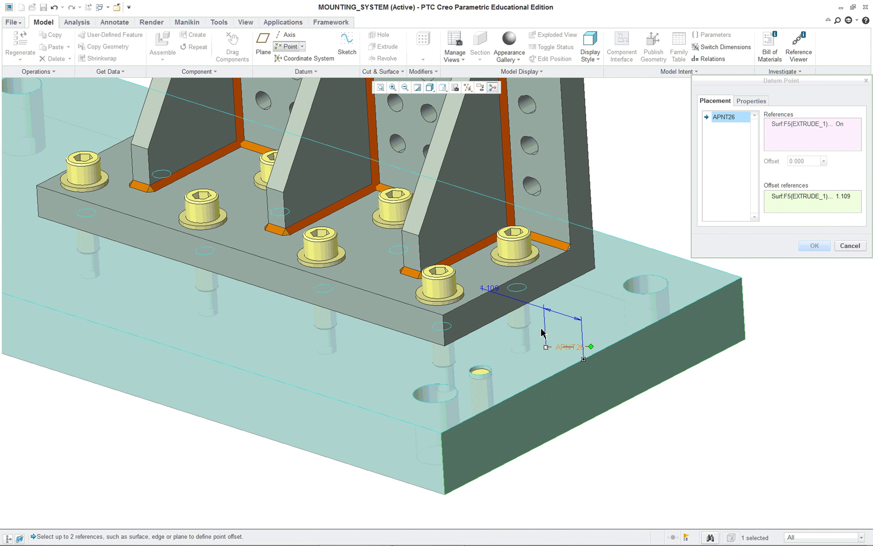
pyautogui.keyDown('ctrl'); pyautogui.click(338, 424); pyautogui.keyUp('ctrl')
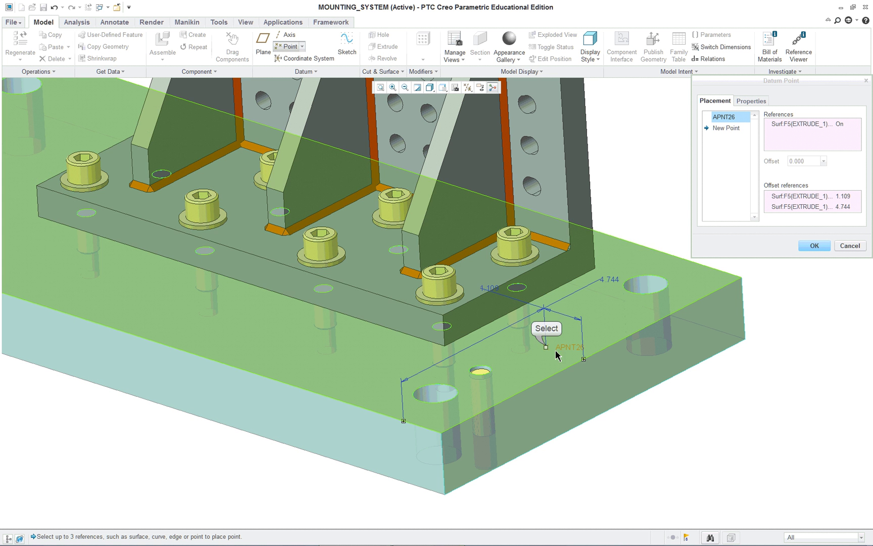
pyautogui.moveTo(546, 347); pyautogui.dragTo(516, 375)
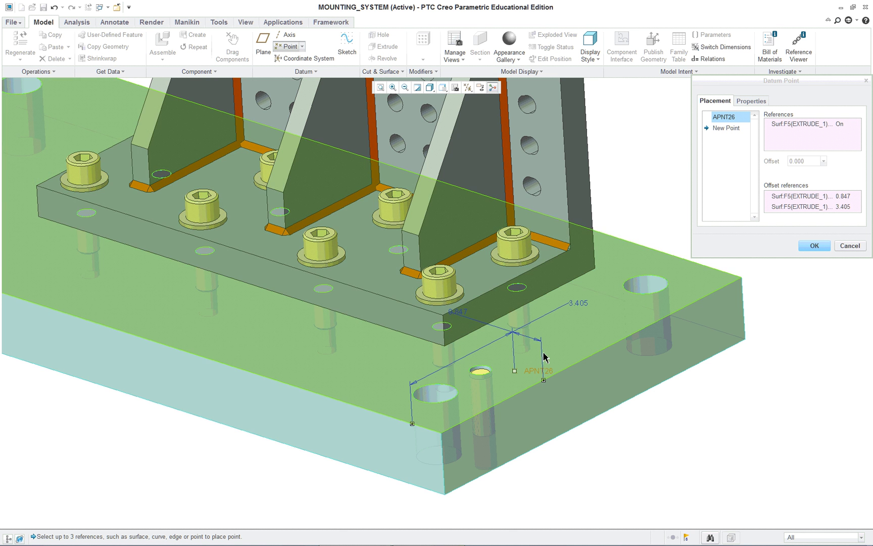
# - Toggle the spin center display and orbit the model to inspect point APNT26
pyautogui.moveTo(546, 357)
pyautogui.mouseDown(button='middle')
pyautogui.moveTo(537, 334)
pyautogui.moveTo(543, 348)
pyautogui.moveTo(554, 346)
pyautogui.mouseUp(button='middle')
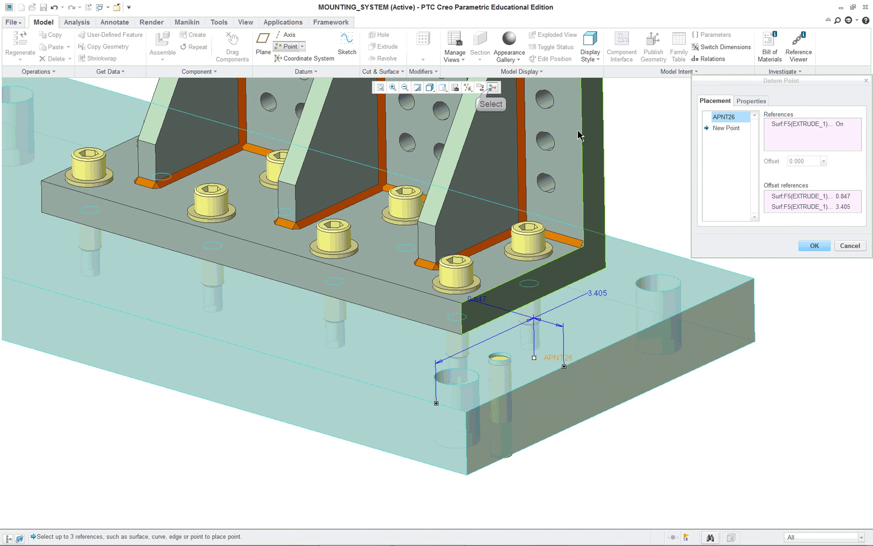
pyautogui.click(492, 87)
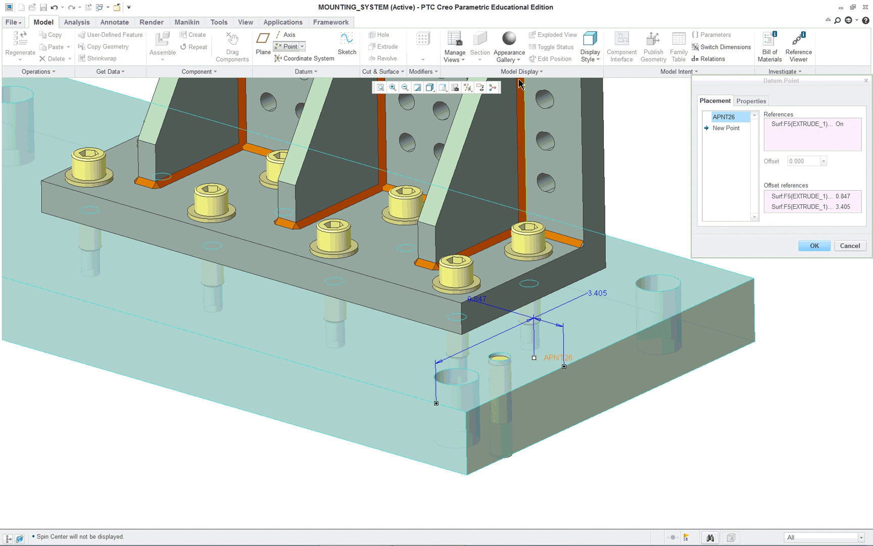
pyautogui.doubleClick(493, 88)
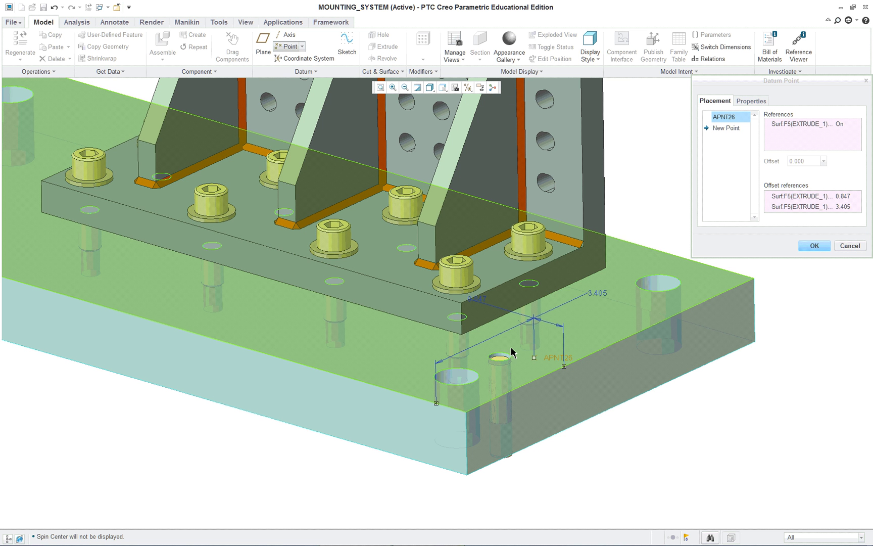
pyautogui.moveTo(511, 352)
pyautogui.mouseDown(button='middle')
pyautogui.moveTo(508, 358)
pyautogui.moveTo(516, 354)
pyautogui.moveTo(505, 334)
pyautogui.moveTo(500, 362)
pyautogui.moveTo(515, 354)
pyautogui.moveTo(510, 348)
pyautogui.moveTo(516, 370)
pyautogui.moveTo(534, 383)
pyautogui.moveTo(541, 365)
pyautogui.moveTo(495, 359)
pyautogui.moveTo(520, 368)
pyautogui.mouseUp(button='middle')
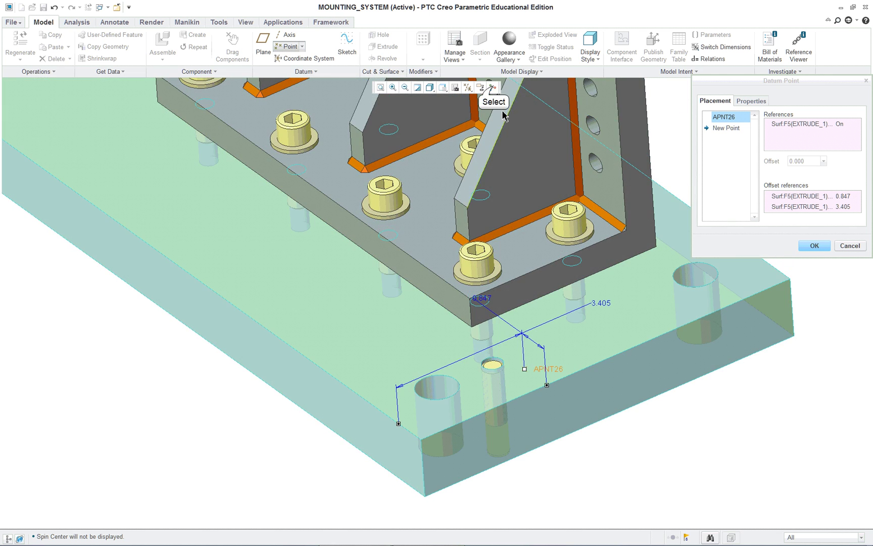
pyautogui.moveTo(512, 323)
pyautogui.mouseDown(button='middle')
pyautogui.moveTo(534, 310)
pyautogui.moveTo(508, 328)
pyautogui.moveTo(511, 322)
pyautogui.mouseUp(button='middle')
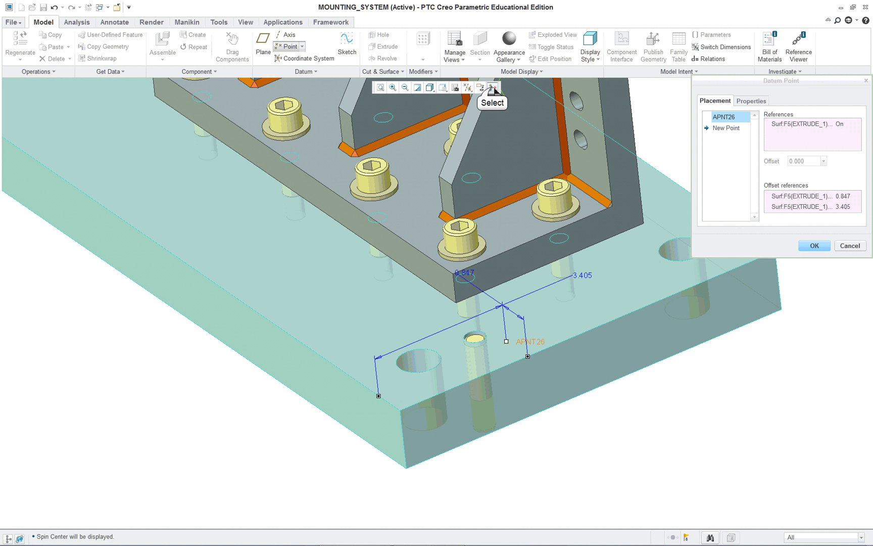
pyautogui.scroll(2, 508, 333)
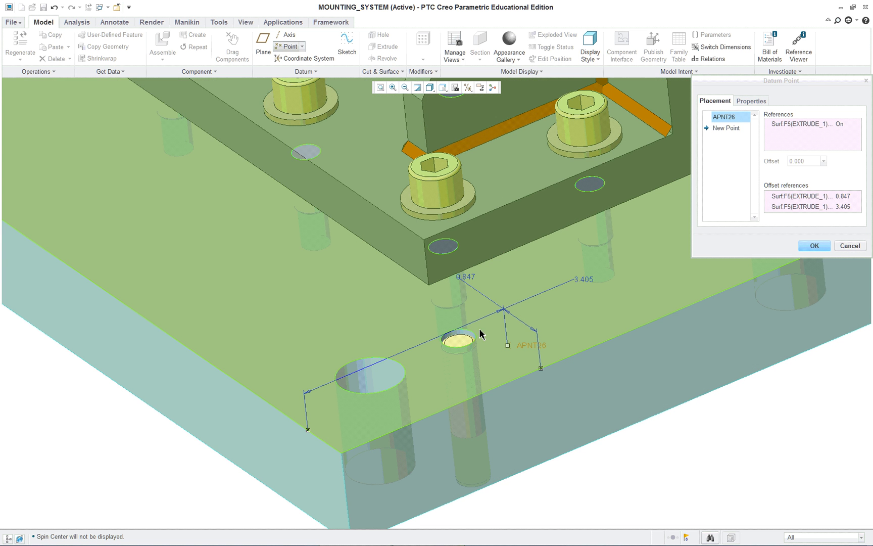
pyautogui.scroll(-3, 485, 355)
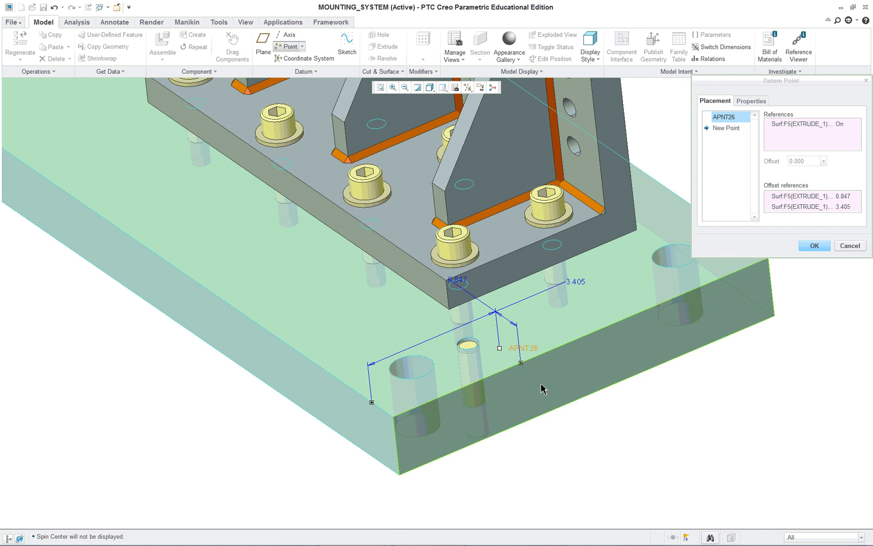
pyautogui.scroll(4, 539, 404)
pyautogui.scroll(-2, 439, 331)
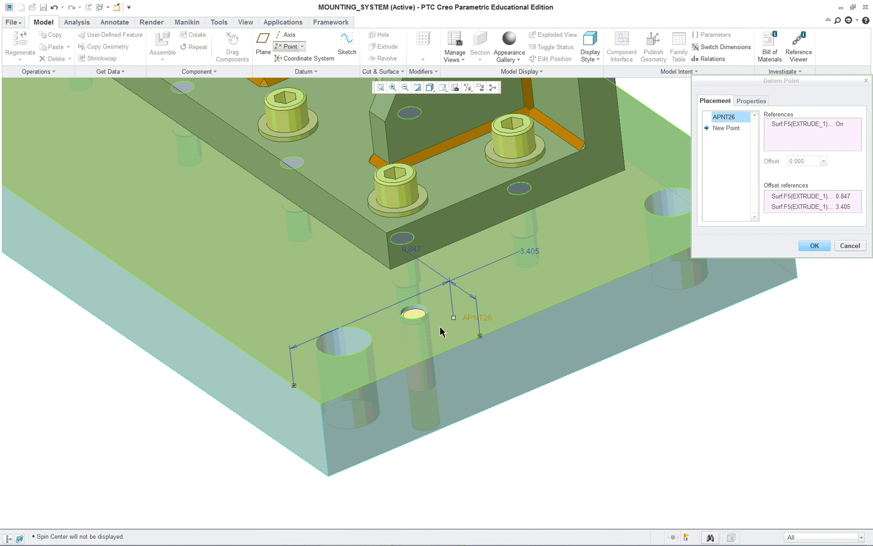
pyautogui.moveTo(435, 328); pyautogui.dragTo(522, 431, button='middle')
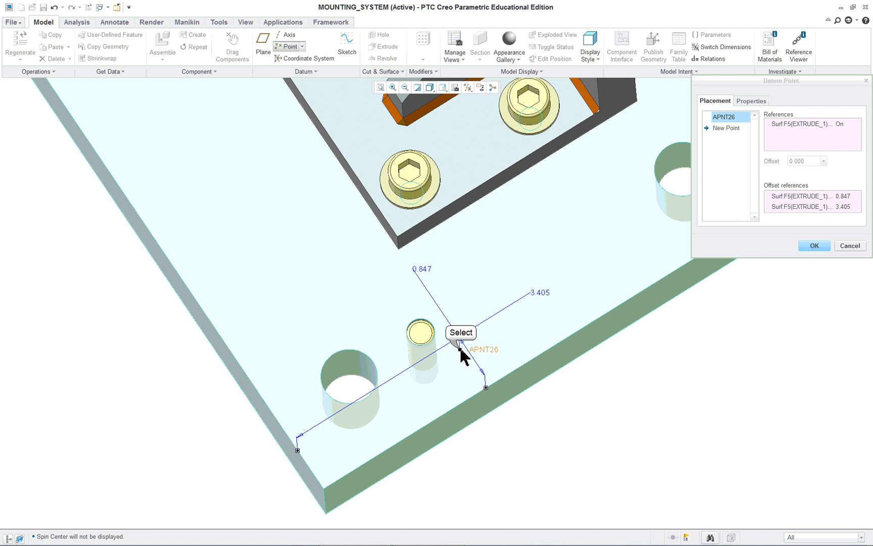
# - Nudge point APNT26 and set its 3.805 offset to 4.000
pyautogui.click(469, 329)
pyautogui.moveTo(468, 330); pyautogui.dragTo(468, 323)
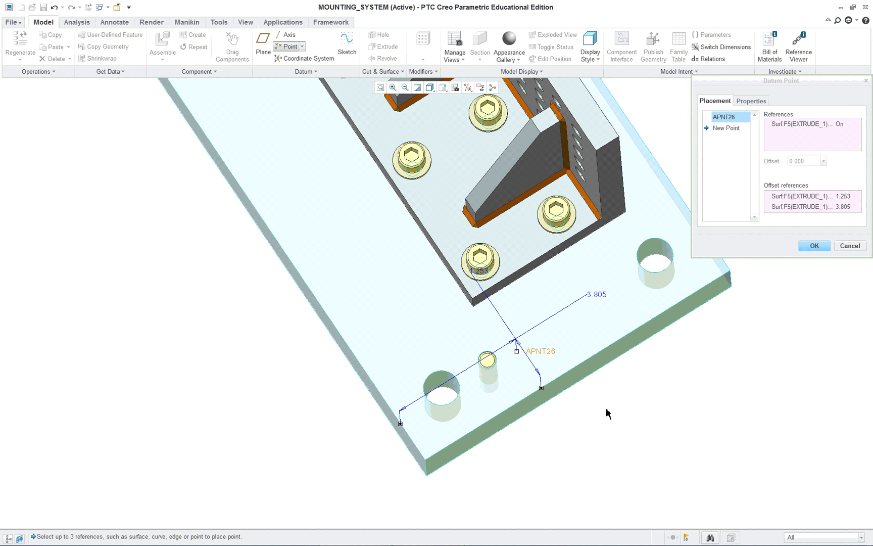
pyautogui.scroll(5, 610, 409)
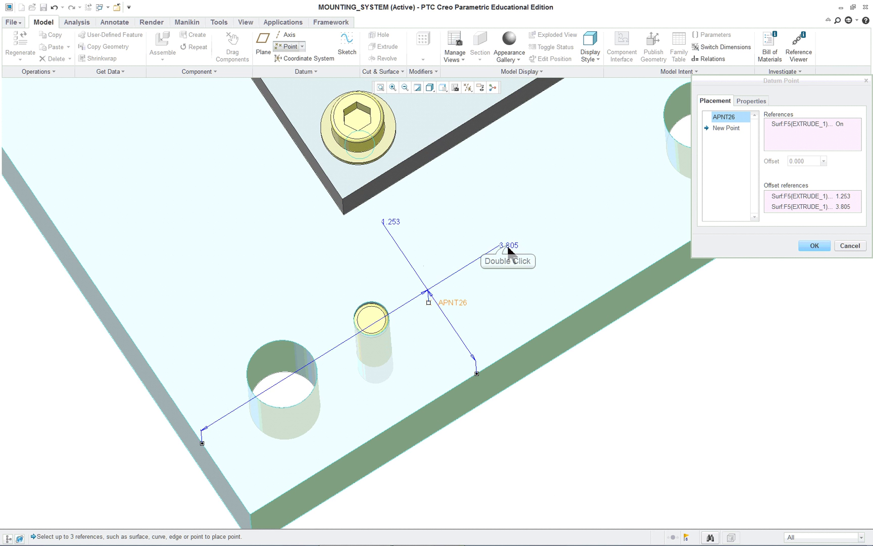
pyautogui.doubleClick(509, 247)
pyautogui.write('4')
pyautogui.press('Return')
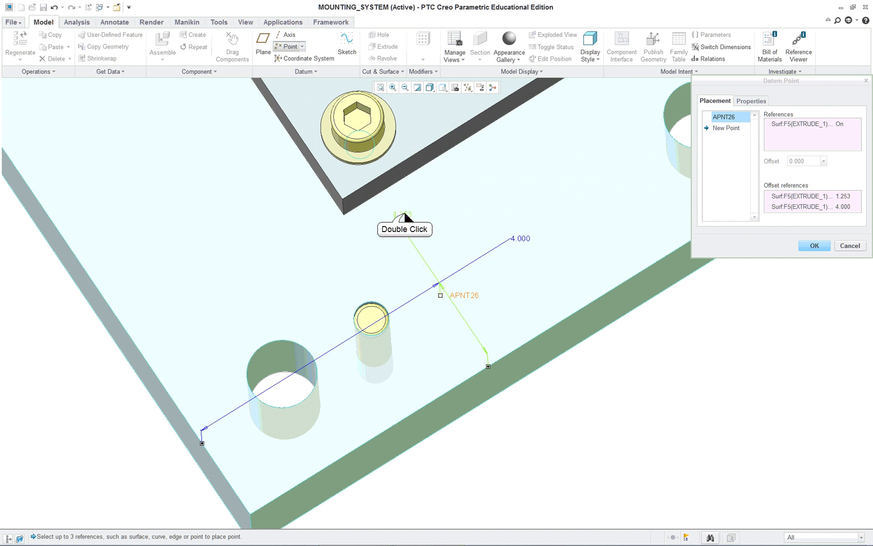
# - Set the other offset to 1.250, restore standard orientation, and finish datum point APNT26
pyautogui.doubleClick(403, 214)
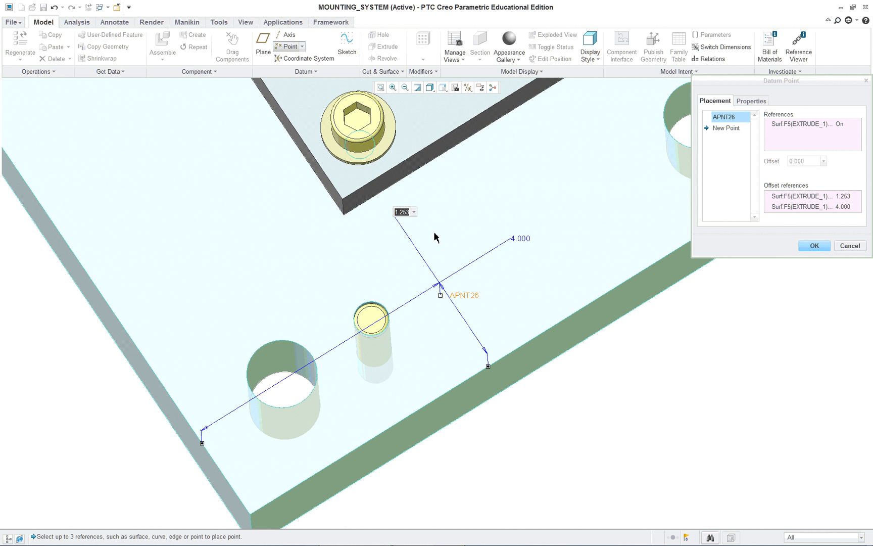
pyautogui.press('Return')
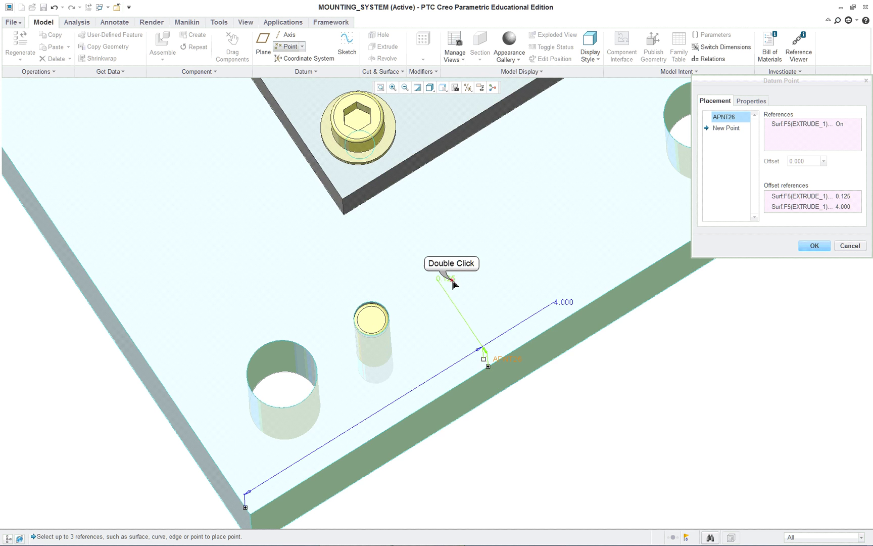
pyautogui.doubleClick(452, 280)
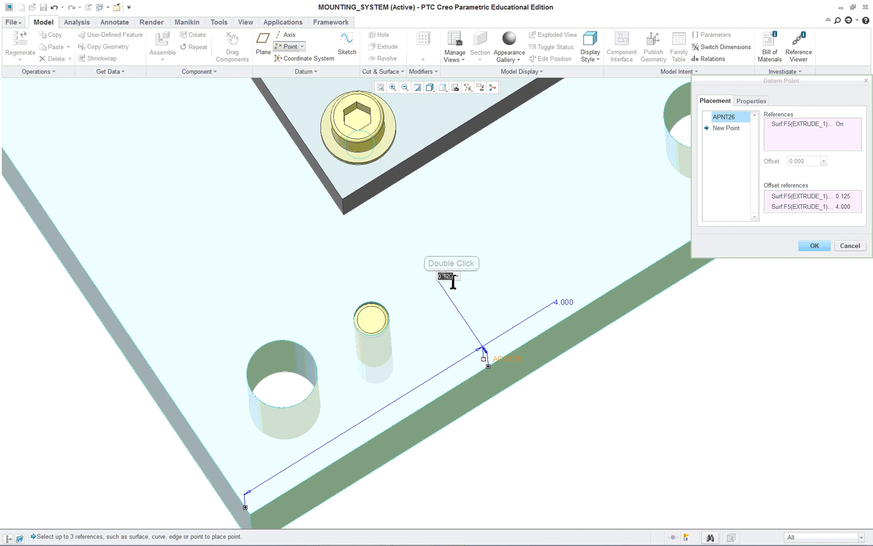
pyautogui.write('1.25')
pyautogui.press('Return')
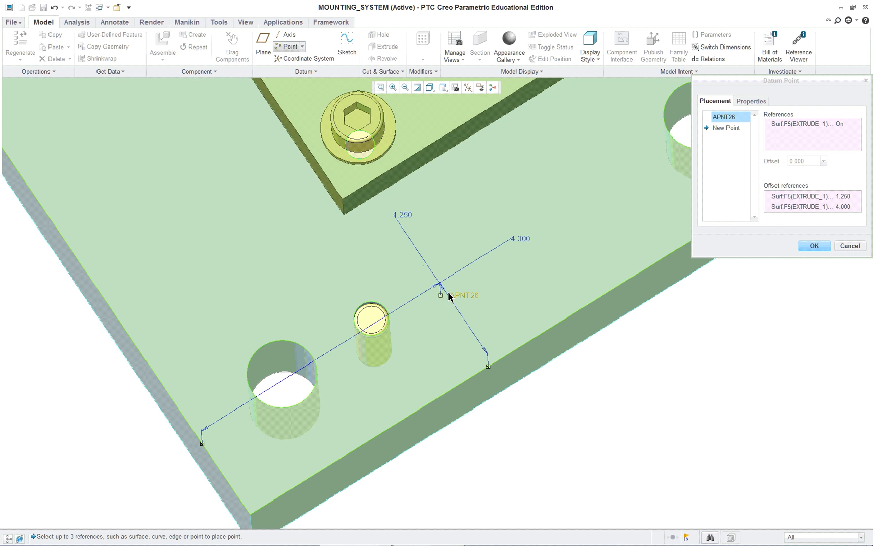
pyautogui.hotkey('ctrl', 'd')
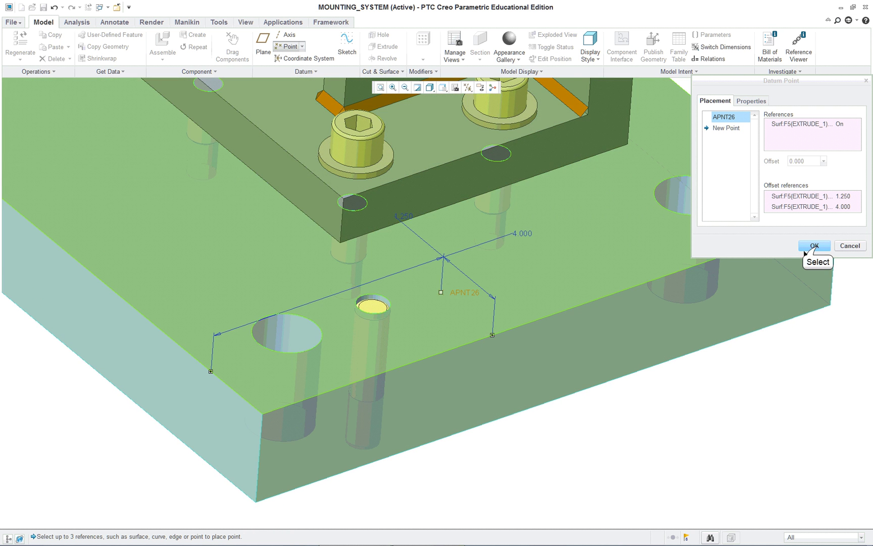
pyautogui.click(805, 248)
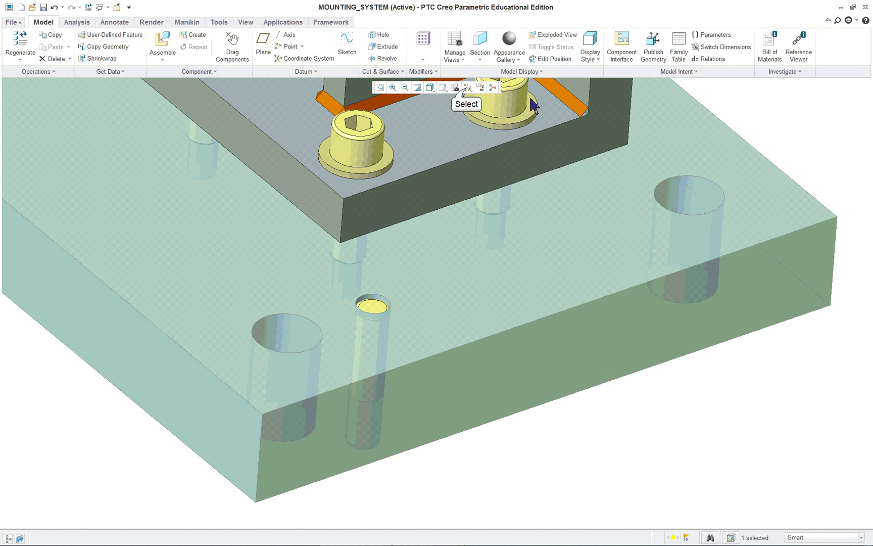
# - Turn on display of datum axes and datum points
pyautogui.click(468, 87)
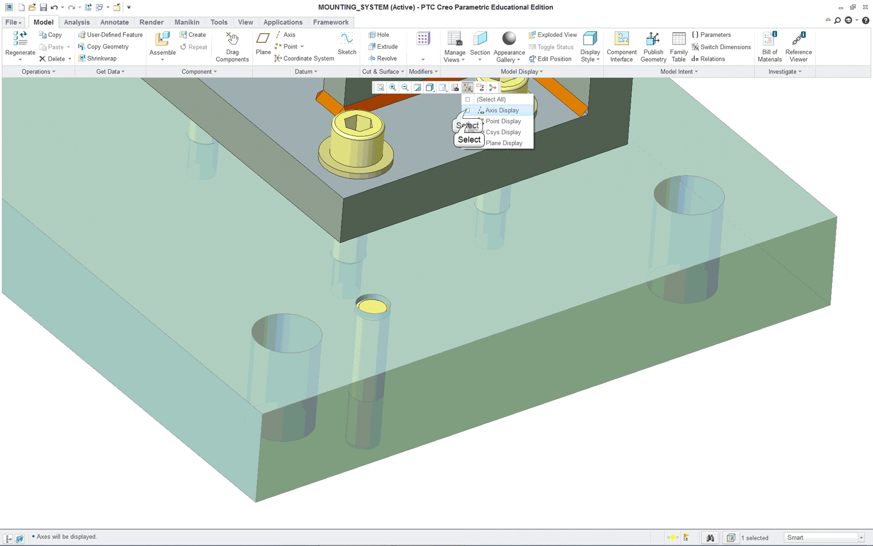
pyautogui.click(468, 110)
pyautogui.click(468, 122)
pyautogui.click(686, 427)
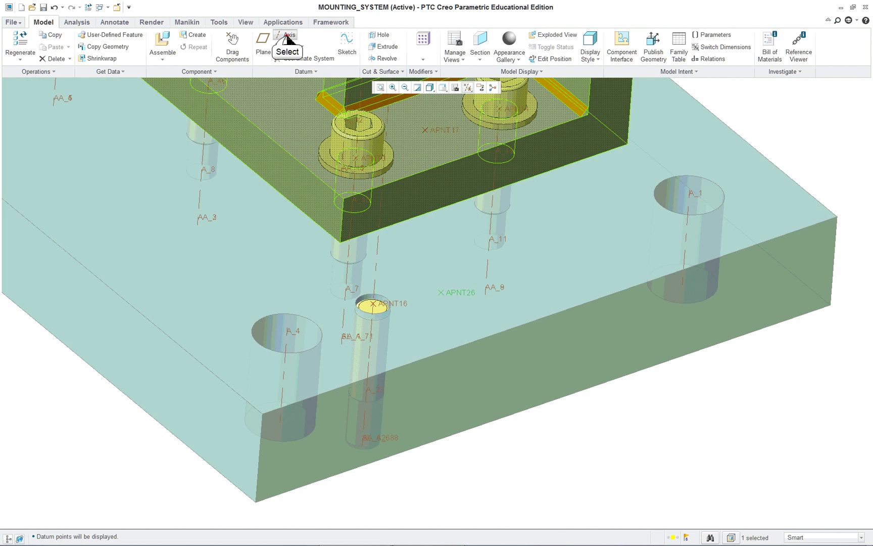
# - Create axis AA_49 through APNT26, normal to the base plate's top face
pyautogui.click(286, 36)
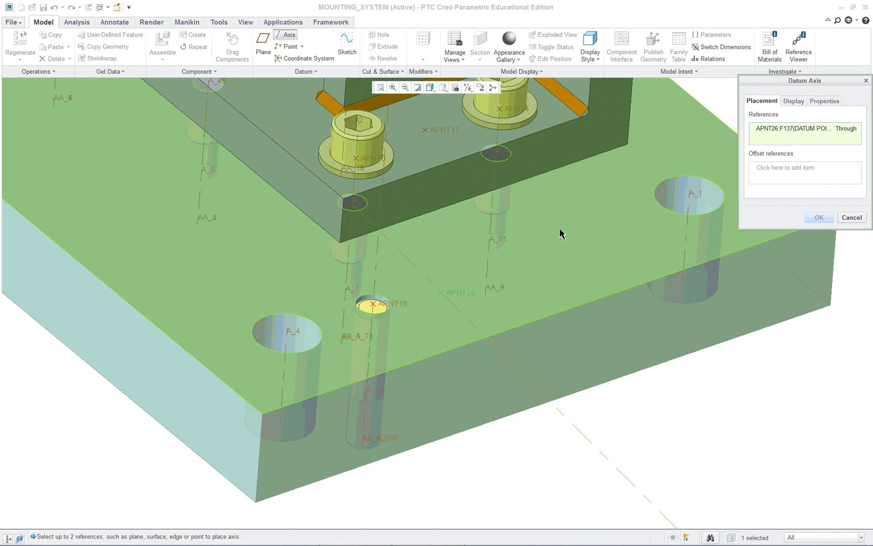
pyautogui.click(557, 274)
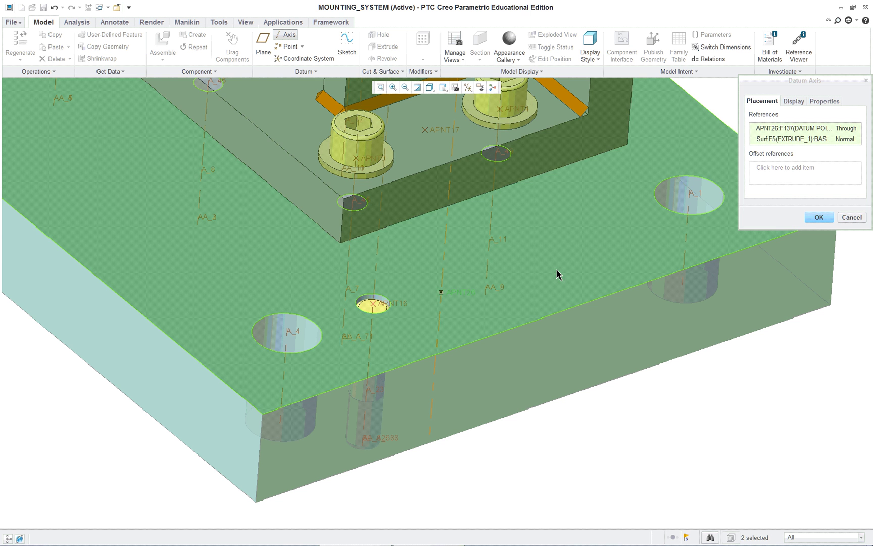
pyautogui.click(819, 217)
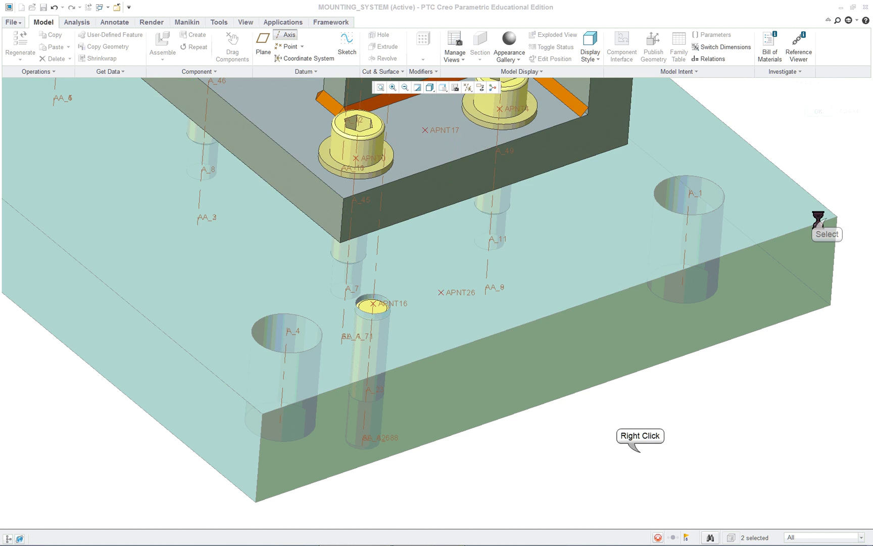
# - Start a pattern of axis AA_49 and switch its type from Dimension to Direction
pyautogui.rightClick(640, 452)
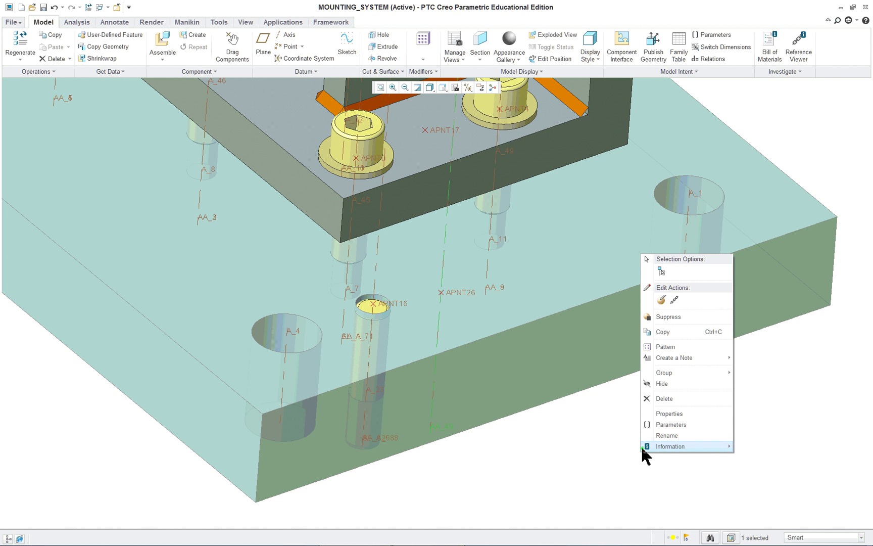
pyautogui.click(664, 346)
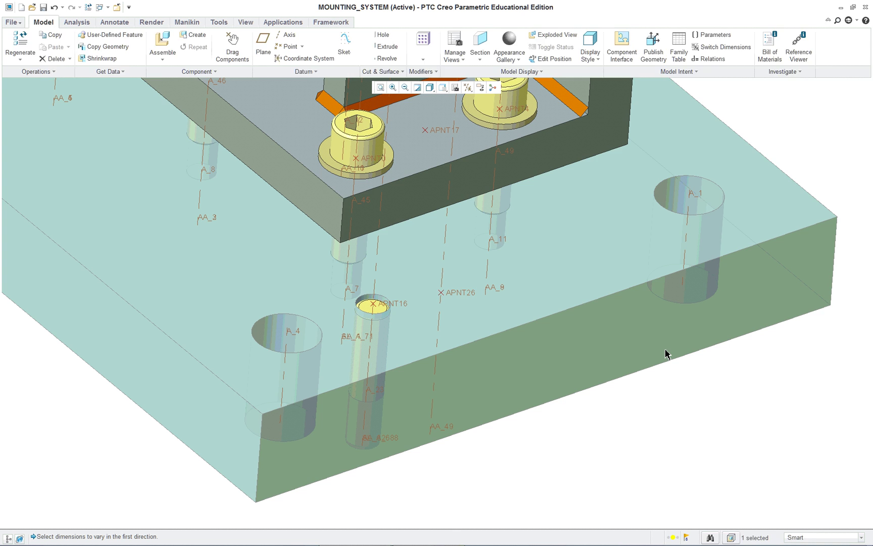
pyautogui.scroll(-3, 585, 407)
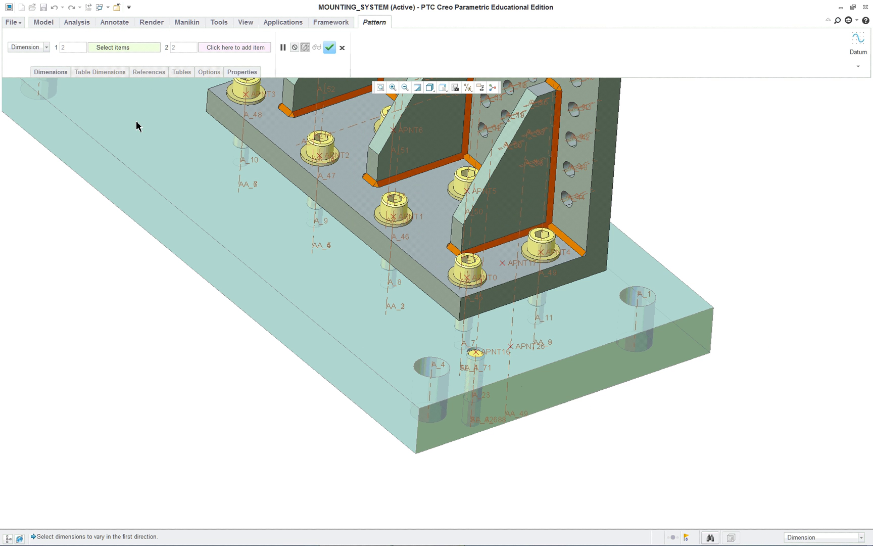
pyautogui.click(34, 48)
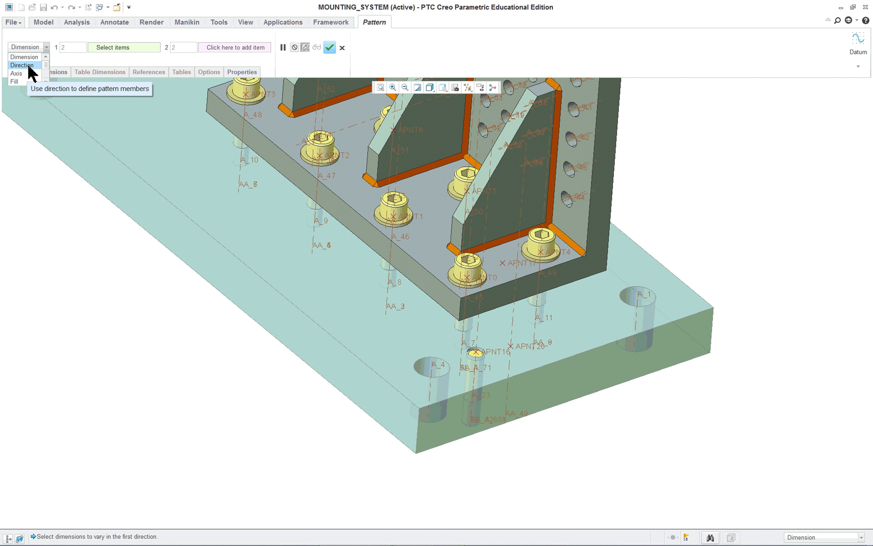
pyautogui.click(25, 65)
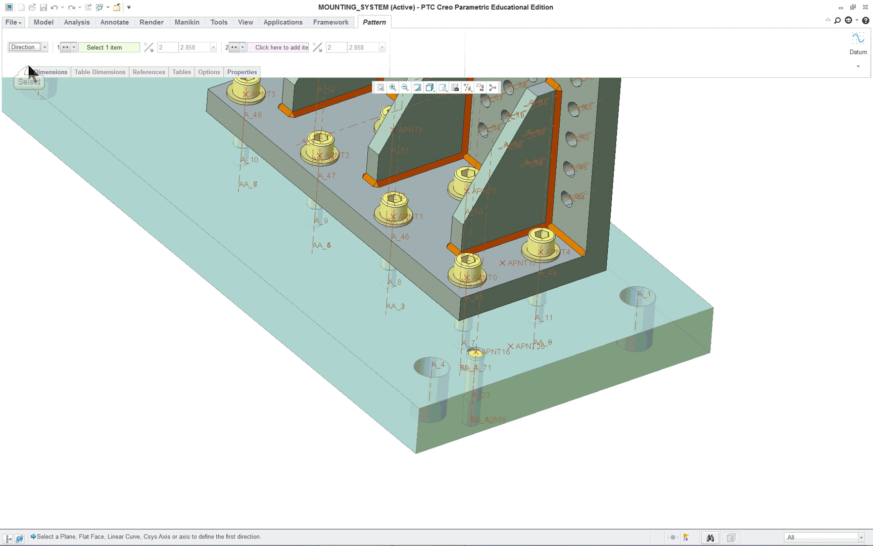
# - Use the plate's front face as the first pattern direction and show its dimension settings
pyautogui.click(560, 394)
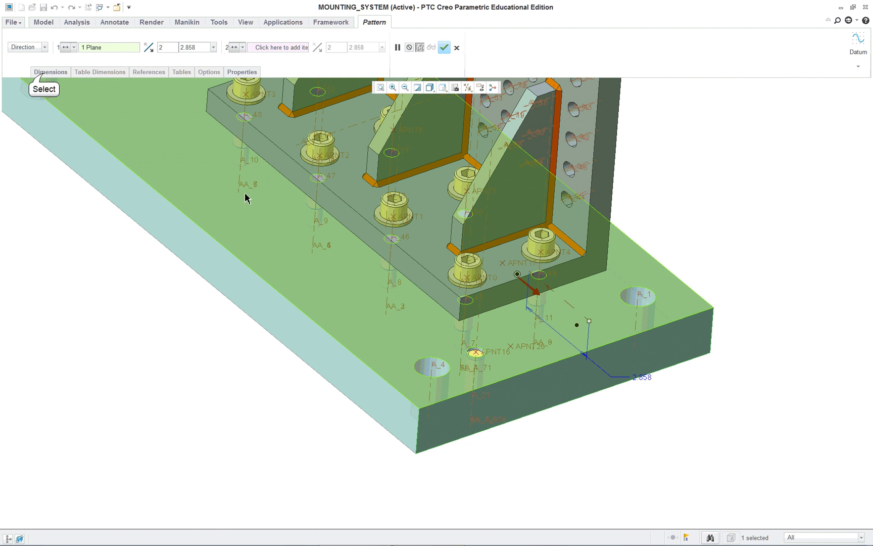
pyautogui.click(43, 72)
pyautogui.scroll(8, 260, 175)
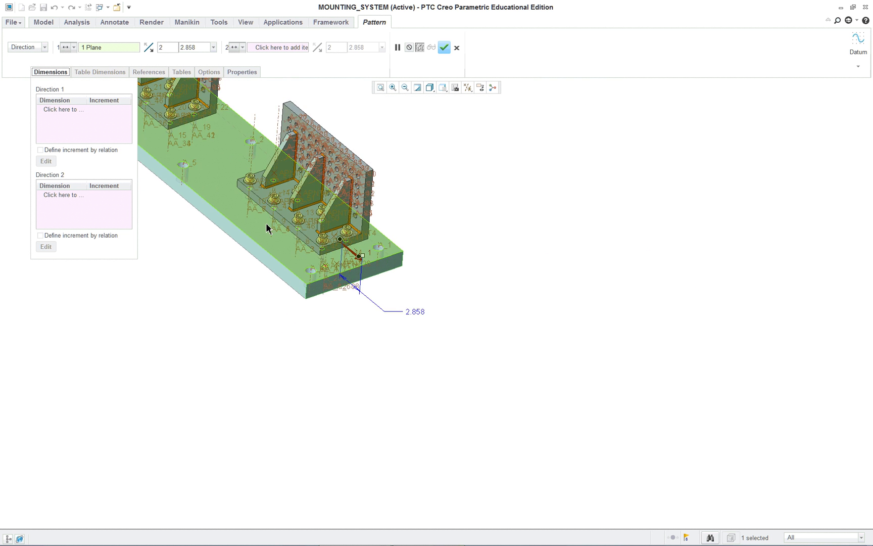
pyautogui.scroll(-5, 182, 105)
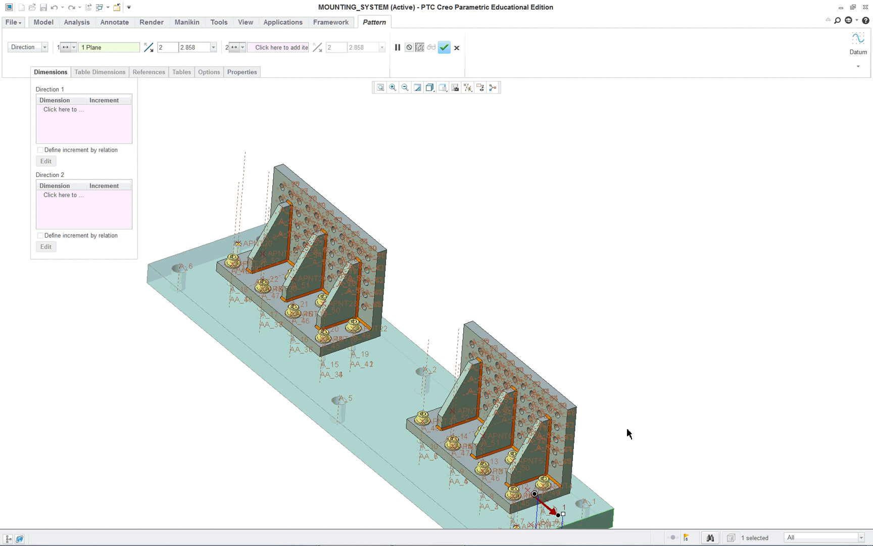
pyautogui.scroll(3, 632, 441)
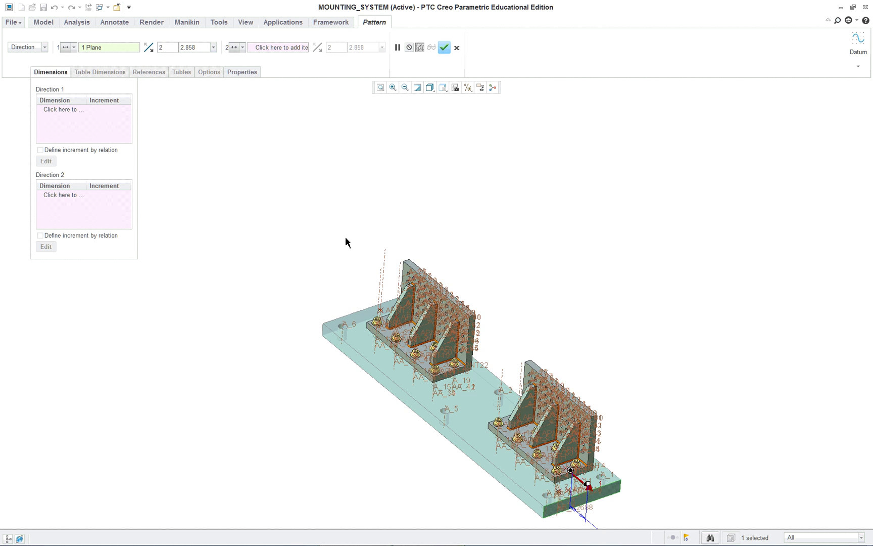
pyautogui.scroll(2, 559, 384)
pyautogui.scroll(-4, 570, 382)
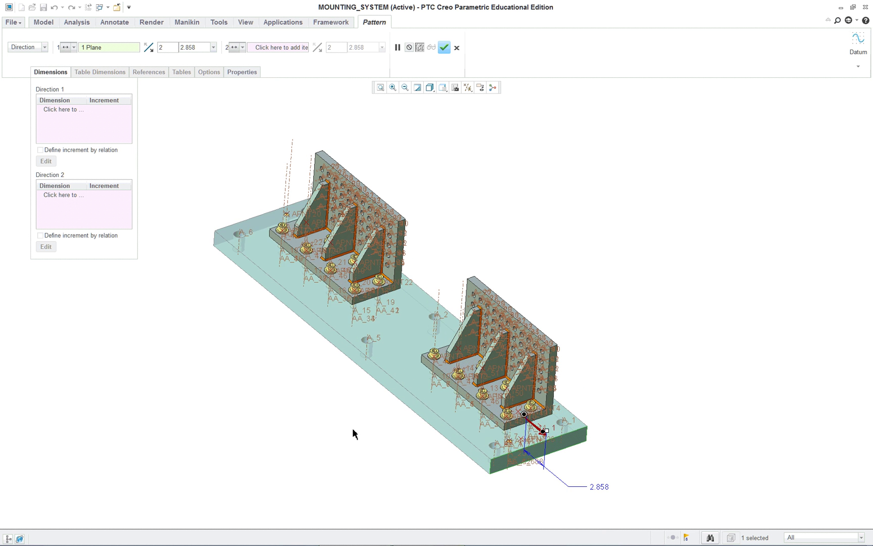
# - Space the two first-direction members 38.000 apart, toward the left bracket
pyautogui.moveTo(551, 435); pyautogui.dragTo(300, 204)
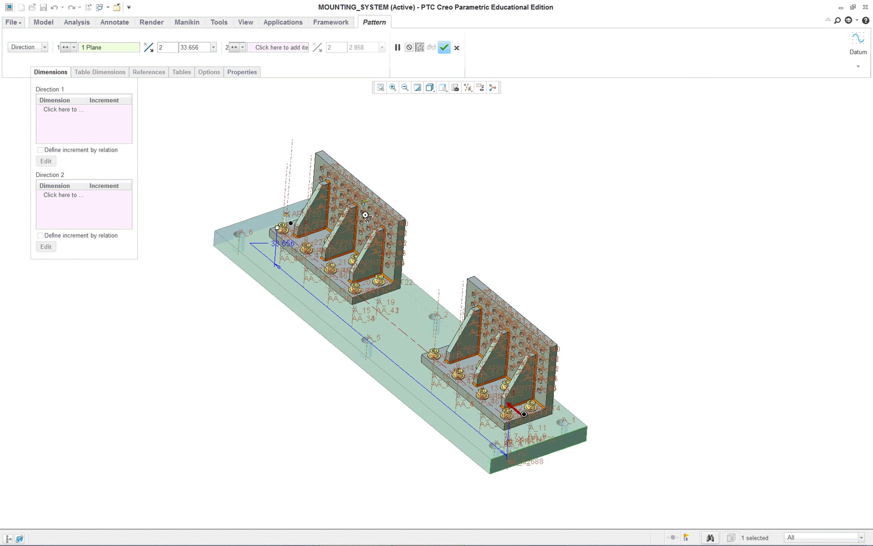
pyautogui.moveTo(364, 215); pyautogui.dragTo(303, 275, button='middle')
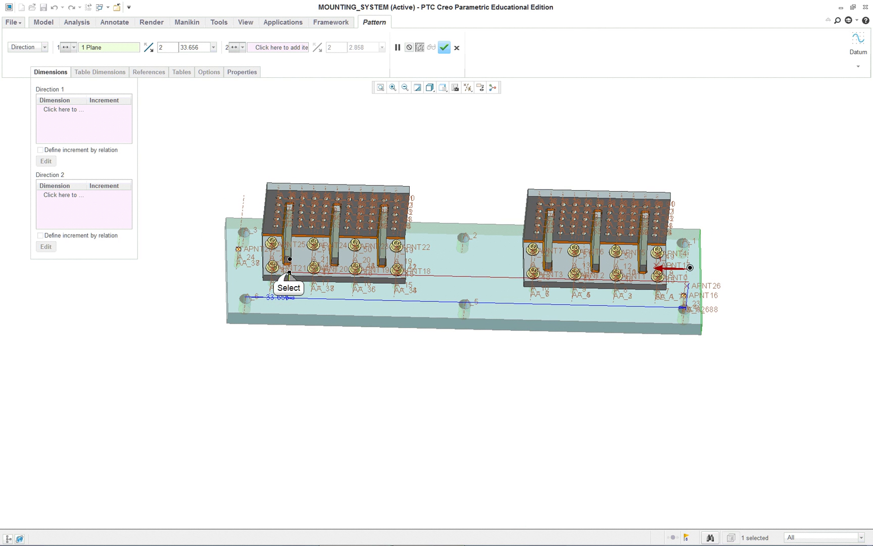
pyautogui.moveTo(289, 273); pyautogui.dragTo(245, 273)
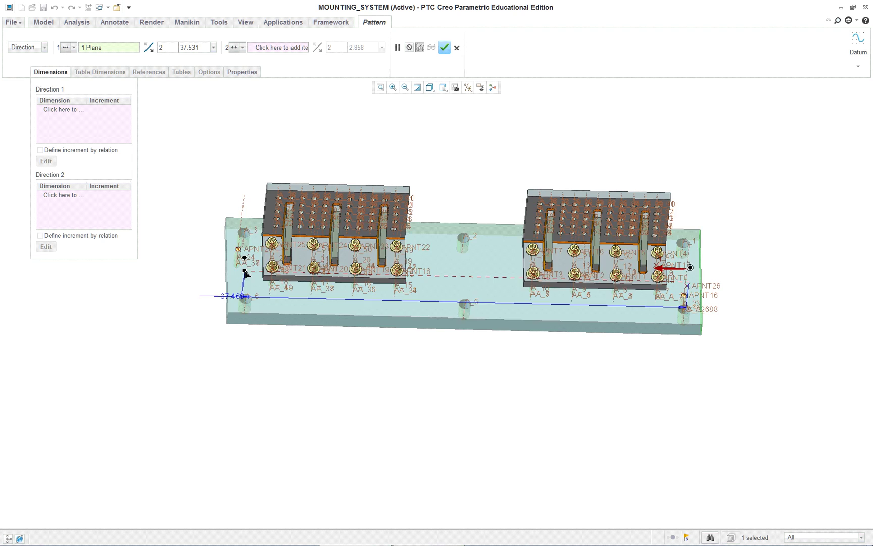
pyautogui.scroll(-5, 201, 271)
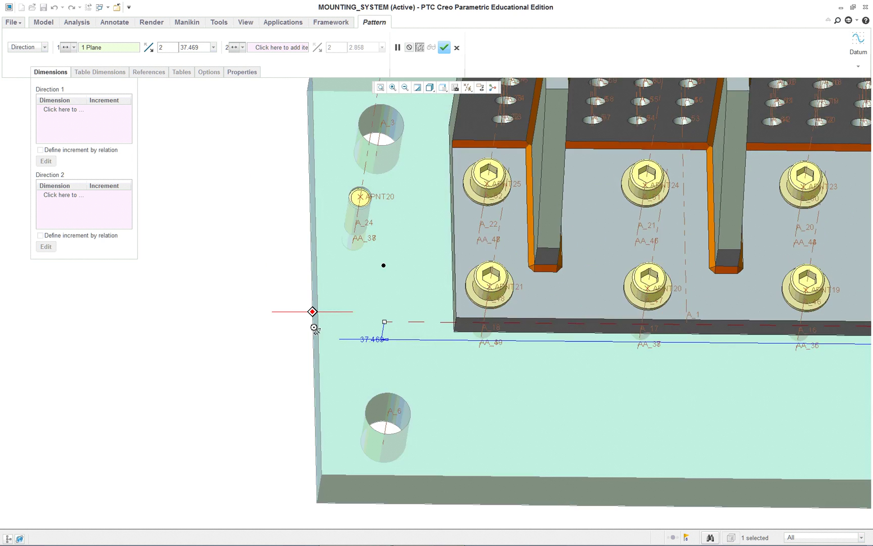
pyautogui.scroll(-2, 313, 347)
pyautogui.moveTo(313, 347); pyautogui.dragTo(383, 357, button='middle')
pyautogui.doubleClick(375, 349)
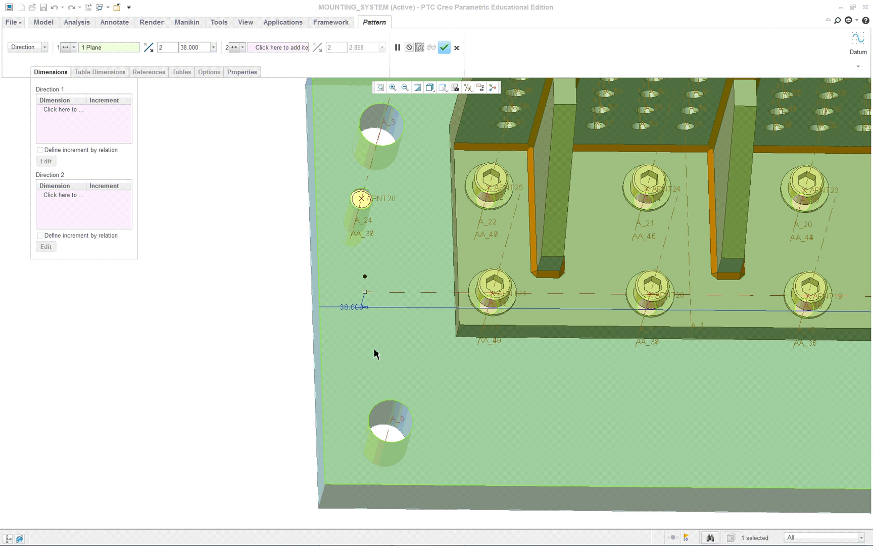
pyautogui.scroll(-6, 389, 343)
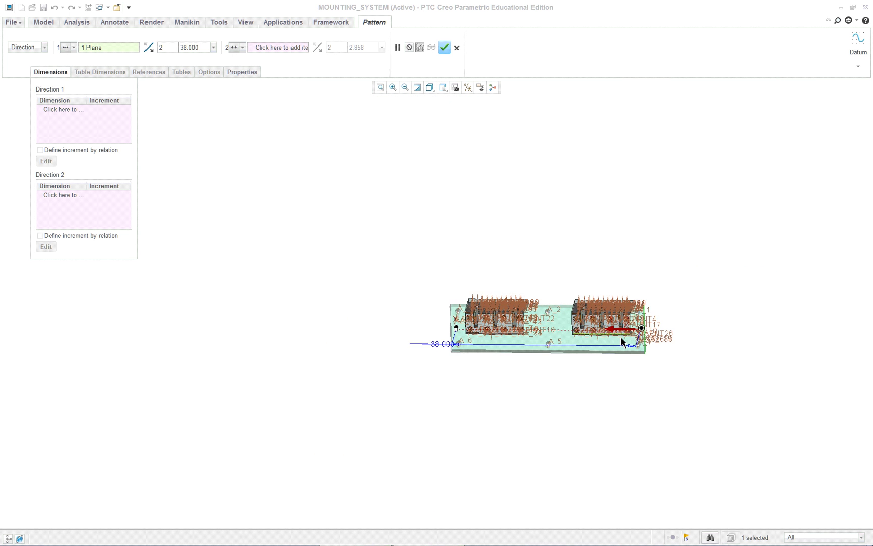
pyautogui.scroll(3, 634, 383)
pyautogui.scroll(2, 555, 361)
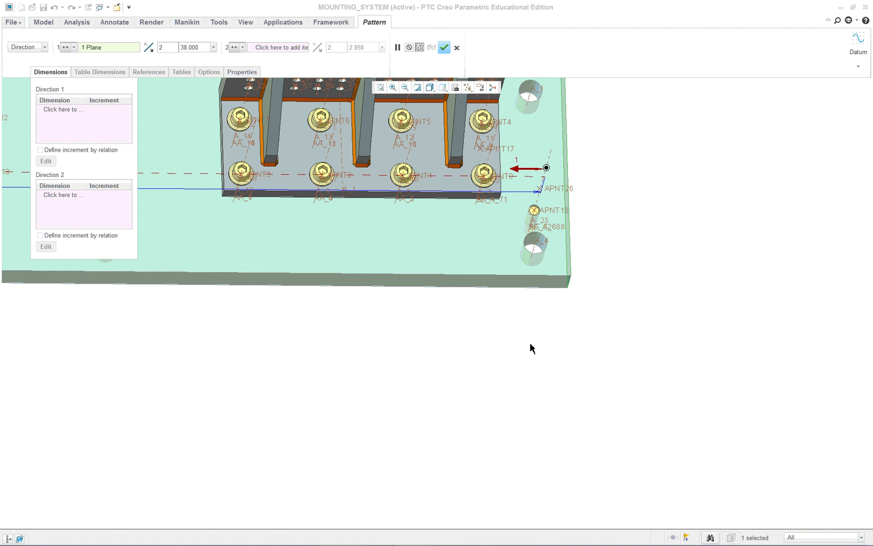
pyautogui.scroll(-5, 530, 339)
pyautogui.moveTo(532, 337); pyautogui.dragTo(500, 294, button='middle')
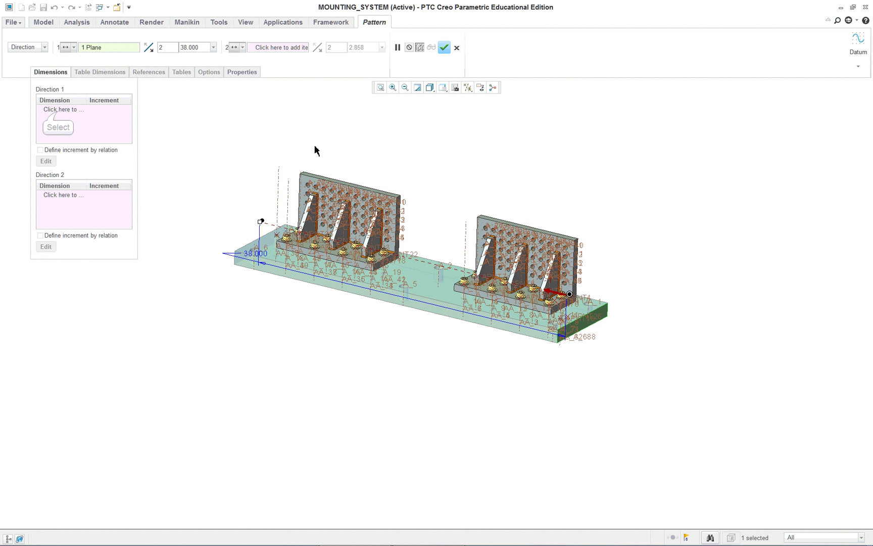
# - Add a second pattern direction from a face near the right bracket, spaced 2.531
pyautogui.click(58, 111)
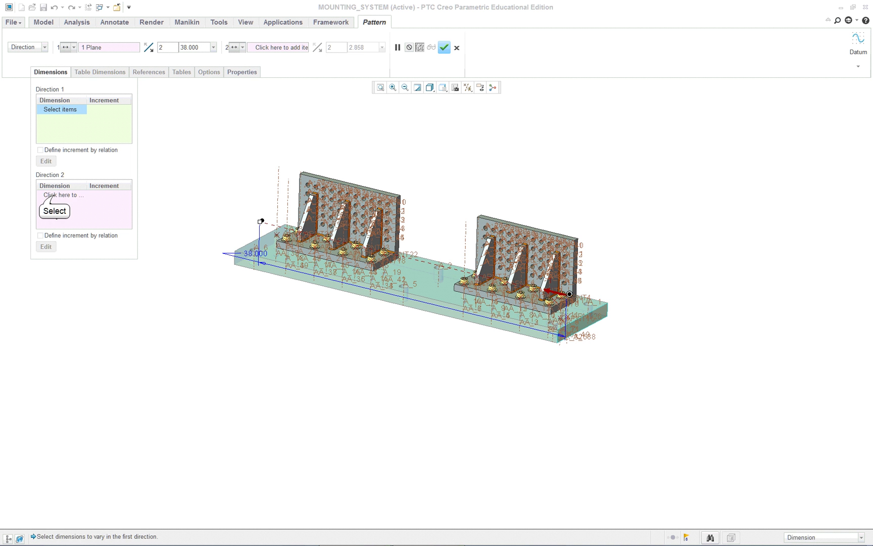
pyautogui.click(56, 196)
pyautogui.scroll(-3, 741, 336)
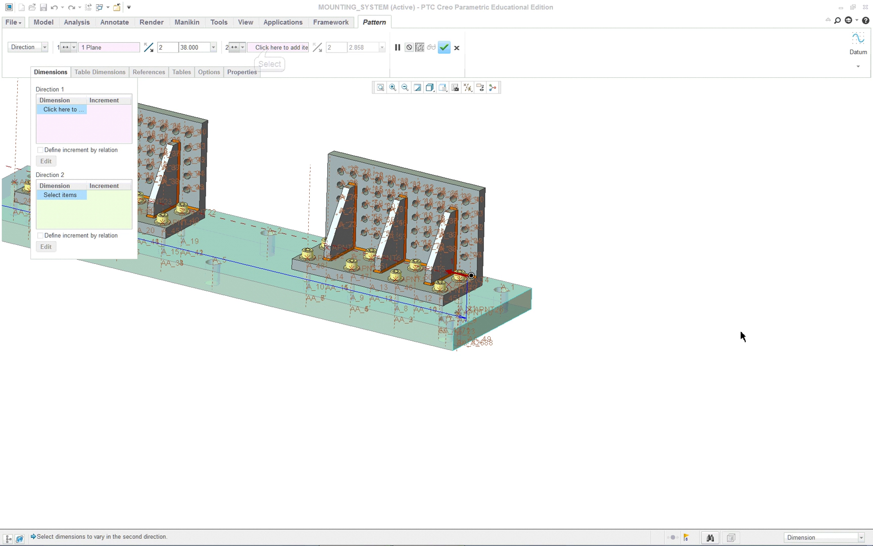
pyautogui.click(270, 48)
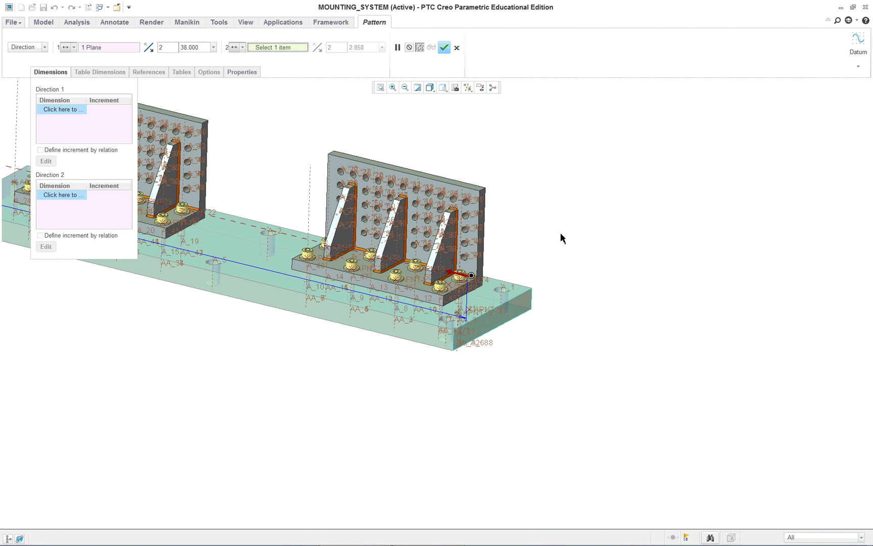
pyautogui.moveTo(591, 254); pyautogui.dragTo(579, 265, button='middle')
pyautogui.scroll(-3, 326, 363)
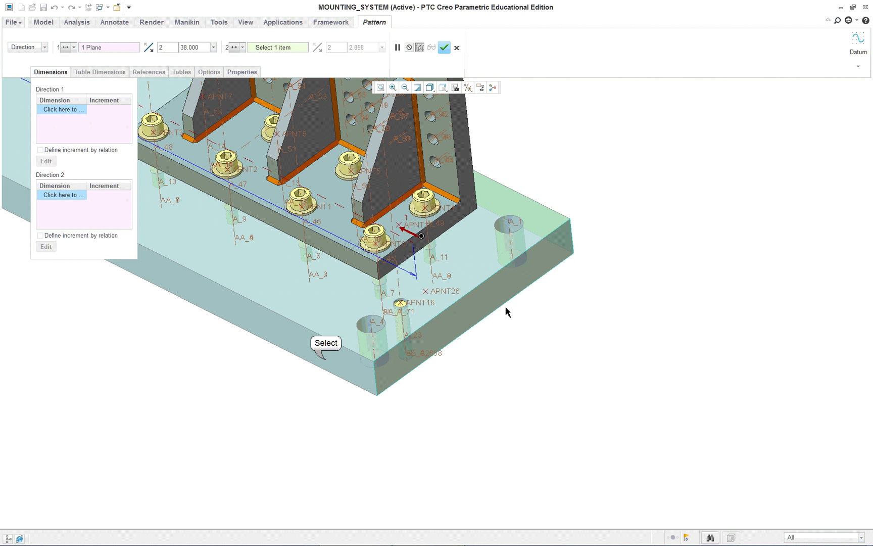
pyautogui.click(384, 292)
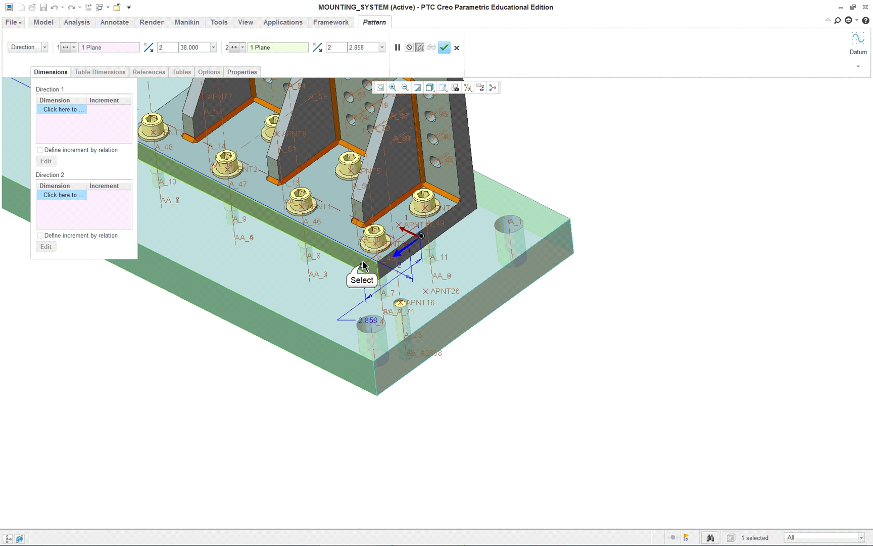
pyautogui.moveTo(362, 265); pyautogui.dragTo(462, 202)
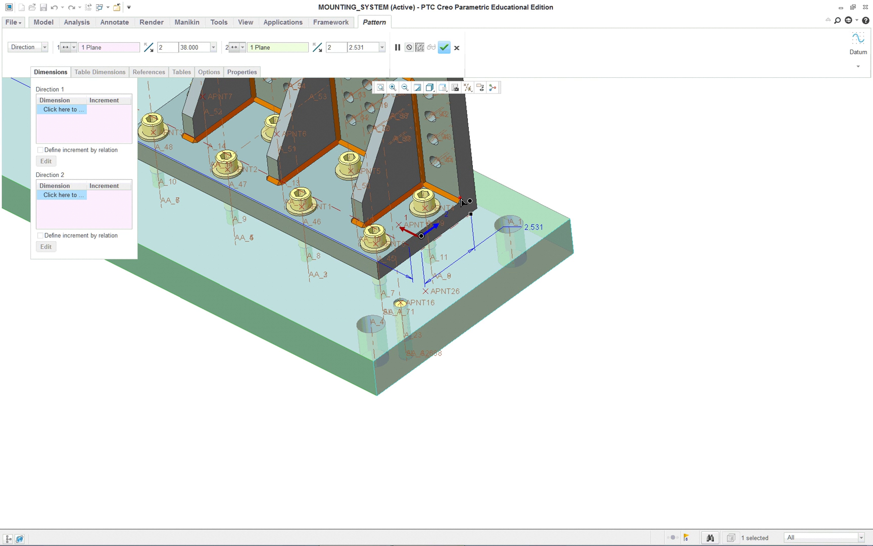
pyautogui.scroll(-6, 561, 273)
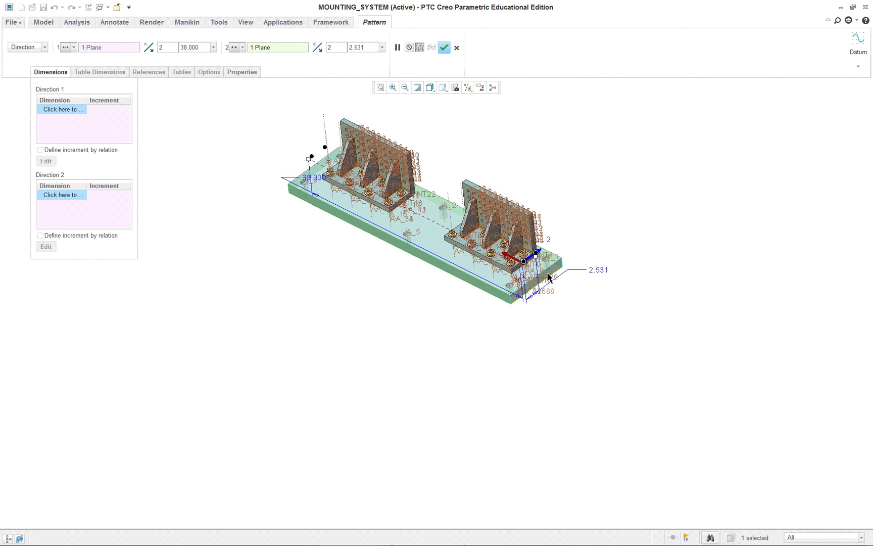
# - Finish the 2-by-2 axis pattern spaced 38.000 by 2.531
pyautogui.moveTo(420, 251); pyautogui.dragTo(407, 185, button='middle')
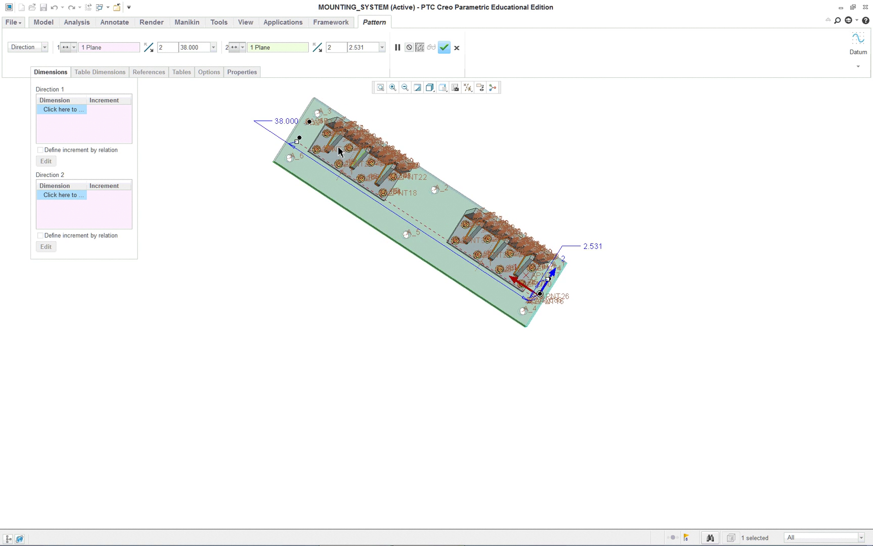
pyautogui.scroll(3, 318, 132)
pyautogui.scroll(2, 318, 132)
pyautogui.scroll(-5, 325, 189)
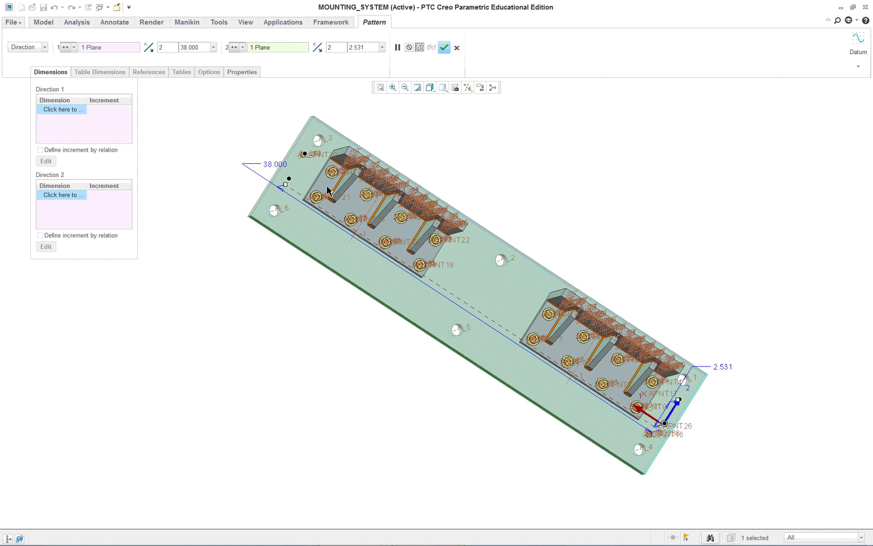
pyautogui.moveTo(687, 281)
pyautogui.mouseDown(button='middle')
pyautogui.moveTo(698, 306)
pyautogui.moveTo(692, 292)
pyautogui.mouseUp(button='middle')
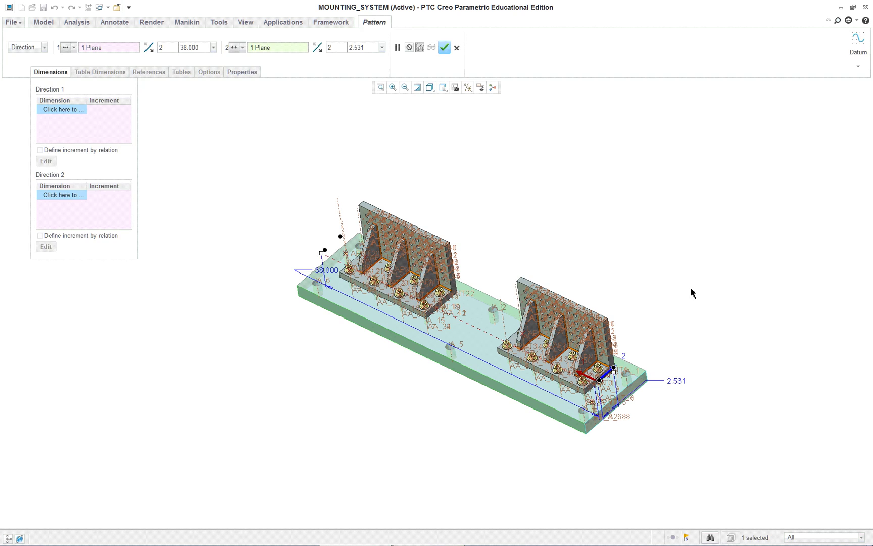
pyautogui.middleClick(694, 296)
# - Zoom in on the base plate and bring up the Model Tree scrolled to Pattern 3 of AA_49
pyautogui.scroll(4, 735, 389)
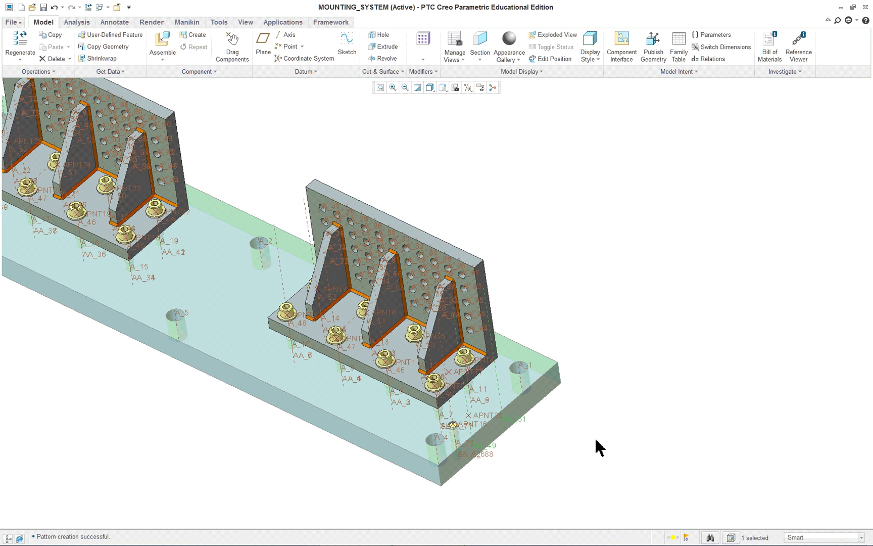
pyautogui.scroll(3, 394, 452)
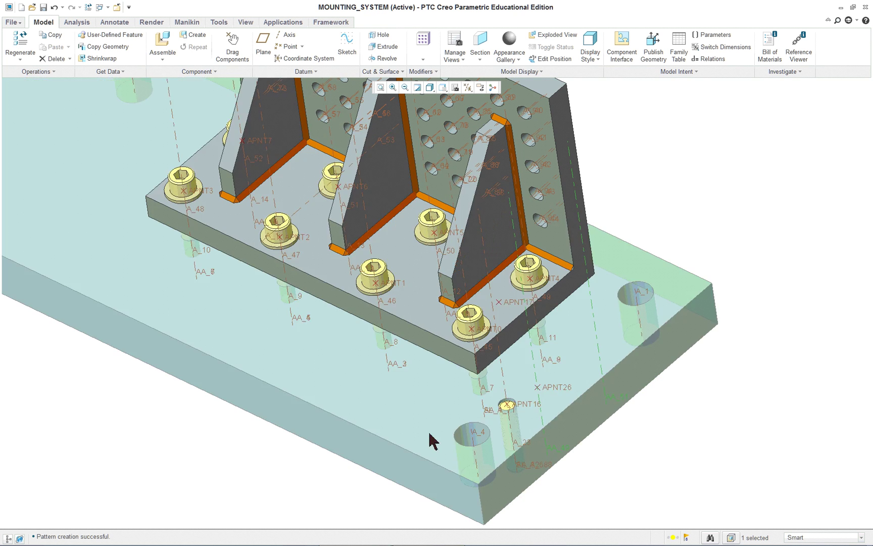
pyautogui.scroll(-5, 662, 452)
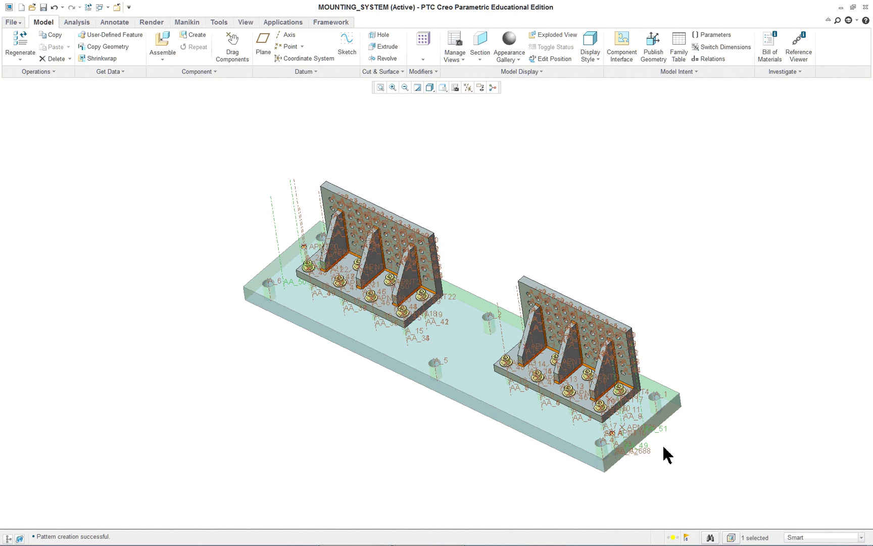
pyautogui.scroll(5, 627, 451)
pyautogui.scroll(1, 612, 443)
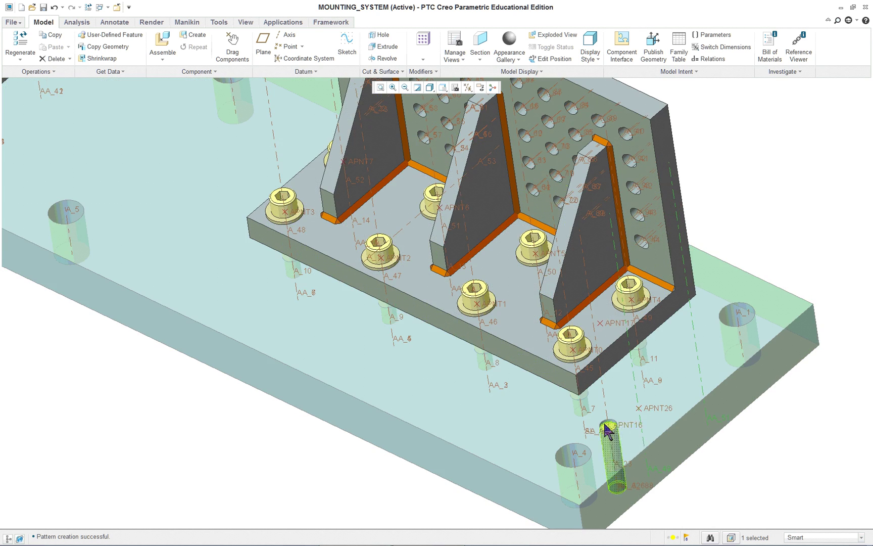
pyautogui.scroll(2, 737, 492)
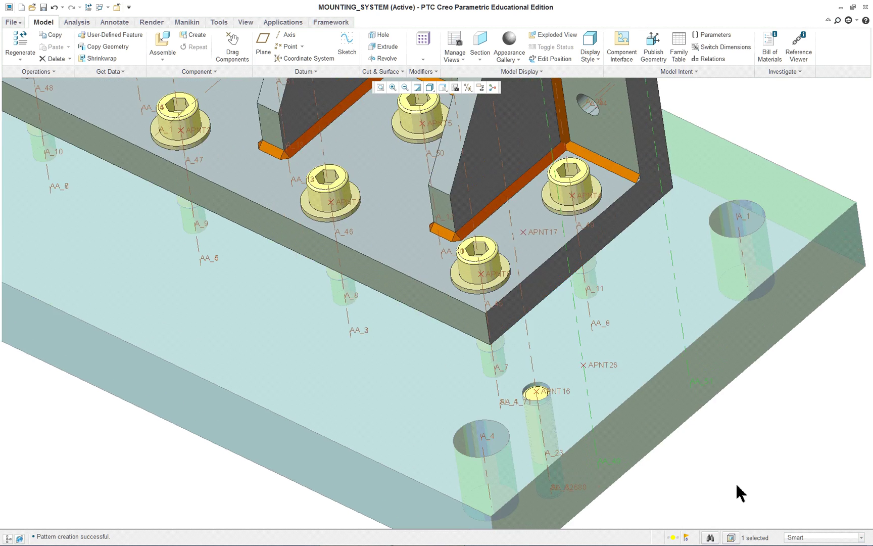
pyautogui.scroll(-2, 738, 493)
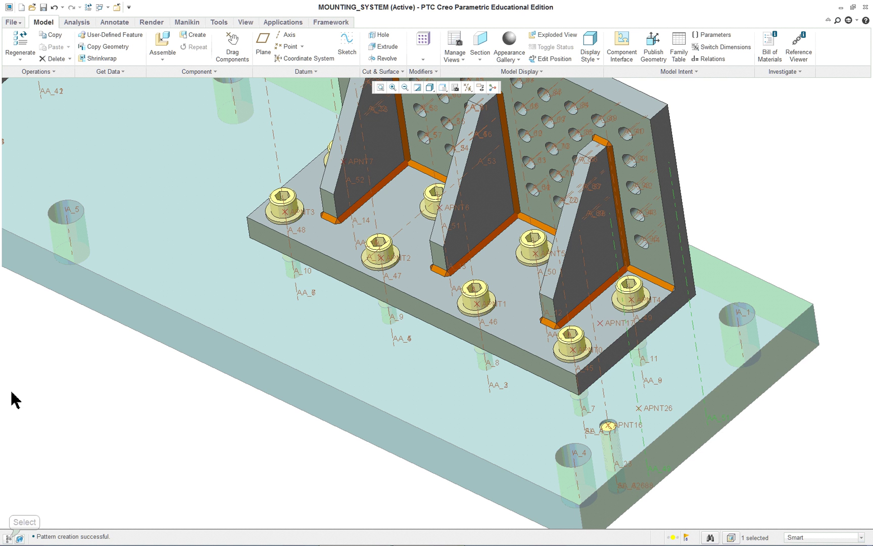
pyautogui.click(8, 539)
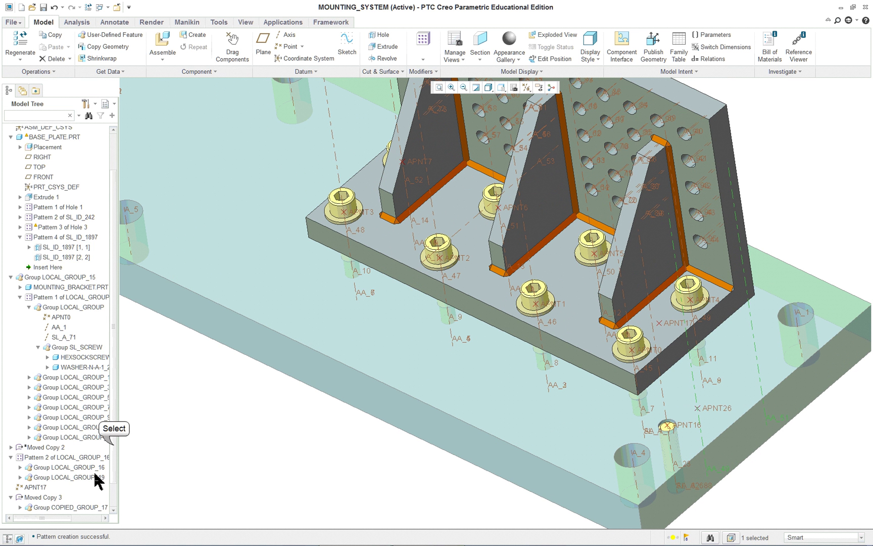
pyautogui.scroll(-1, 115, 452)
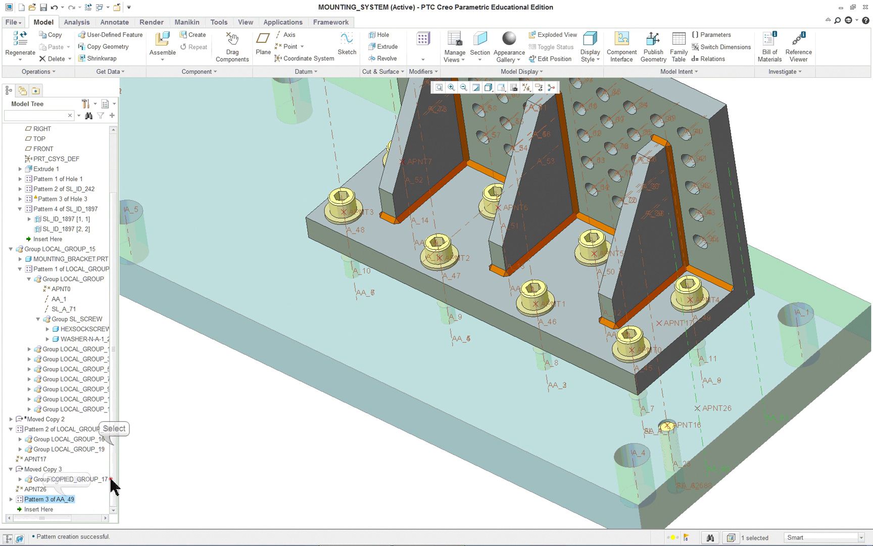
# - Reopen Pattern 3 of AA_49 for editing and review its 2-by-2 layout at 38.000 and 2.531
pyautogui.rightClick(67, 500)
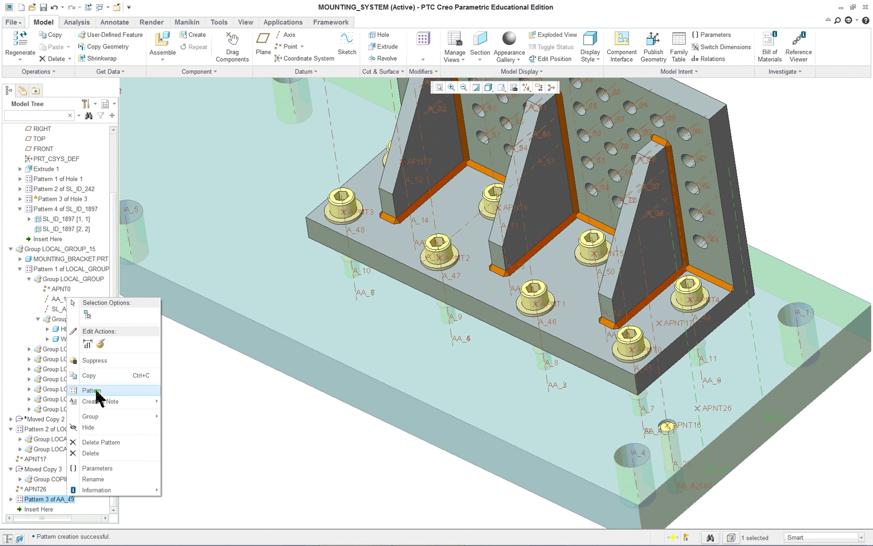
pyautogui.click(100, 346)
pyautogui.scroll(-6, 253, 409)
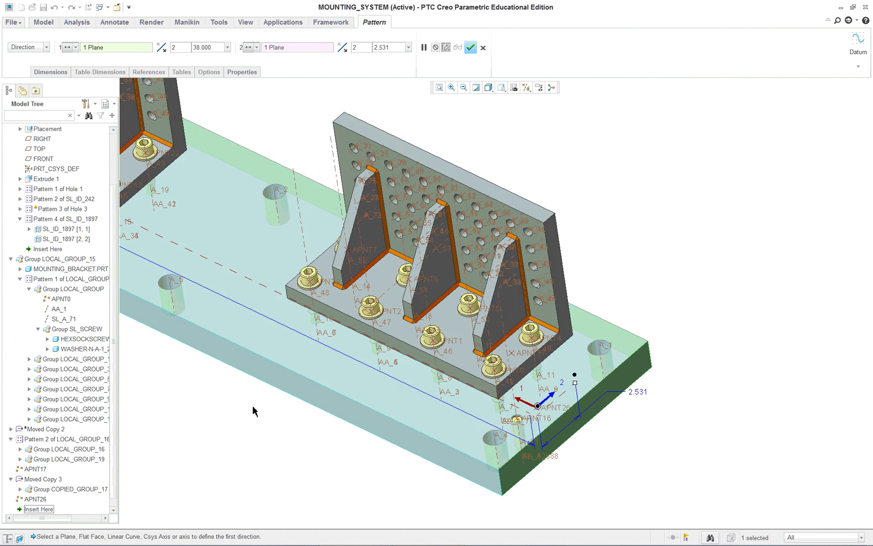
pyautogui.scroll(-2, 171, 327)
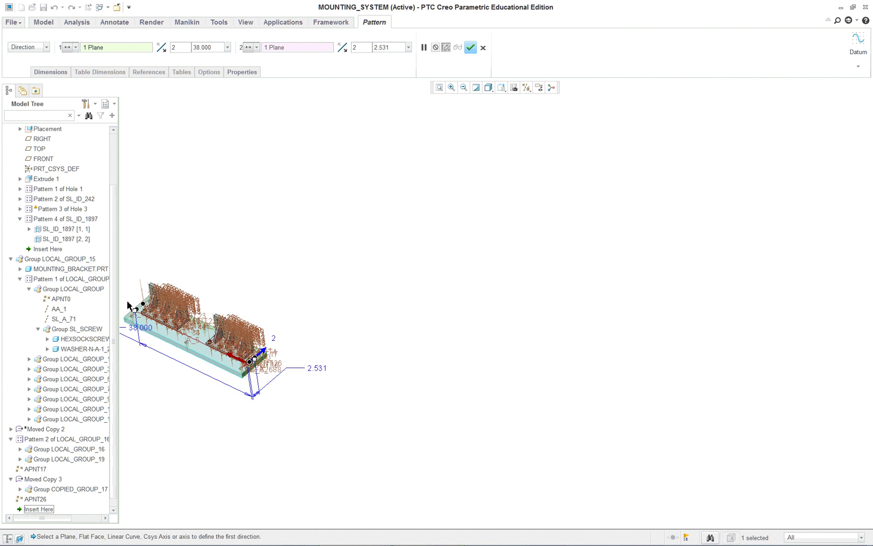
pyautogui.scroll(6, 130, 305)
pyautogui.scroll(-2, 134, 305)
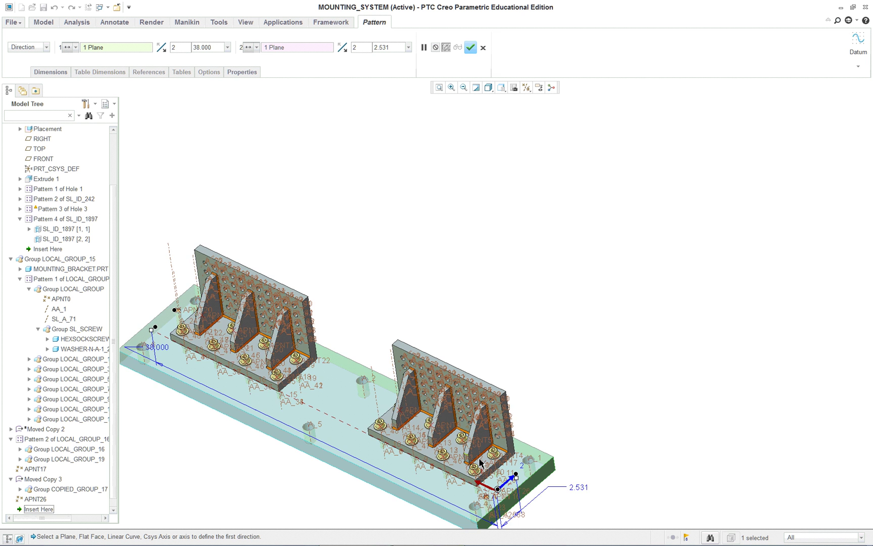
pyautogui.scroll(5, 516, 507)
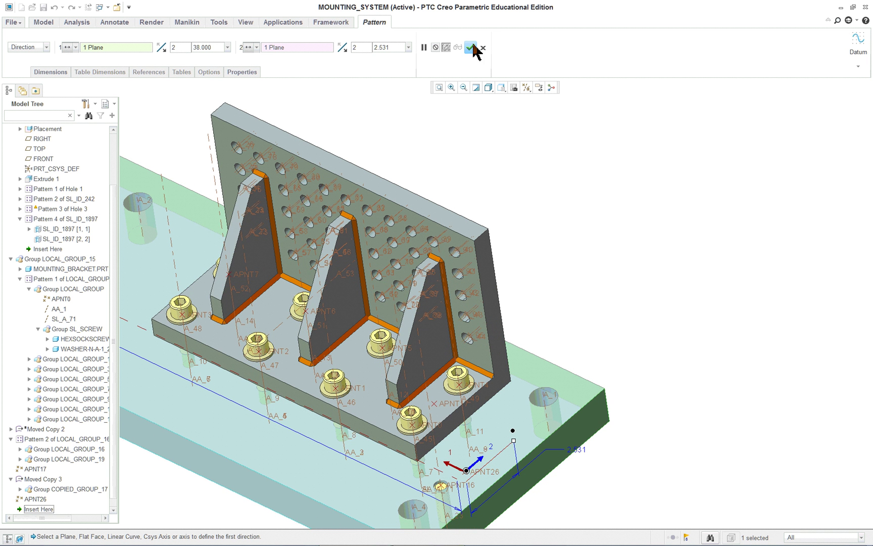
pyautogui.scroll(-1, 601, 267)
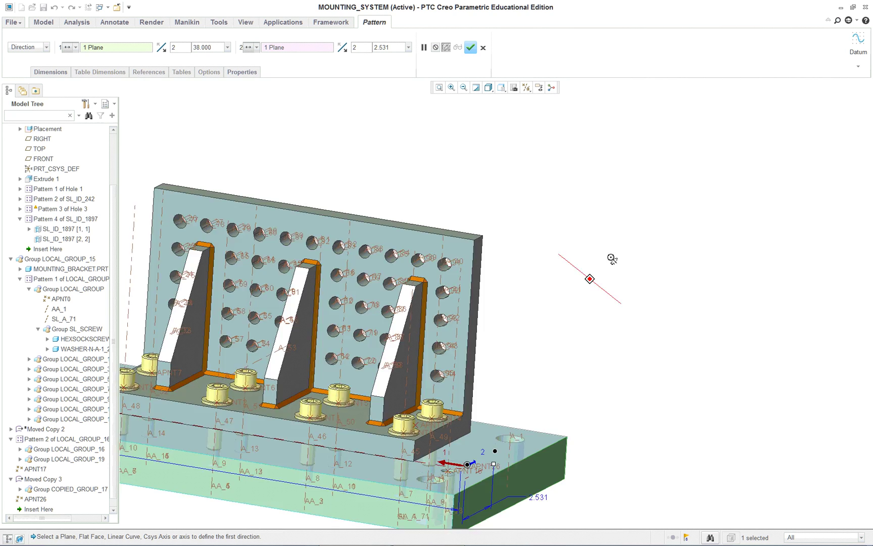
pyautogui.scroll(2, 584, 353)
pyautogui.scroll(-2, 556, 404)
pyautogui.scroll(4, 470, 449)
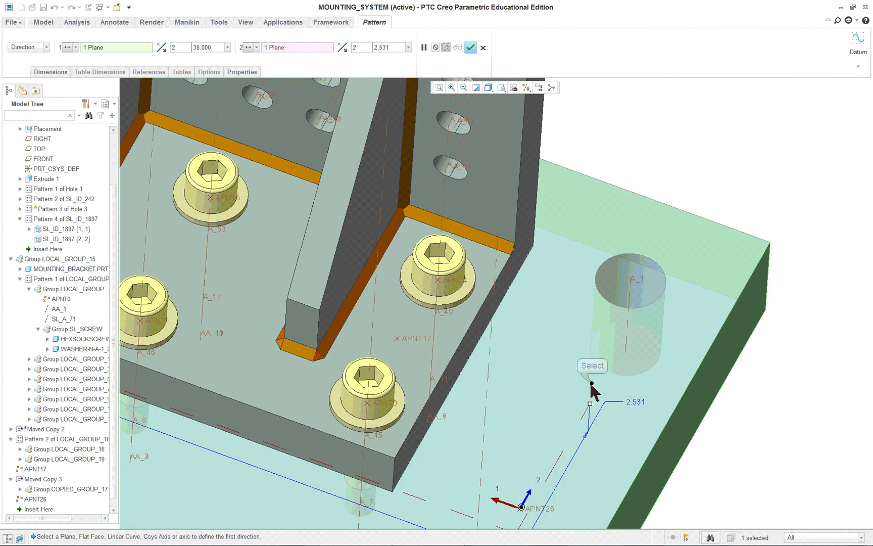
pyautogui.scroll(-5, 560, 408)
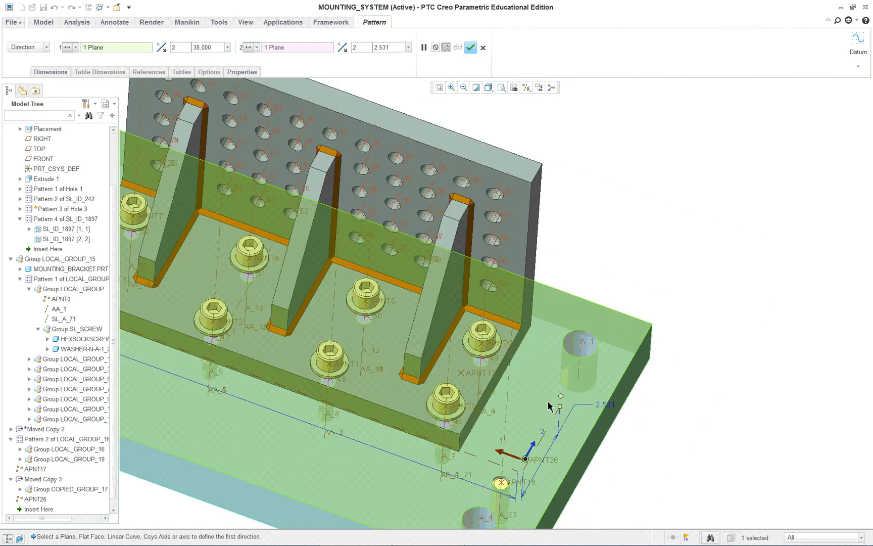
pyautogui.scroll(5, 189, 313)
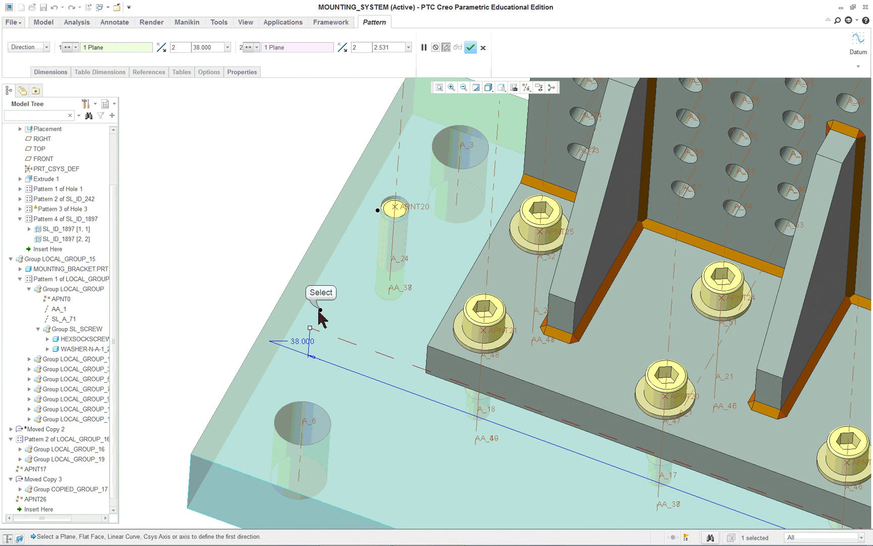
pyautogui.scroll(-8, 286, 296)
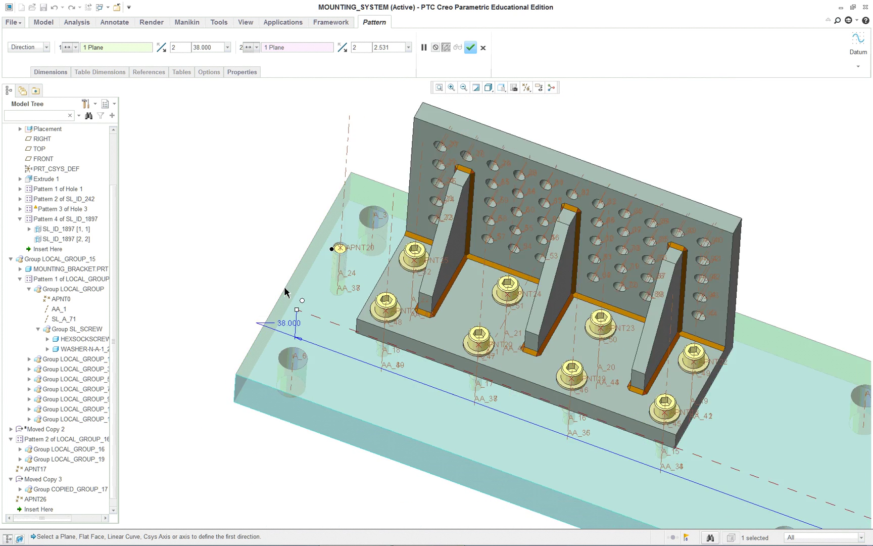
# - Rotate to a near-front view and accept the unchanged pattern to regenerate the assembly
pyautogui.moveTo(535, 449); pyautogui.dragTo(522, 425, button='middle')
pyautogui.scroll(8, 538, 427)
pyautogui.scroll(-4, 523, 424)
pyautogui.middleClick(707, 290)
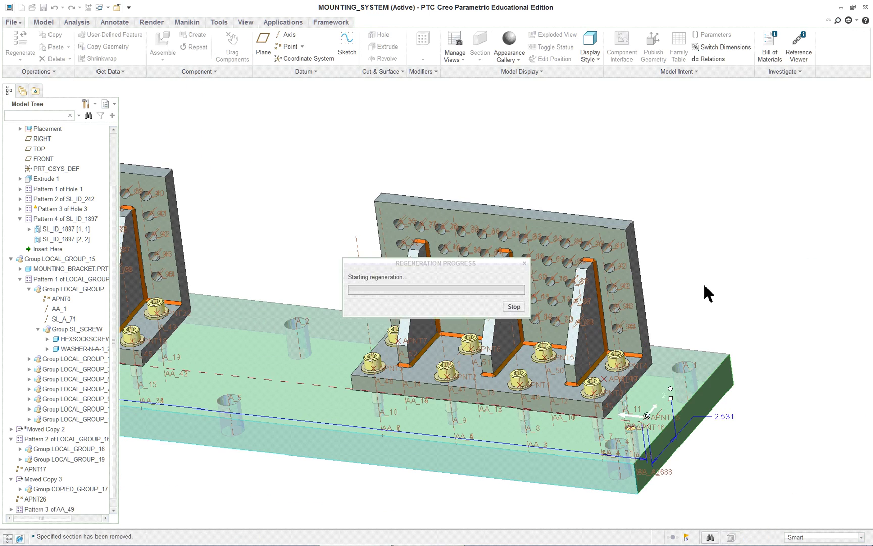
# - Define a Dowel Pin at datum point APNT26 seated on the base plate top face
pyautogui.scroll(-3, 702, 349)
pyautogui.moveTo(710, 458)
pyautogui.mouseDown(button='middle')
pyautogui.moveTo(686, 460)
pyautogui.moveTo(721, 452)
pyautogui.mouseUp(button='middle')
pyautogui.scroll(6, 746, 433)
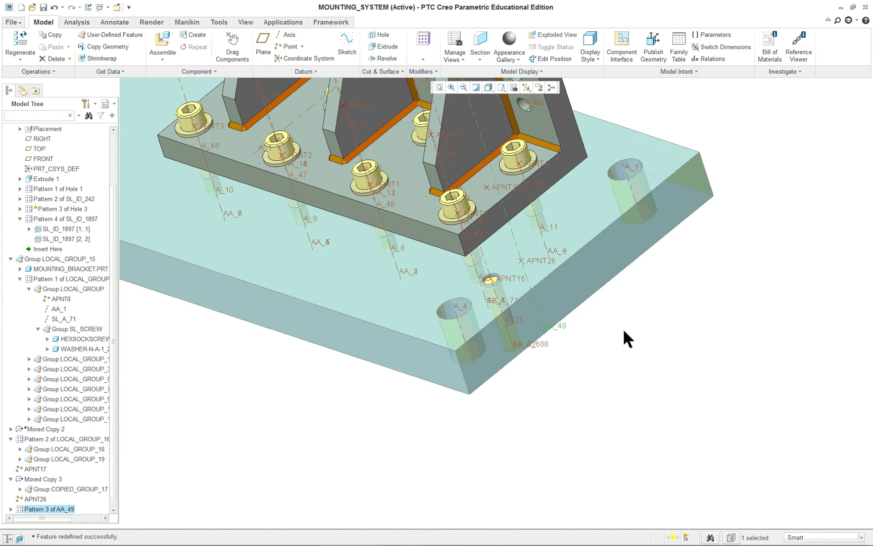
pyautogui.scroll(4, 523, 237)
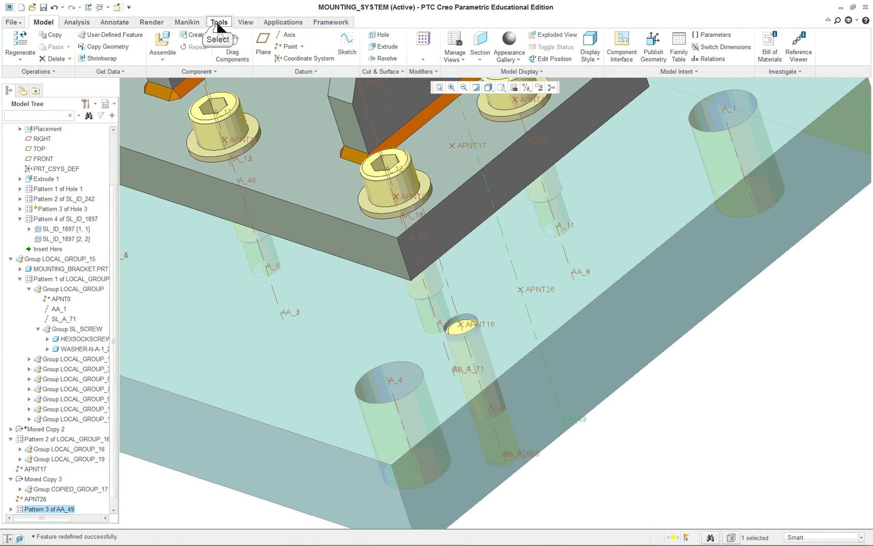
pyautogui.click(217, 23)
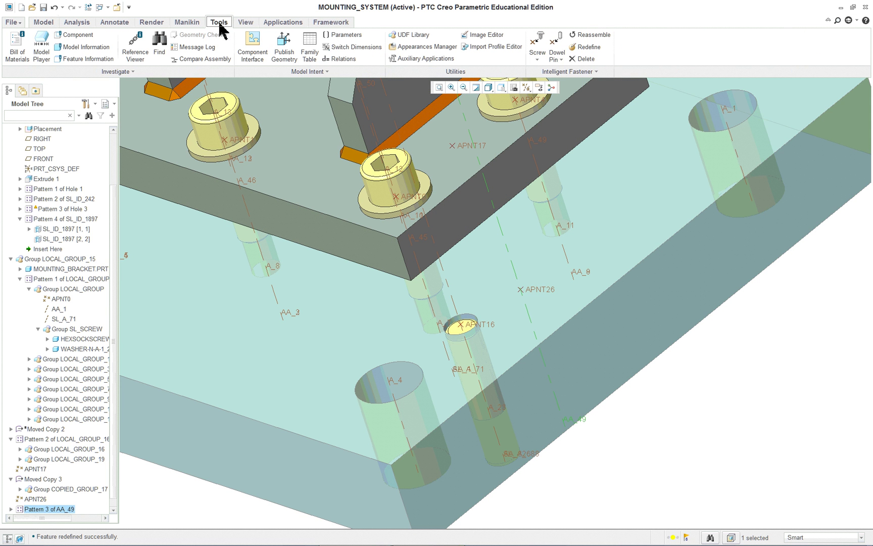
pyautogui.click(557, 41)
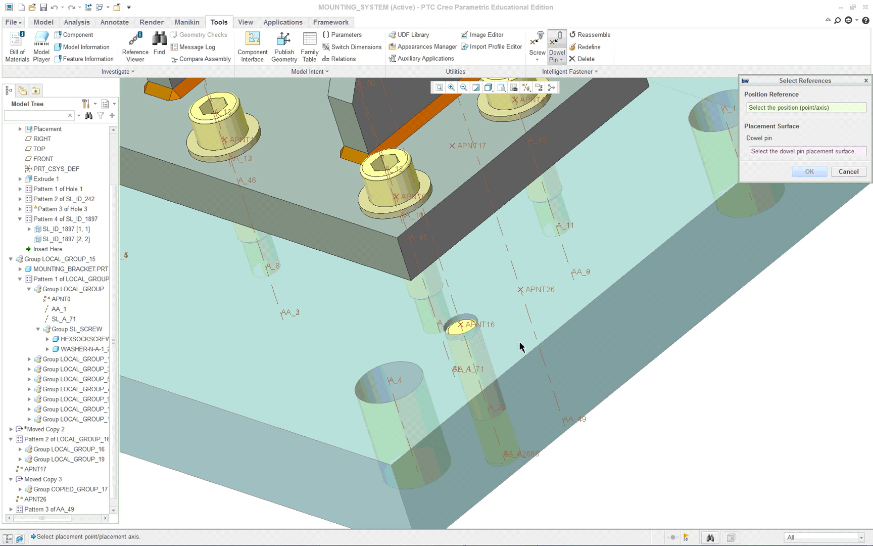
pyautogui.click(539, 294)
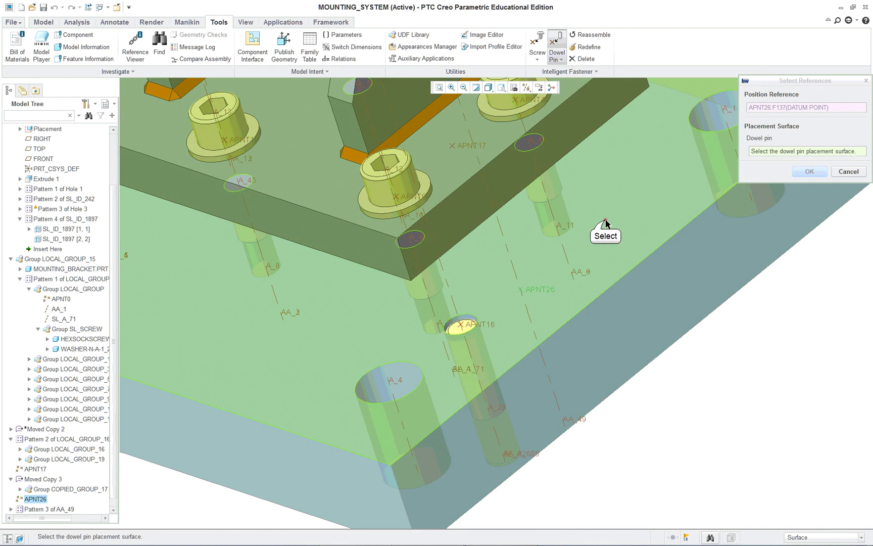
pyautogui.click(606, 223)
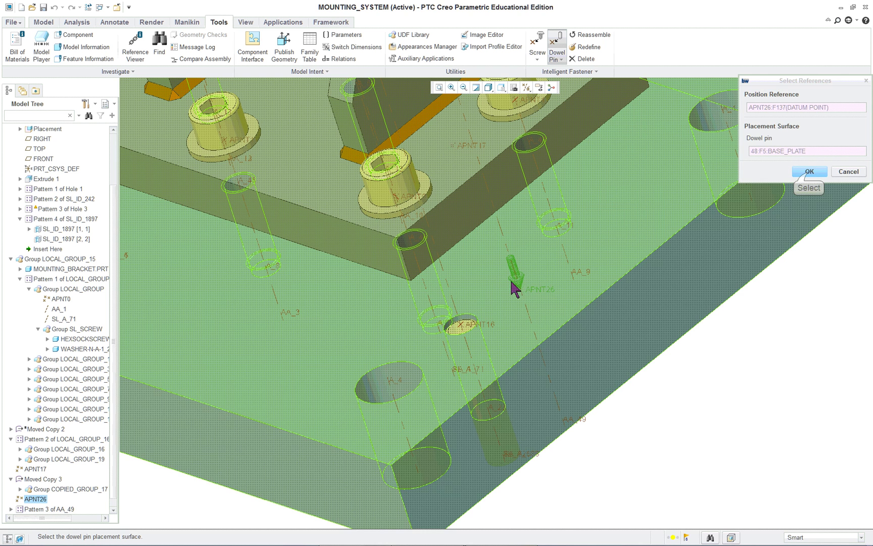
pyautogui.click(810, 171)
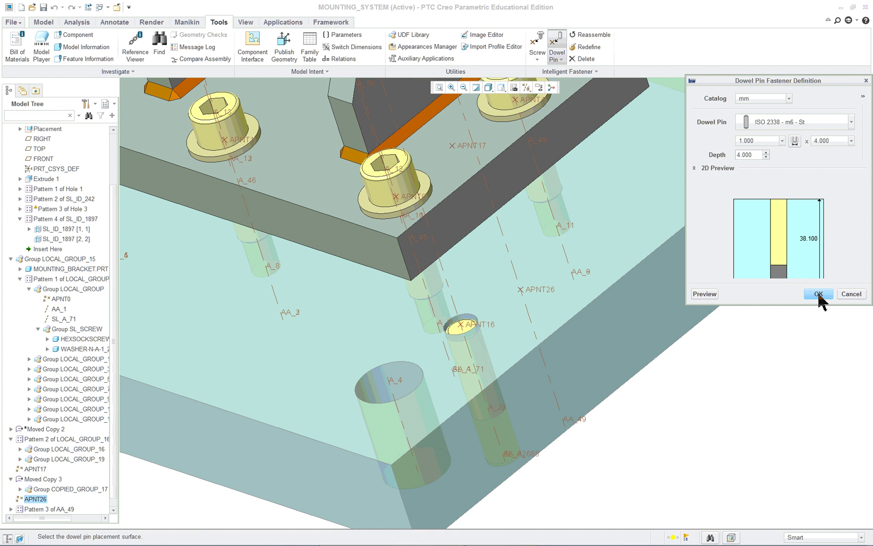
# - Choose the inch Hardened Ground Machine STD dowel pin with a 3/8 diameter
pyautogui.click(862, 97)
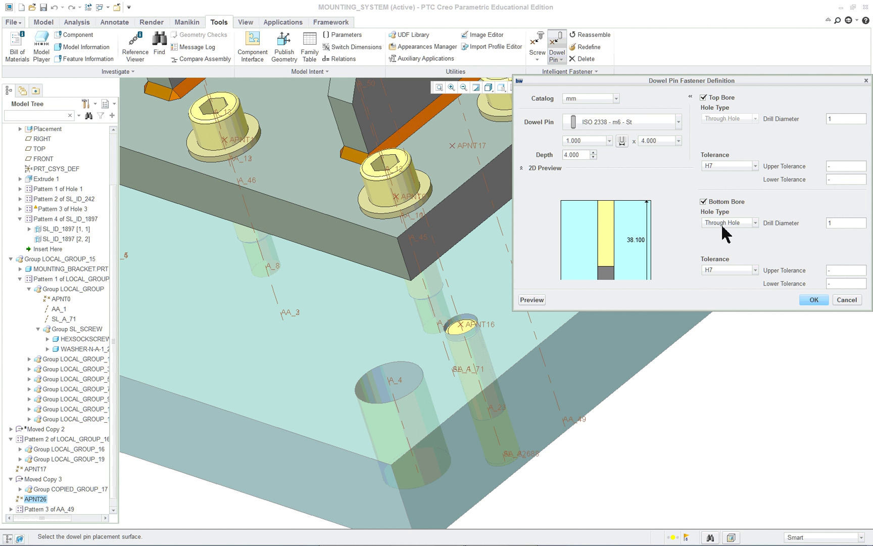
pyautogui.click(600, 99)
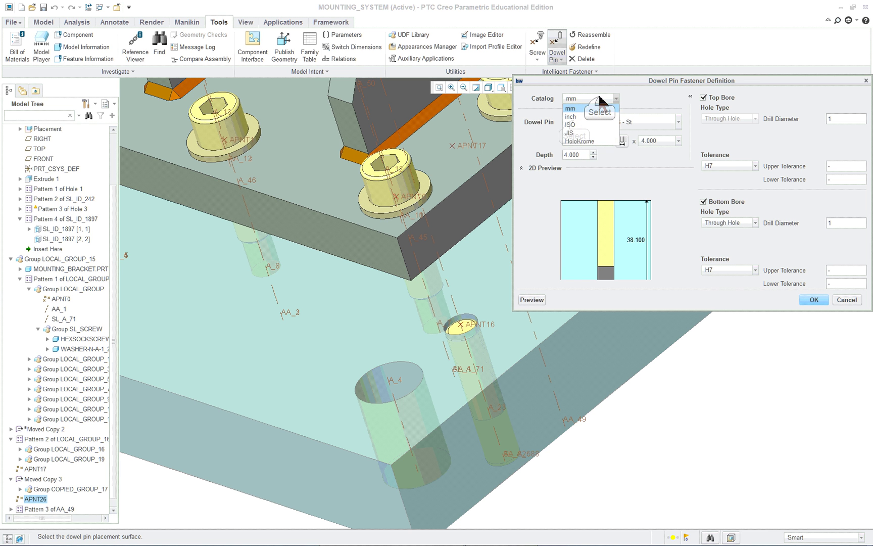
pyautogui.click(576, 125)
pyautogui.click(575, 125)
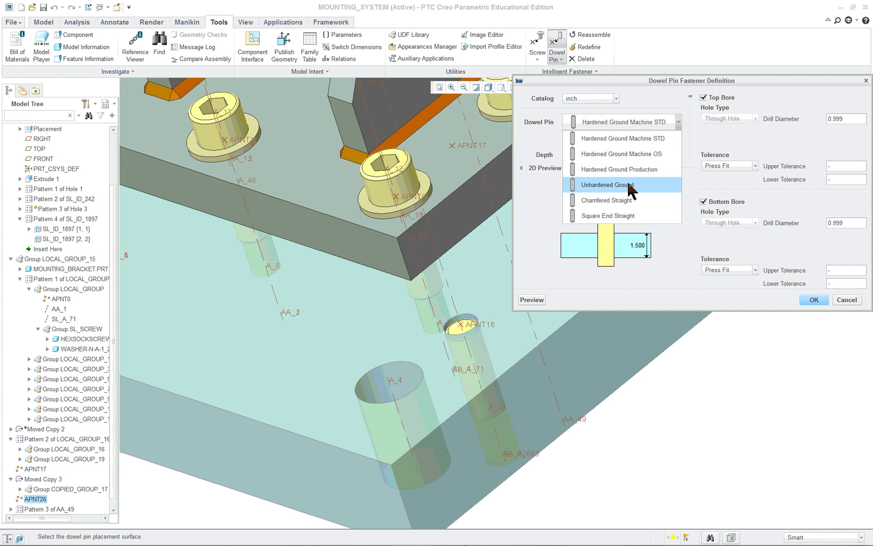
pyautogui.click(627, 143)
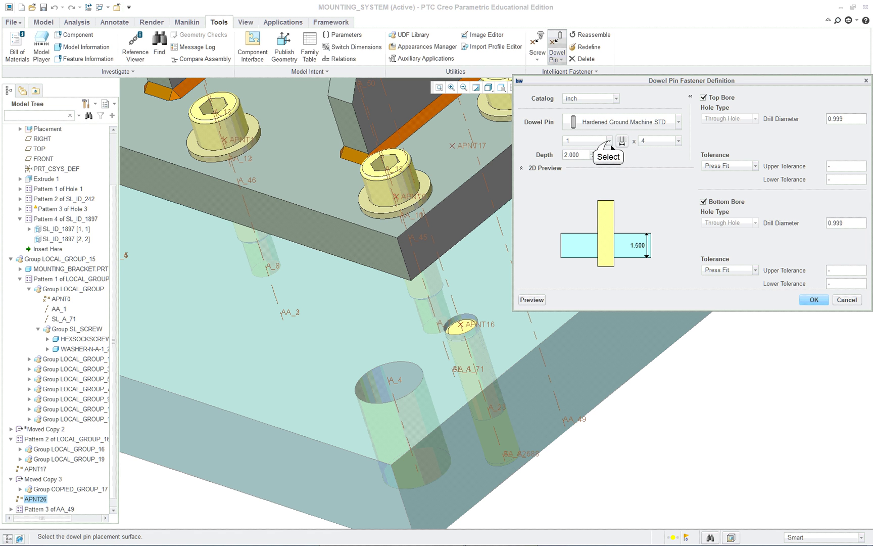
pyautogui.click(609, 141)
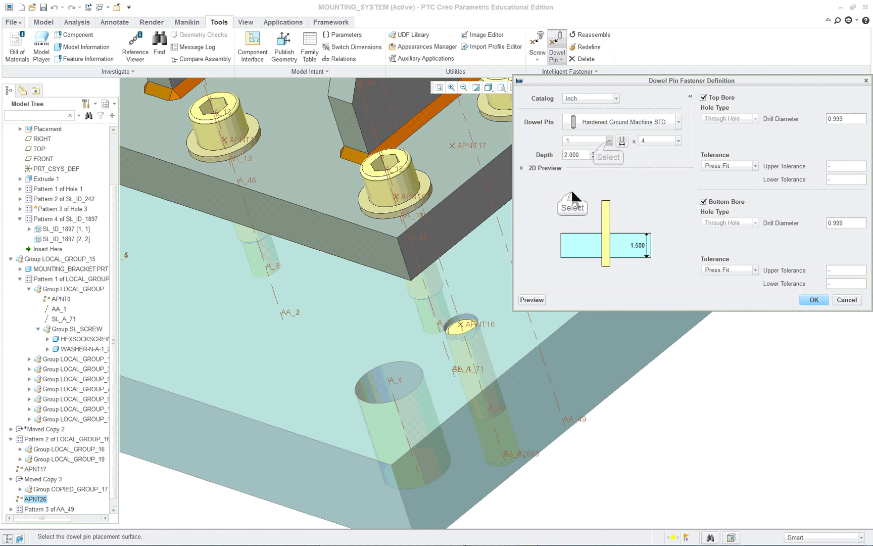
pyautogui.click(608, 140)
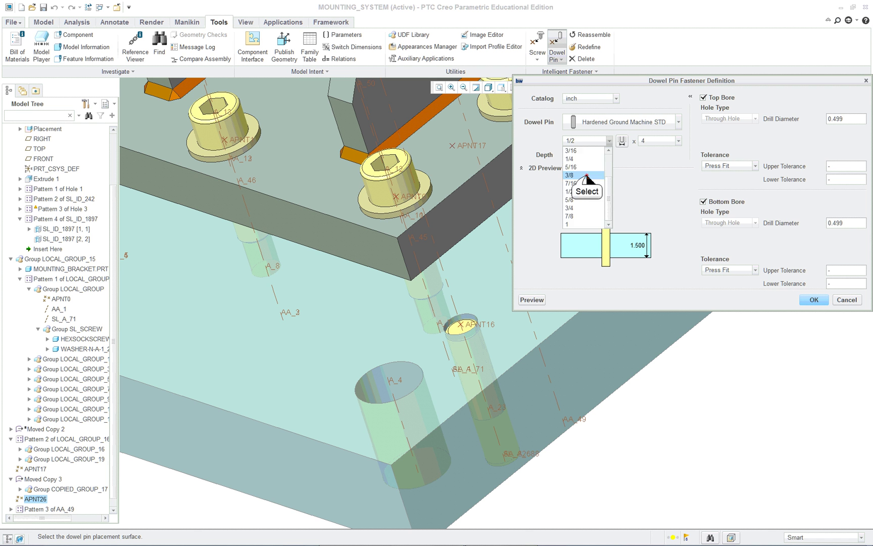
pyautogui.click(586, 175)
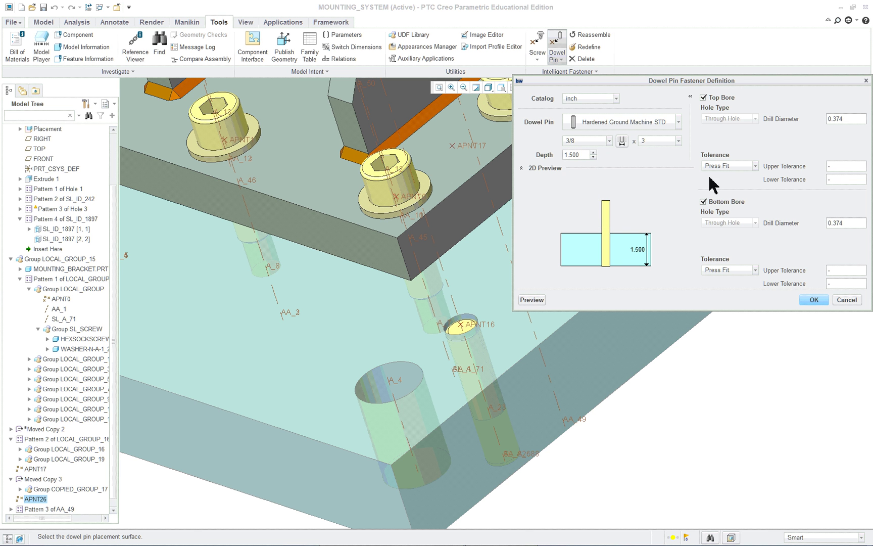
# - Step the pin insertion depth up with the spinner to about 2.9
pyautogui.click(593, 157)
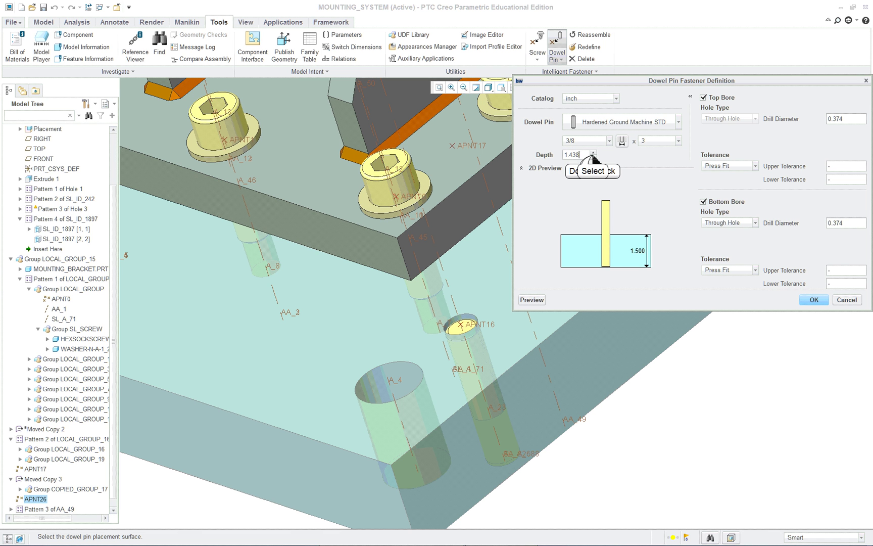
pyautogui.click(593, 157)
pyautogui.click(594, 158)
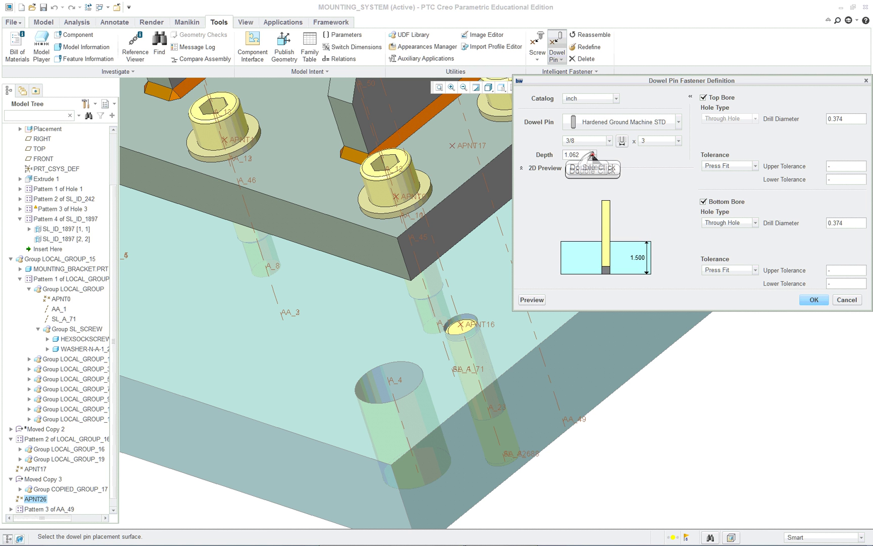
pyautogui.click(593, 156)
pyautogui.doubleClick(593, 155)
pyautogui.doubleClick(593, 153)
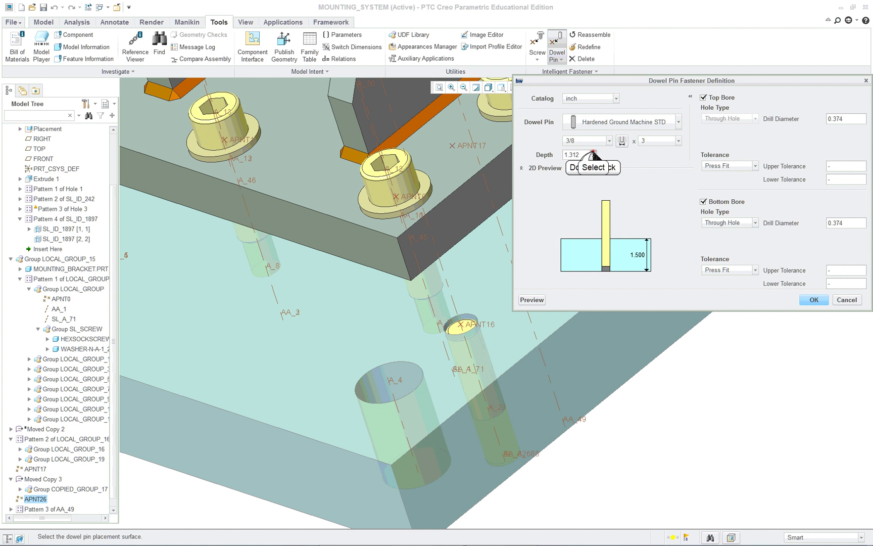
pyautogui.doubleClick(594, 153)
pyautogui.doubleClick(594, 154)
pyautogui.doubleClick(593, 153)
pyautogui.doubleClick(593, 154)
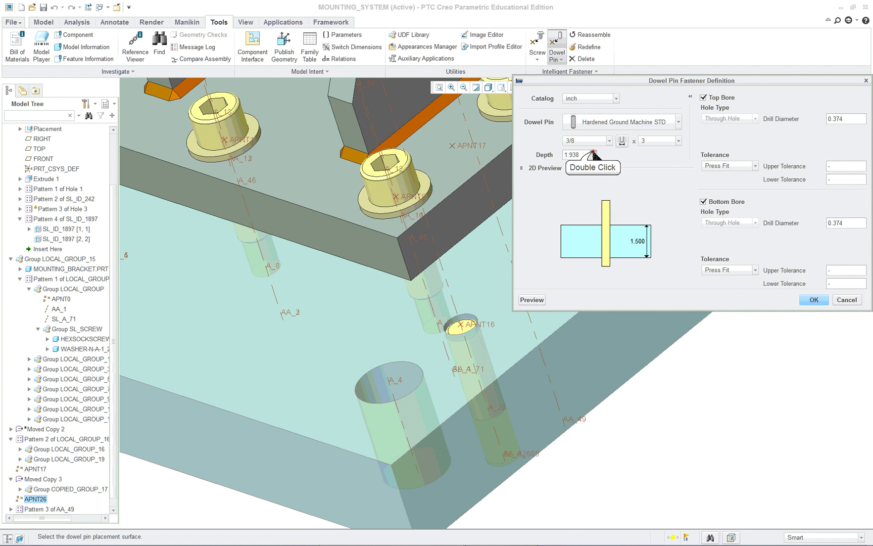
pyautogui.doubleClick(593, 154)
pyautogui.doubleClick(594, 154)
pyautogui.doubleClick(594, 154)
pyautogui.doubleClick(594, 153)
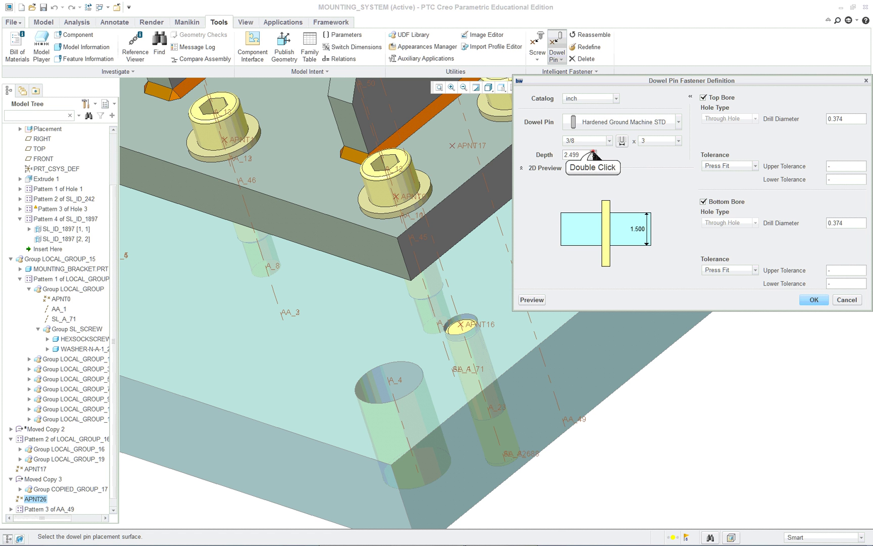
pyautogui.doubleClick(594, 154)
pyautogui.doubleClick(594, 153)
pyautogui.doubleClick(593, 154)
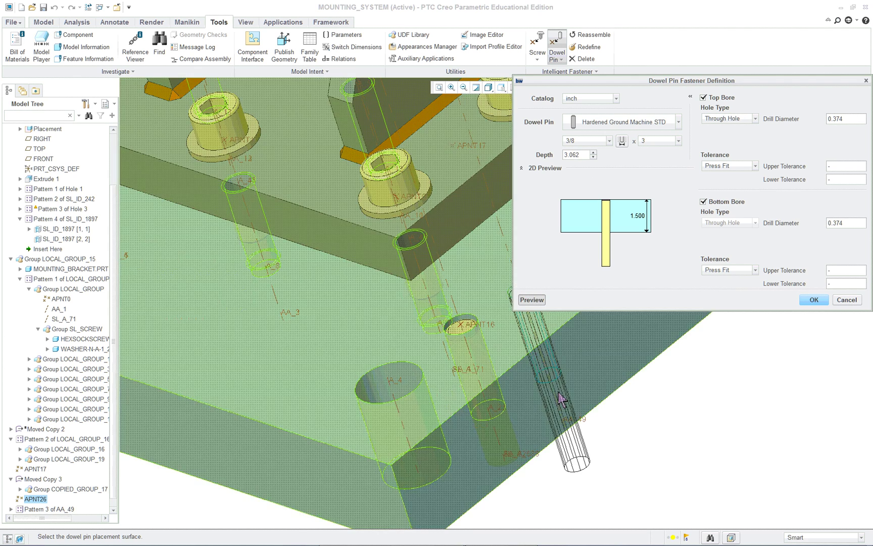
pyautogui.scroll(-5, 561, 396)
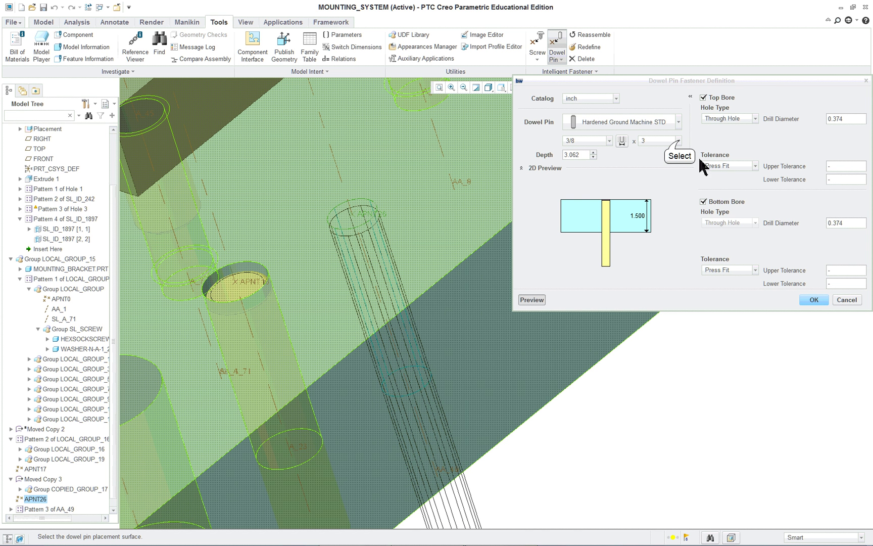
# - Try a 2 1/2 length with 1.75 depth, then settle on a 1 3/4 pin length
pyautogui.click(678, 141)
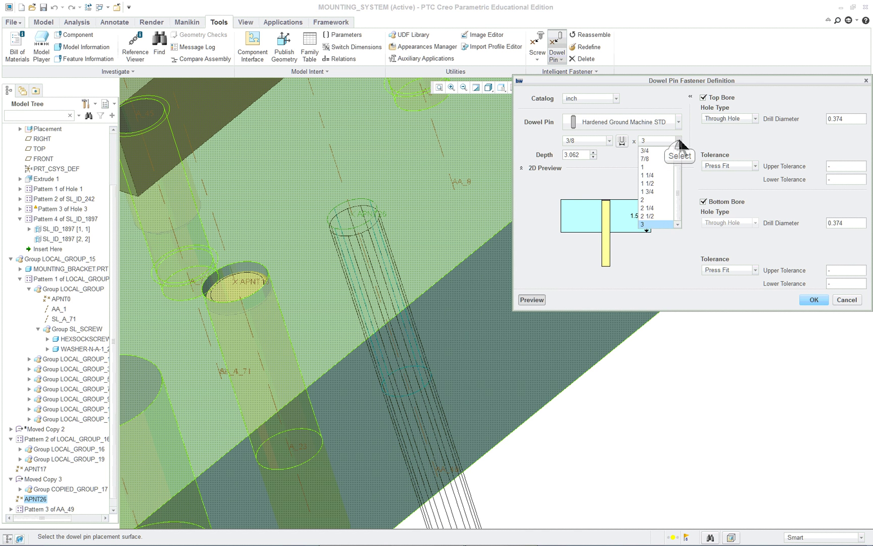
pyautogui.click(648, 215)
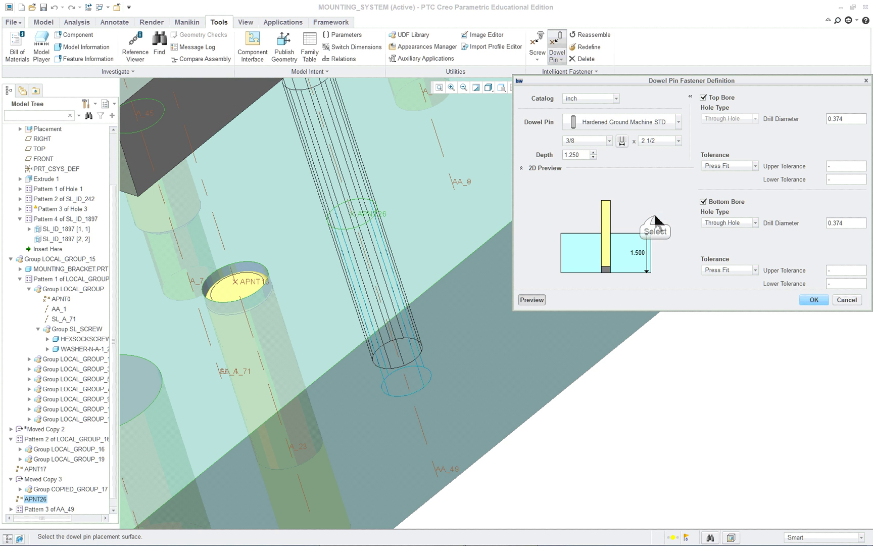
pyautogui.doubleClick(593, 156)
pyautogui.write('1.75')
pyautogui.press('Return')
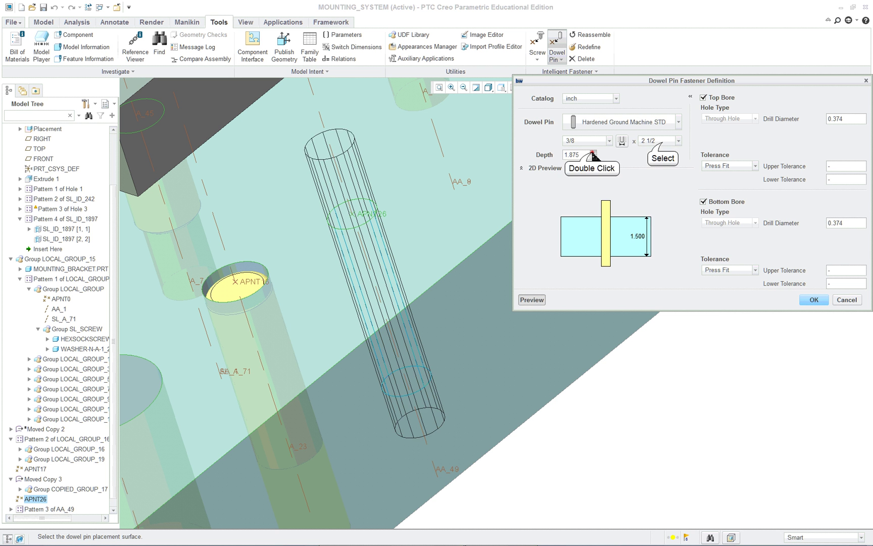
pyautogui.click(593, 152)
pyautogui.click(662, 141)
pyautogui.click(652, 191)
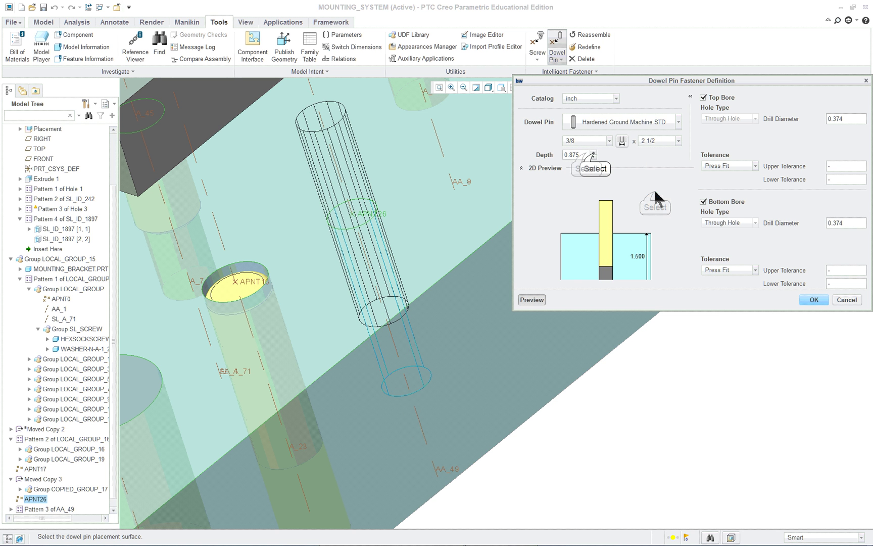
pyautogui.click(593, 157)
# - Raise the depth to 1.875, check the bottom bore diameter, and place the pin
pyautogui.doubleClick(587, 155)
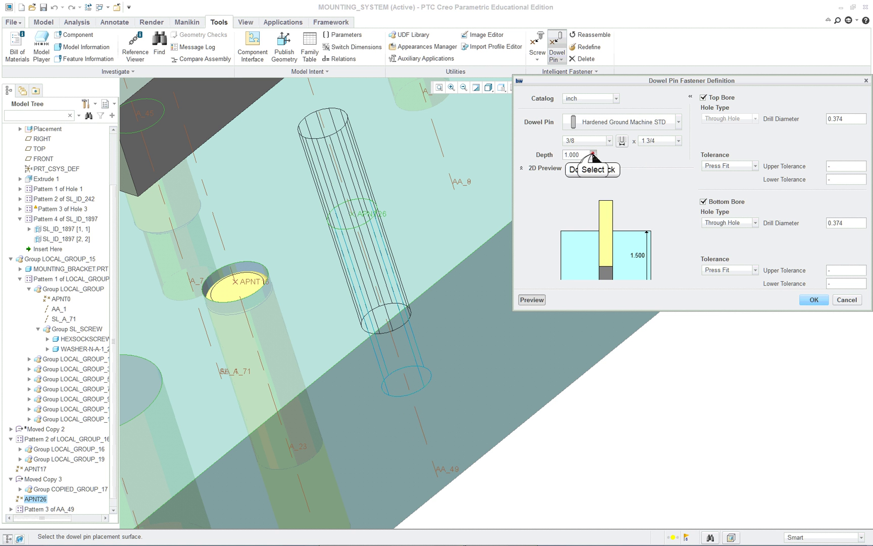
pyautogui.doubleClick(593, 153)
pyautogui.doubleClick(593, 154)
pyautogui.doubleClick(593, 154)
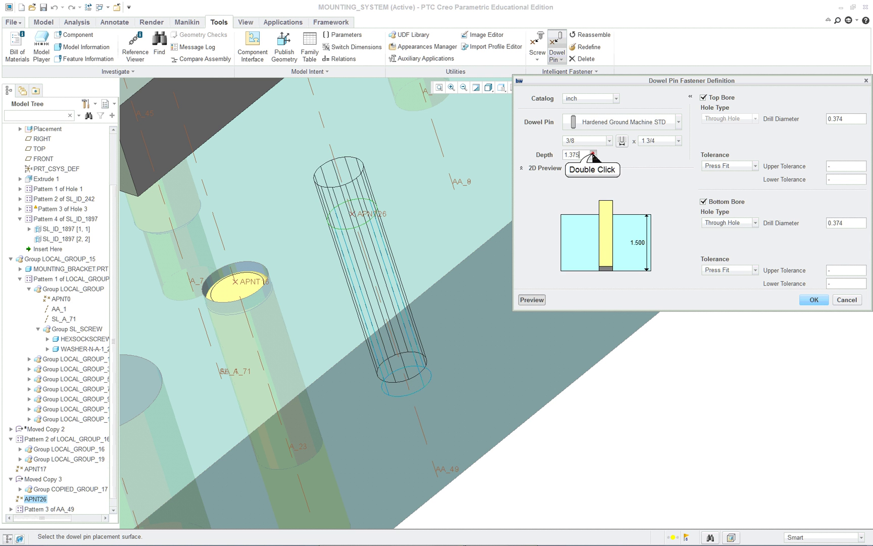
pyautogui.doubleClick(593, 153)
pyautogui.doubleClick(593, 154)
pyautogui.doubleClick(593, 154)
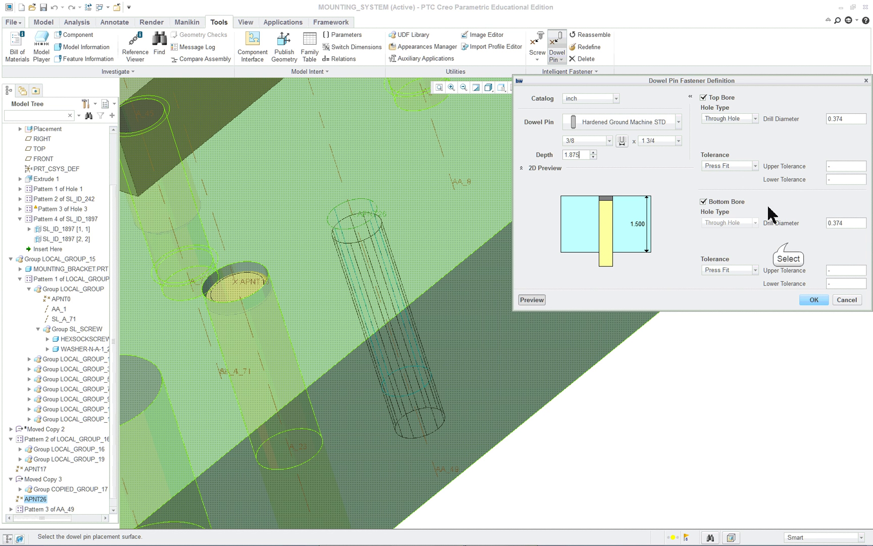
pyautogui.doubleClick(840, 223)
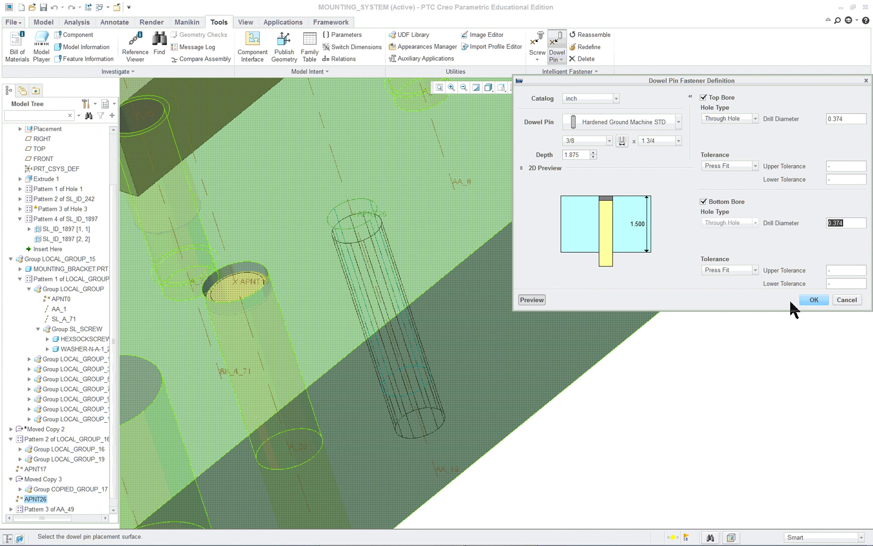
pyautogui.click(812, 301)
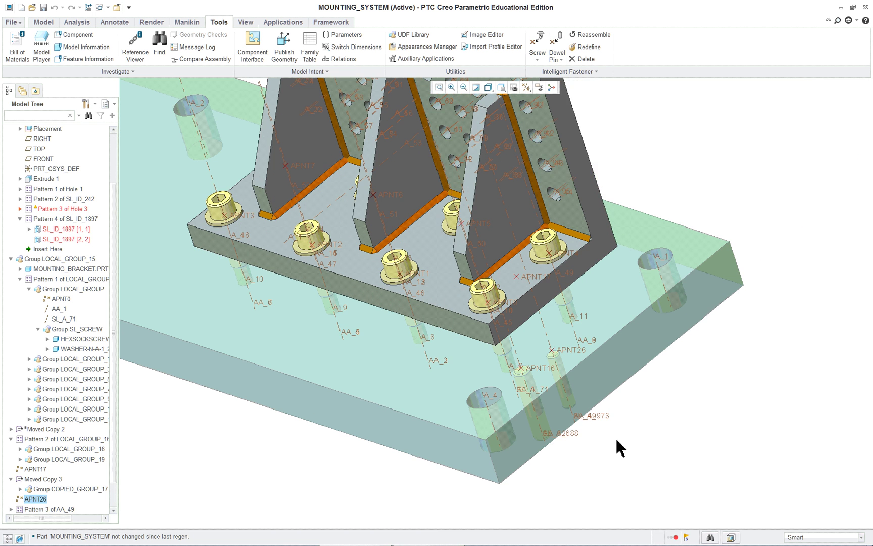
# - Reopen the HGMDP-STD-3_8X1_3_4 pin's placement definition and accept it unchanged
pyautogui.scroll(-3, 603, 482)
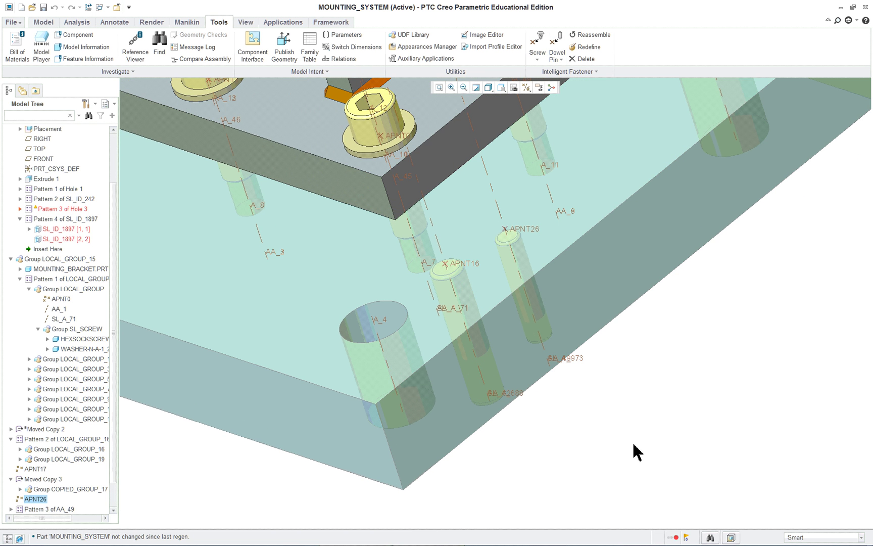
pyautogui.scroll(-2, 655, 403)
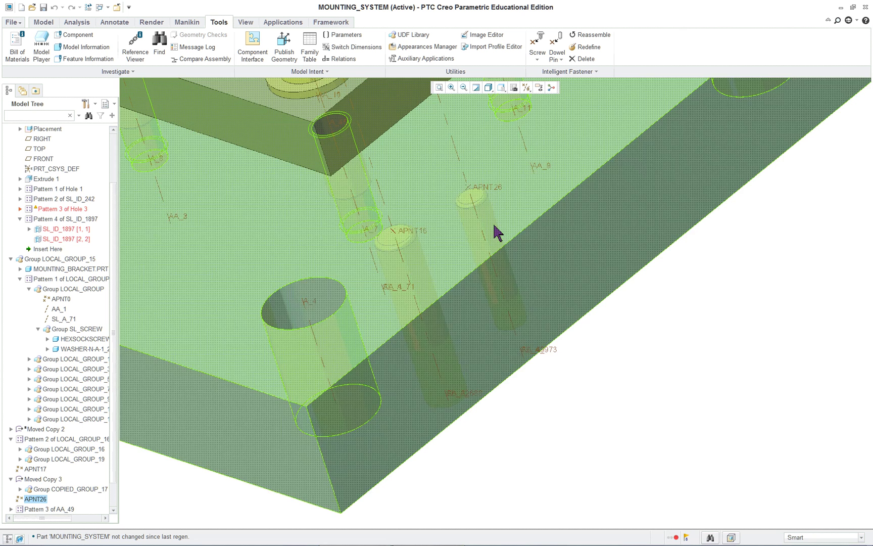
pyautogui.scroll(2, 680, 416)
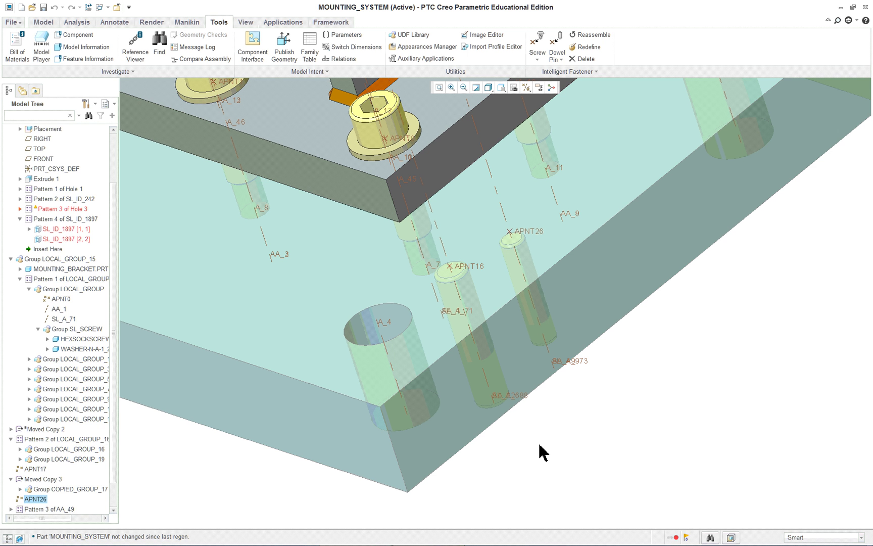
pyautogui.scroll(-1, 111, 498)
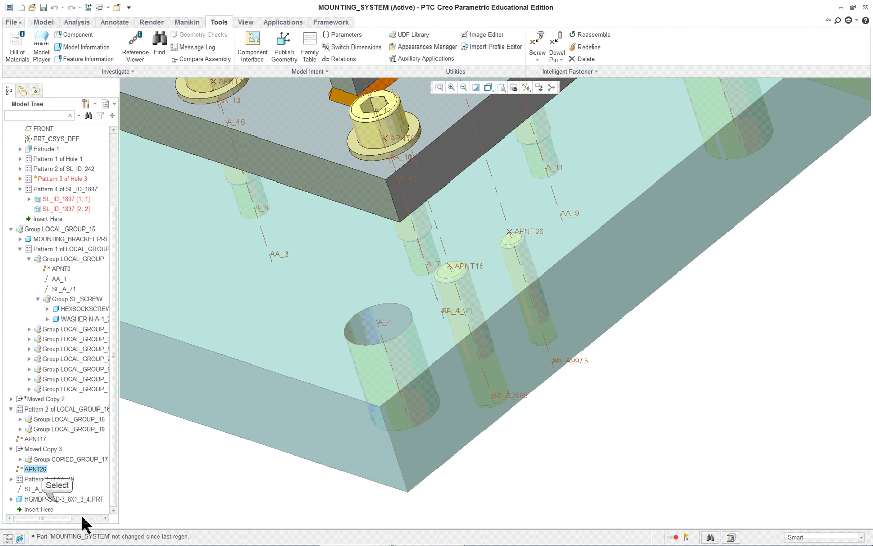
pyautogui.rightClick(55, 499)
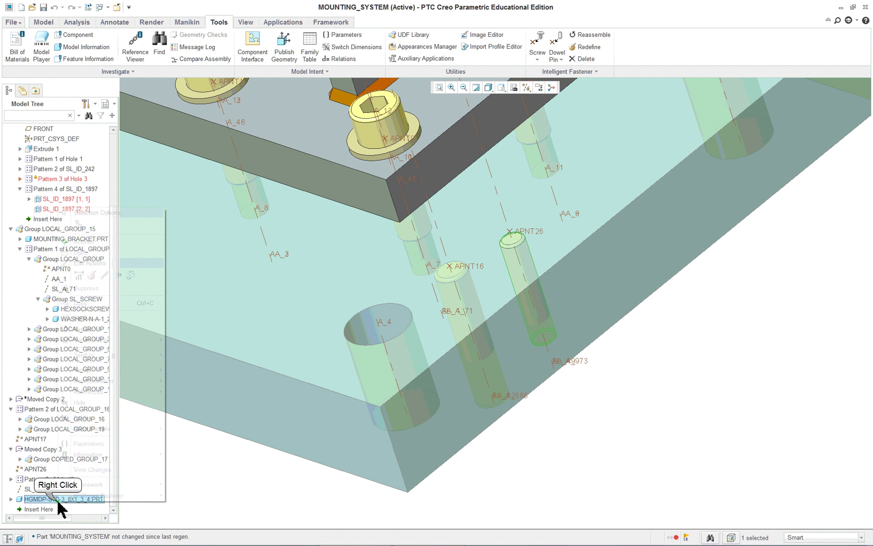
pyautogui.click(92, 275)
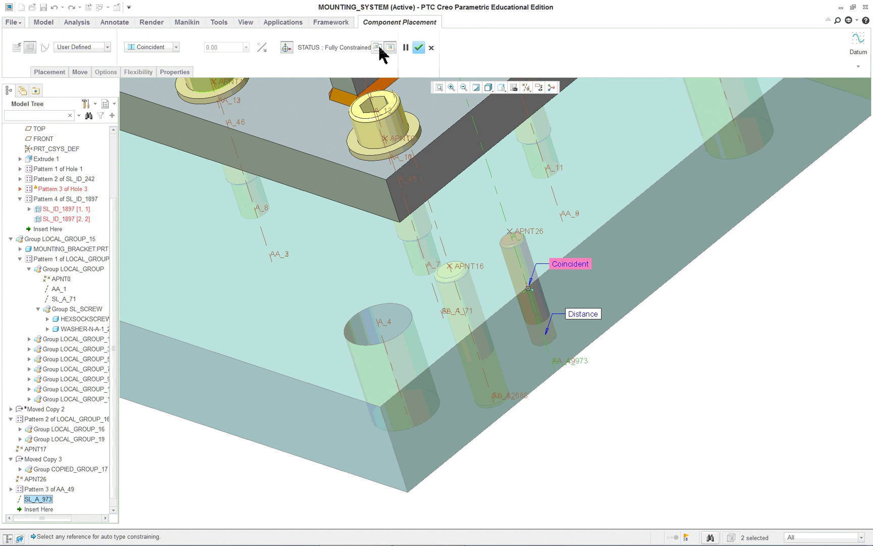
pyautogui.click(420, 48)
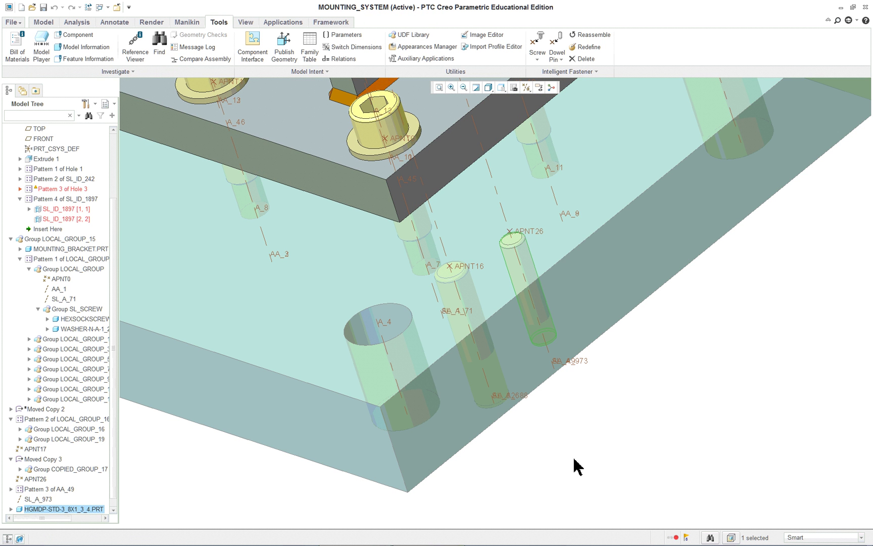
# - Delete the HGMDP-STD-3_8X1_3_4 dowel pin part from the Model Tree and confirm
pyautogui.rightClick(66, 508)
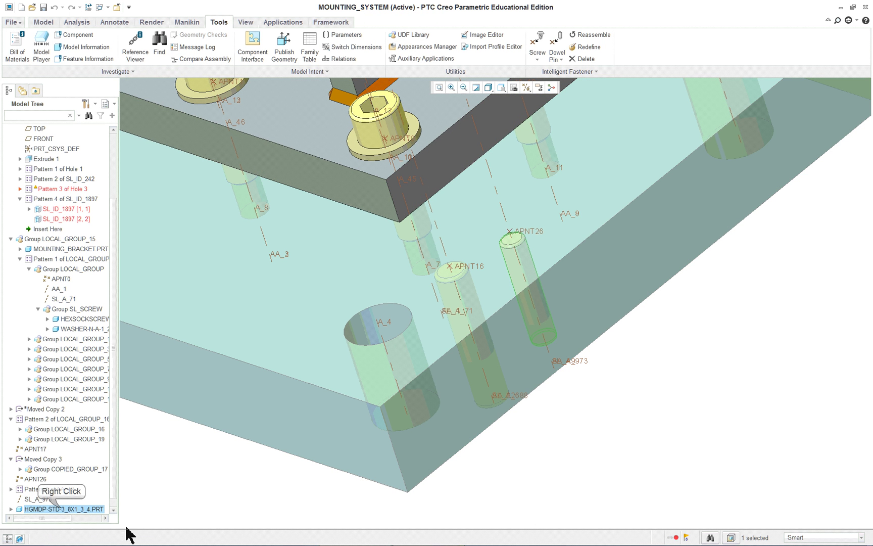
pyautogui.click(56, 495)
pyautogui.rightClick(55, 508)
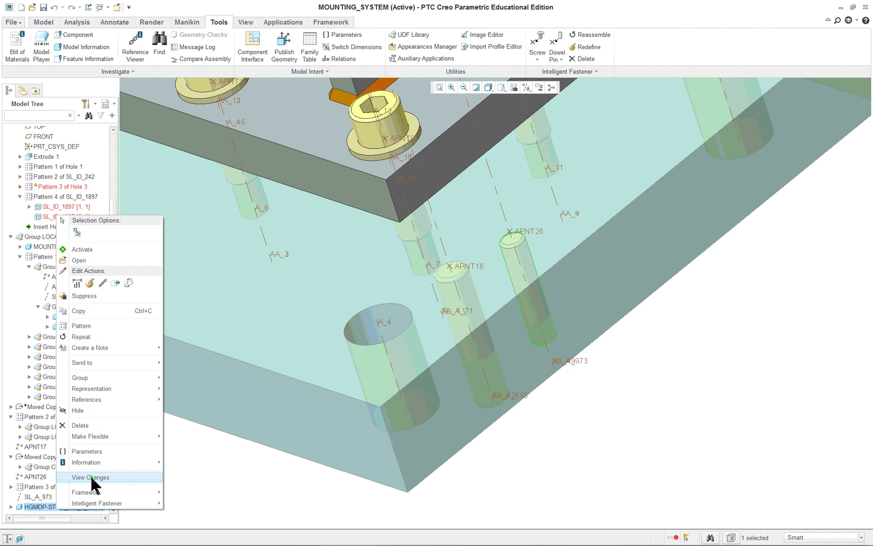
pyautogui.click(93, 425)
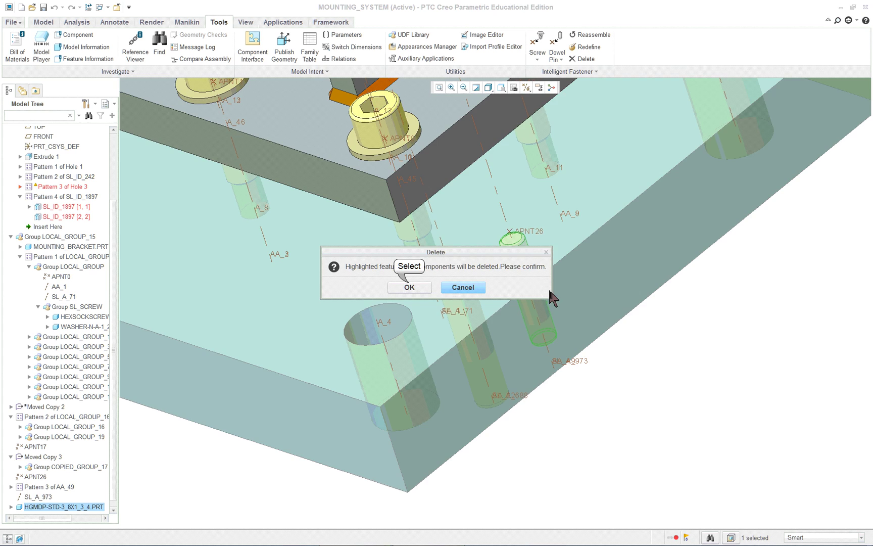
pyautogui.click(409, 287)
# - Select the SL_ID_1897 [1, 1] and [2, 2] dowel hole instances in the Model Tree
pyautogui.scroll(-2, 702, 380)
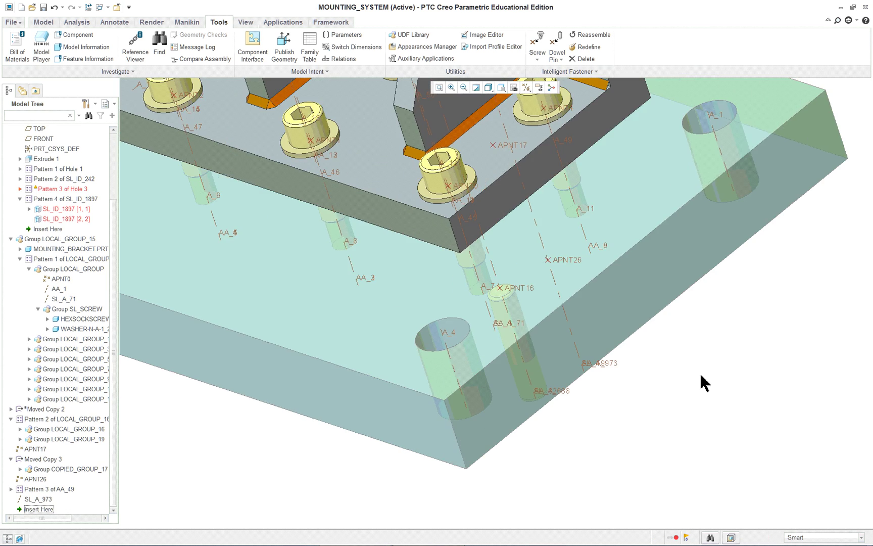
pyautogui.scroll(2, 234, 393)
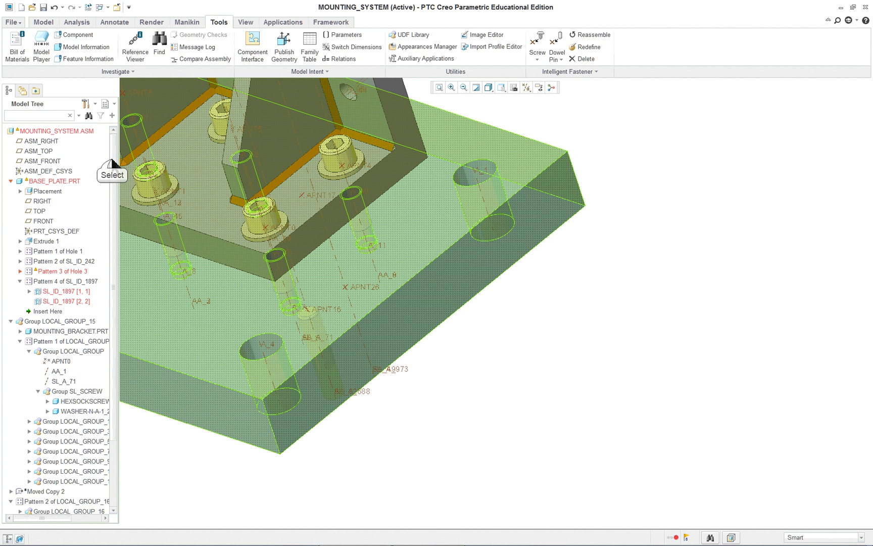
pyautogui.scroll(3, 111, 168)
pyautogui.click(63, 291)
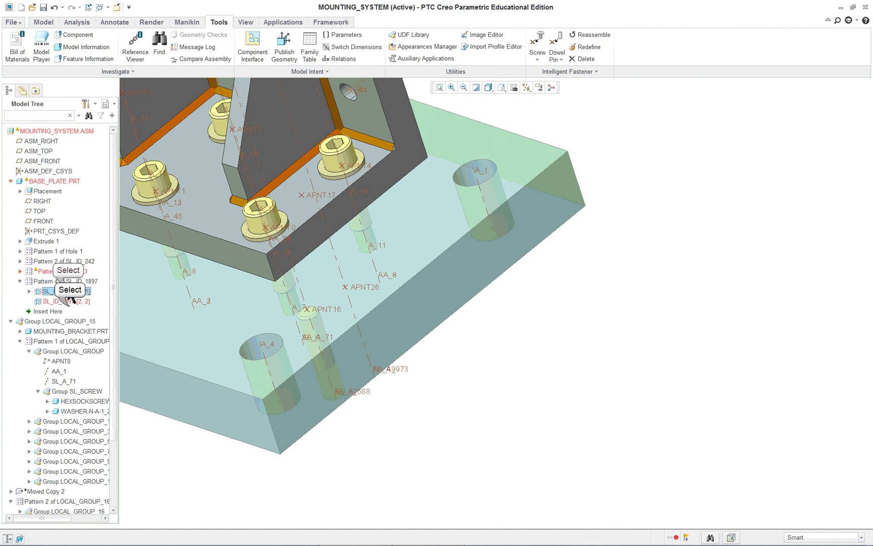
pyautogui.click(94, 301)
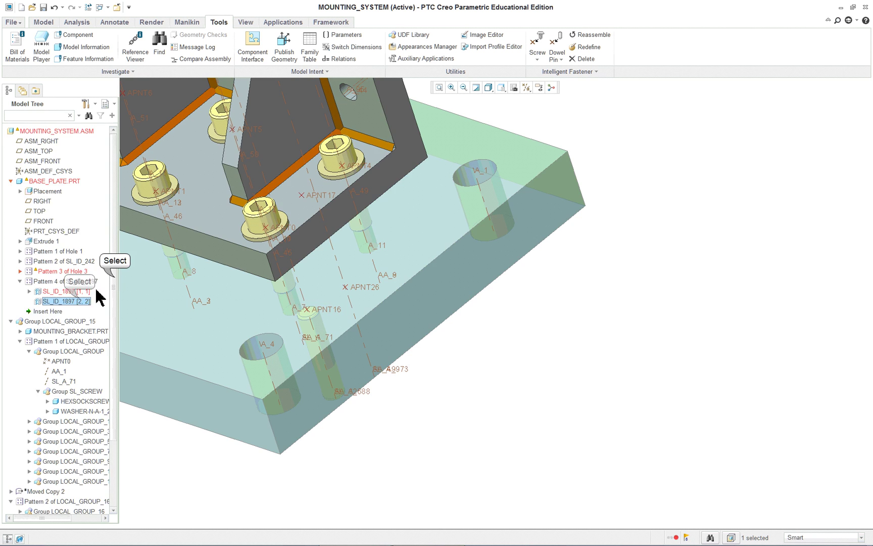
# - Zoom onto the plate corner, clear the selection and hide the Model Tree
pyautogui.scroll(-1, 114, 283)
pyautogui.scroll(-2, 114, 282)
pyautogui.scroll(-3, 477, 469)
pyautogui.moveTo(477, 470)
pyautogui.mouseDown(button='middle')
pyautogui.moveTo(454, 483)
pyautogui.moveTo(478, 442)
pyautogui.moveTo(452, 474)
pyautogui.moveTo(467, 481)
pyautogui.mouseUp(button='middle')
pyautogui.scroll(3, 452, 473)
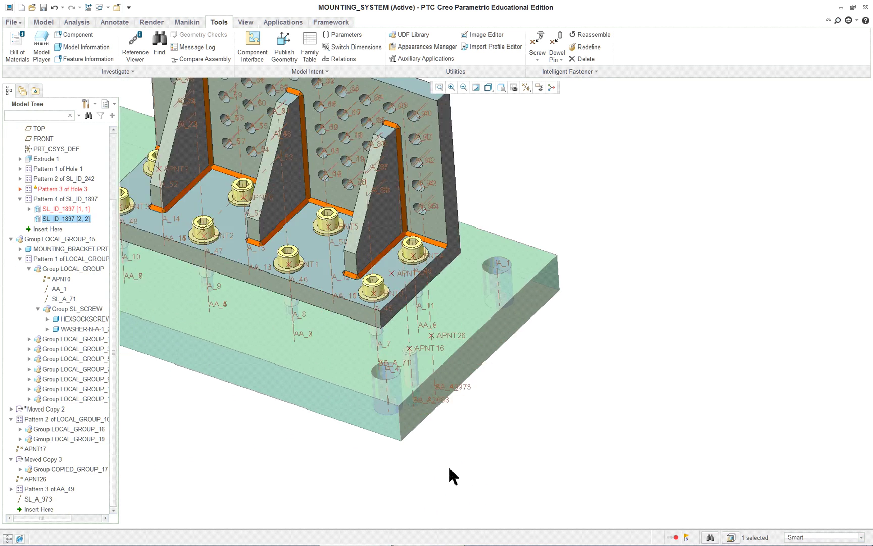
pyautogui.scroll(2, 377, 409)
pyautogui.scroll(1, 374, 404)
pyautogui.click(778, 134)
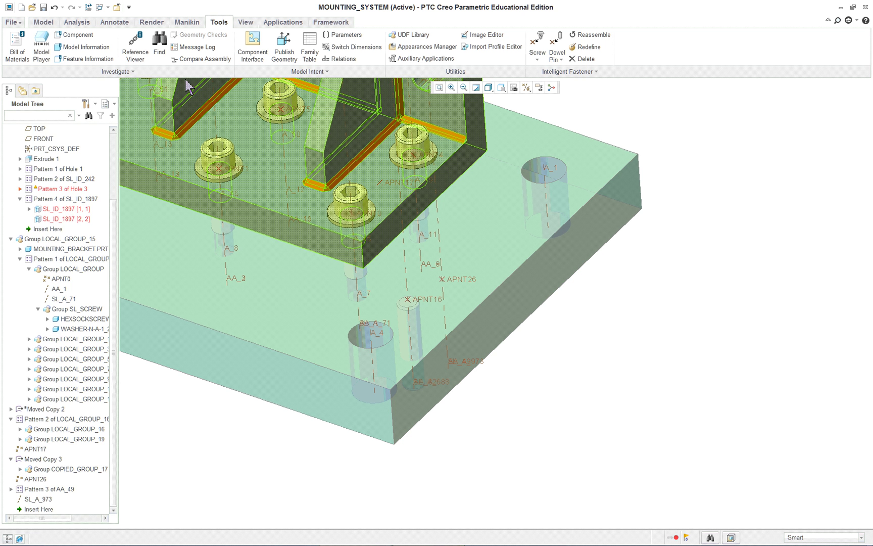
pyautogui.click(8, 537)
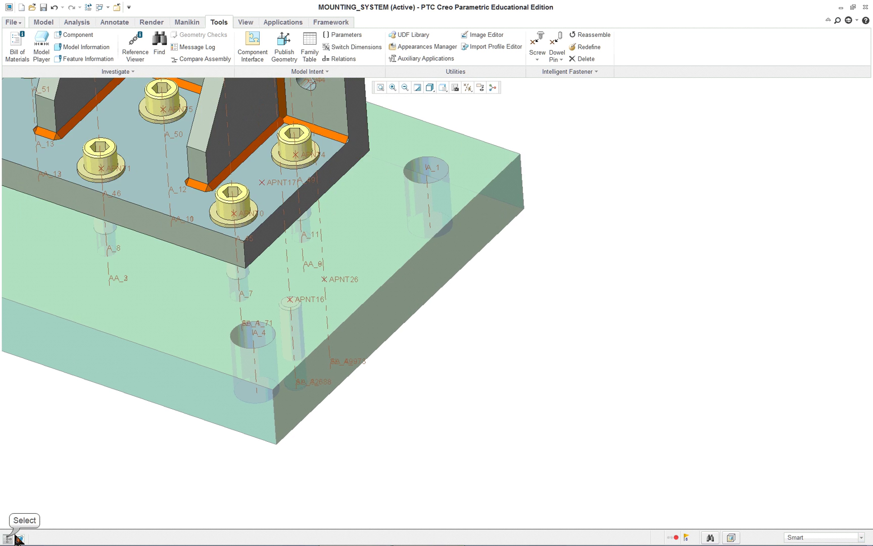
pyautogui.scroll(1, 268, 315)
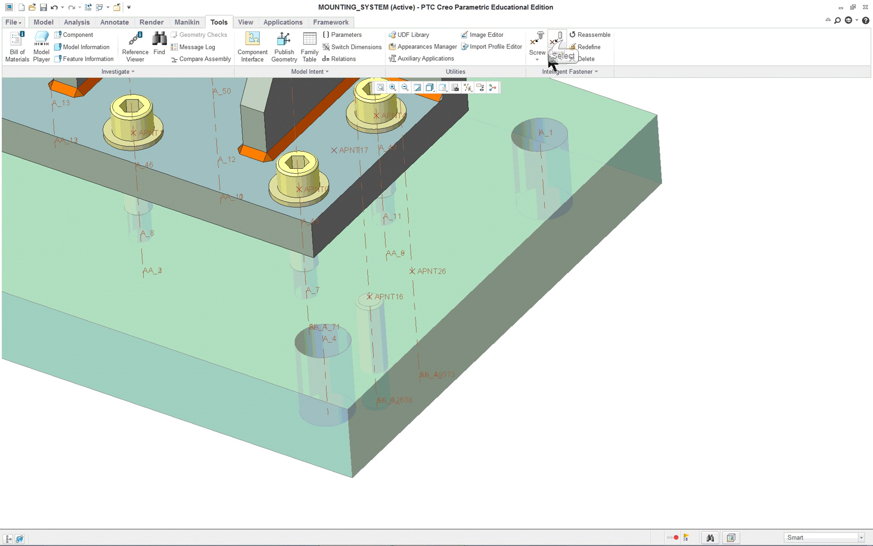
# - Insert a Dowel Pin at datum point APNT26 seated on the base plate surface
pyautogui.click(558, 63)
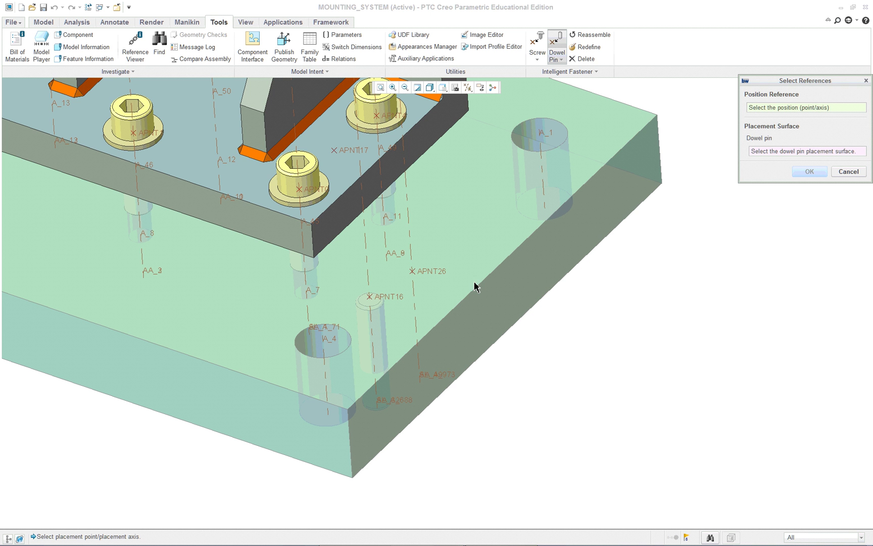
pyautogui.click(415, 271)
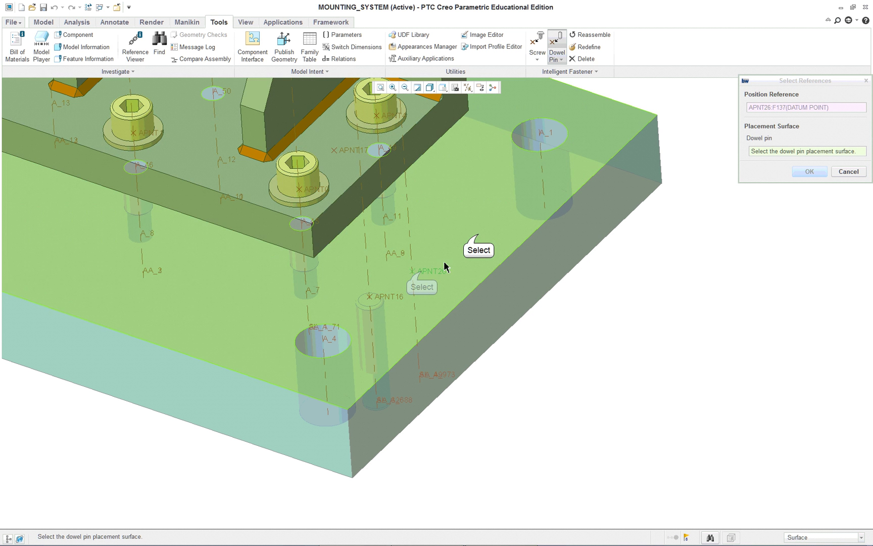
pyautogui.click(479, 238)
pyautogui.click(809, 171)
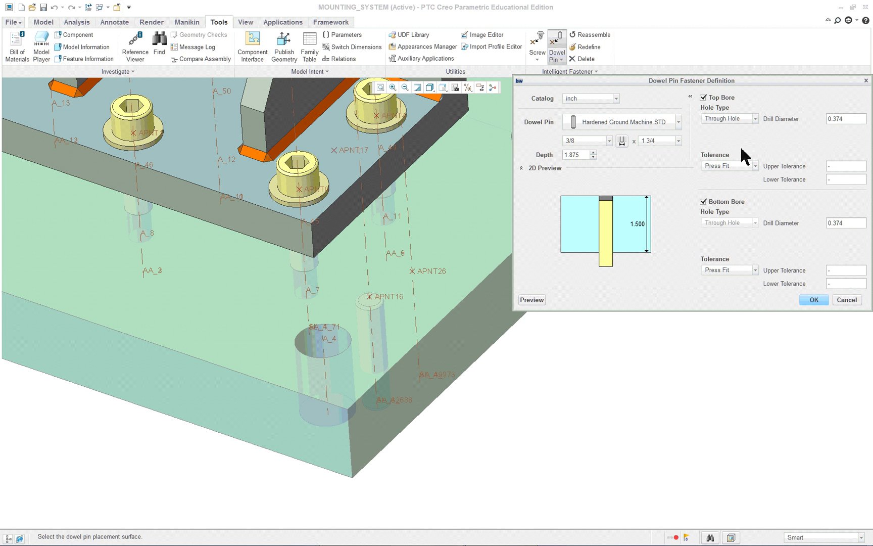
# - Keep both bores at Press Fit and adjust the insertion depth to about 1.688
pyautogui.click(703, 202)
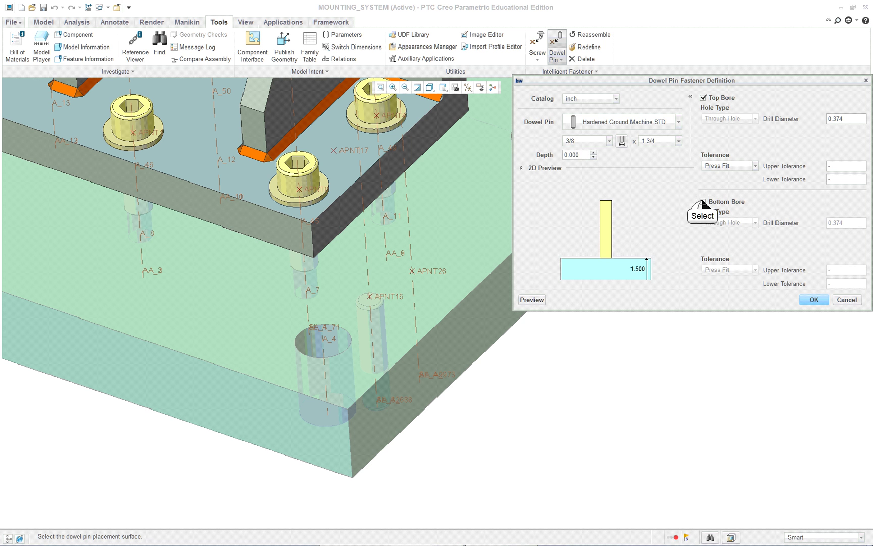
pyautogui.click(702, 201)
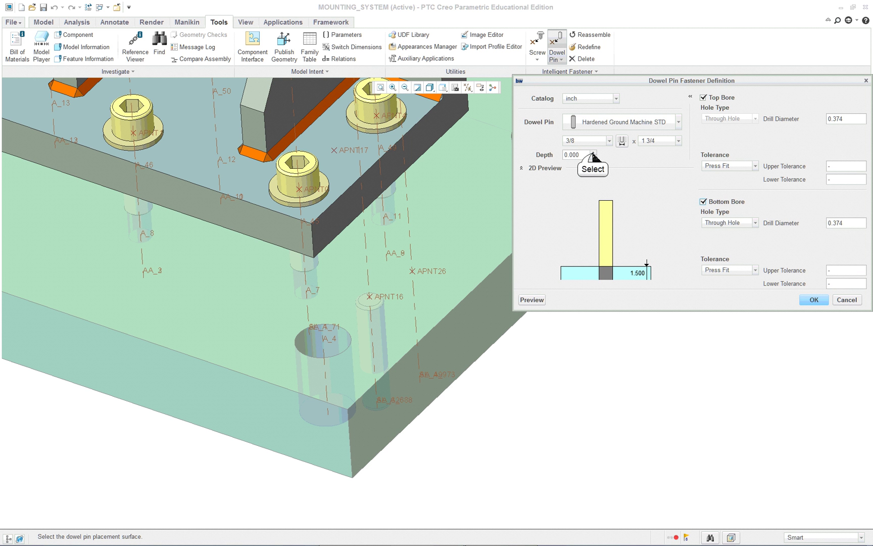
pyautogui.click(593, 155)
pyautogui.moveTo(593, 155); pyautogui.dragTo(617, 175)
pyautogui.click(594, 155)
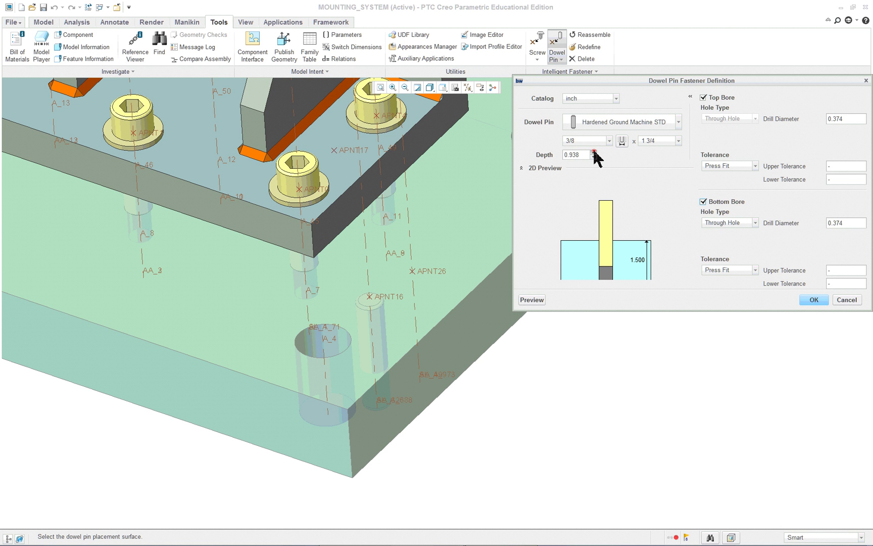
pyautogui.moveTo(595, 153); pyautogui.dragTo(596, 153)
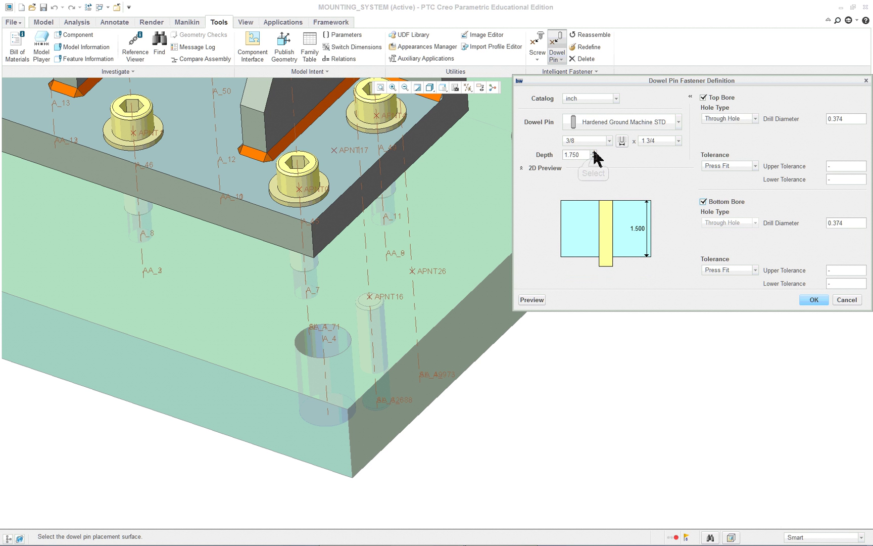
pyautogui.click(593, 157)
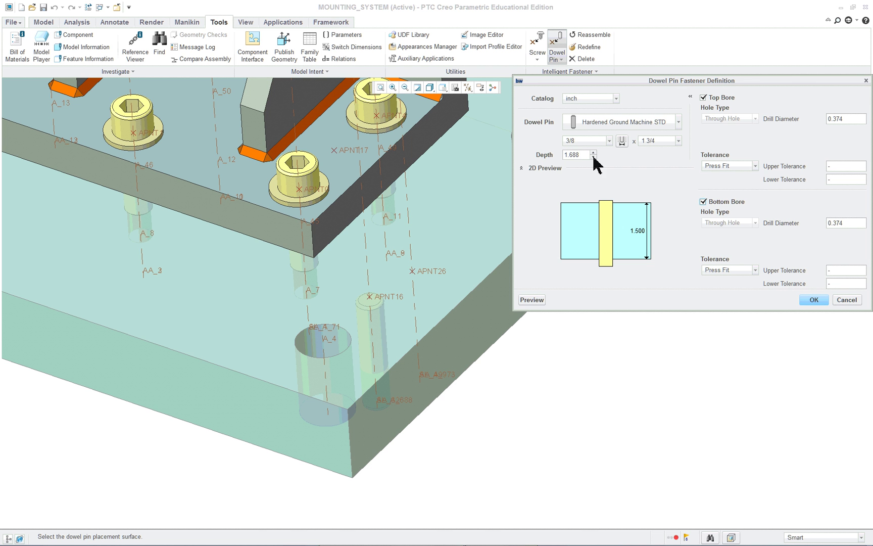
pyautogui.click(755, 166)
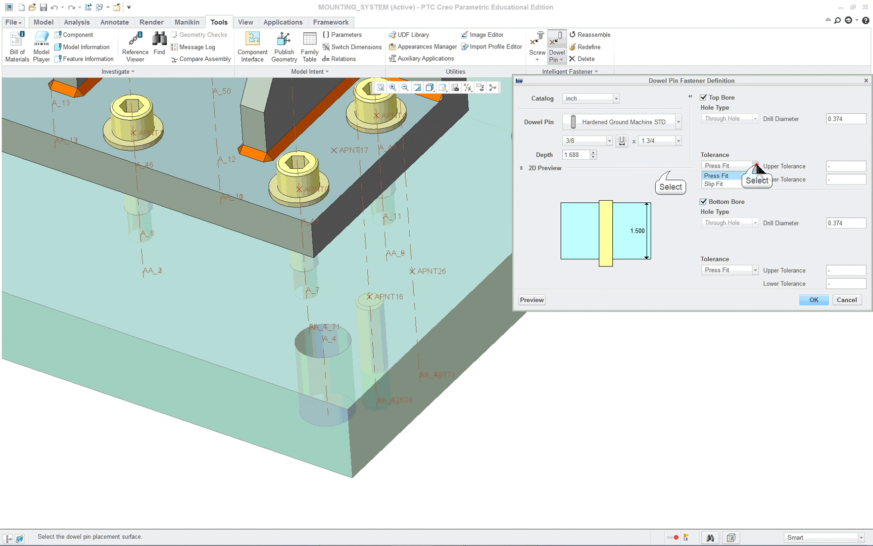
pyautogui.click(680, 167)
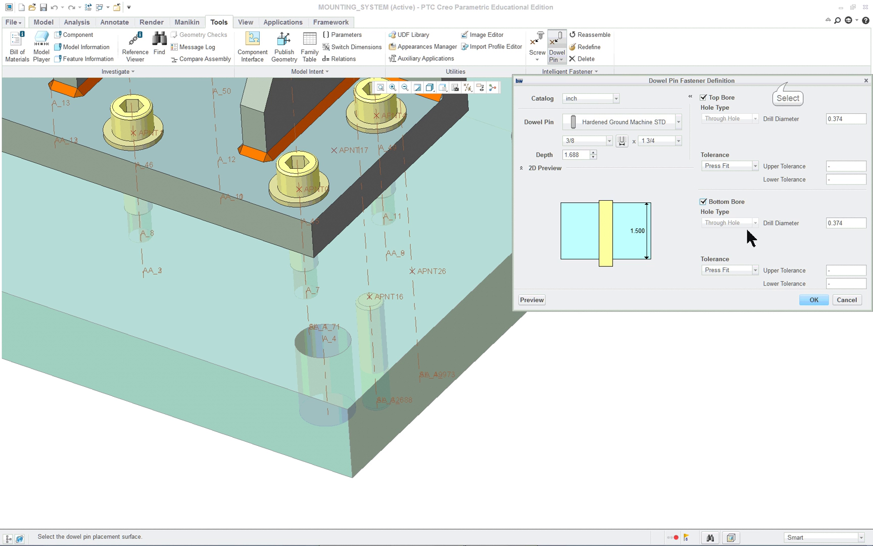
# - Set the pin length to 2 and depth to 1.875, preview, and create the pin
pyautogui.moveTo(786, 83); pyautogui.dragTo(756, 167)
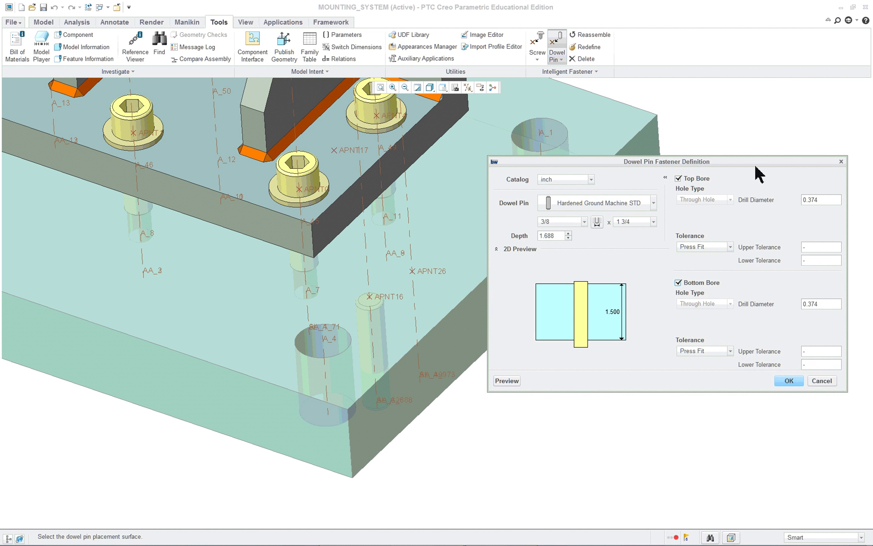
pyautogui.moveTo(488, 334); pyautogui.dragTo(380, 354, button='middle')
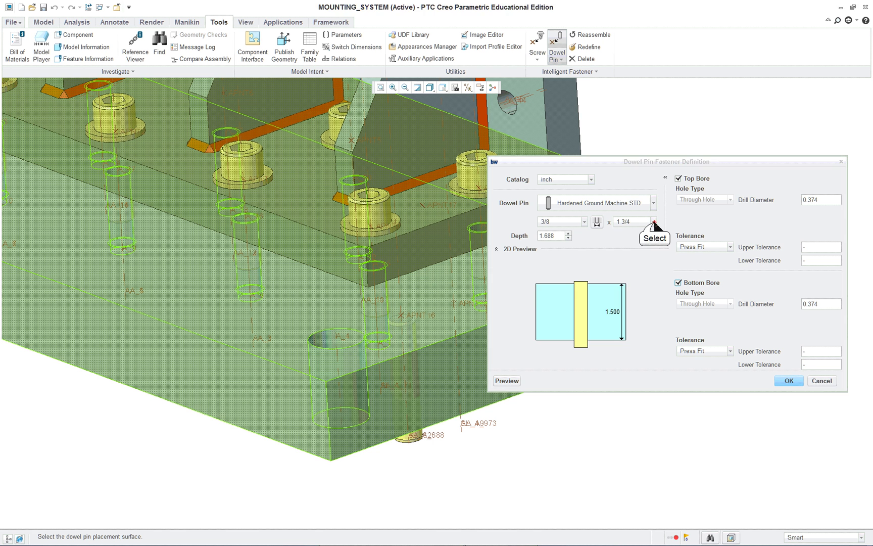
pyautogui.click(654, 222)
pyautogui.click(628, 281)
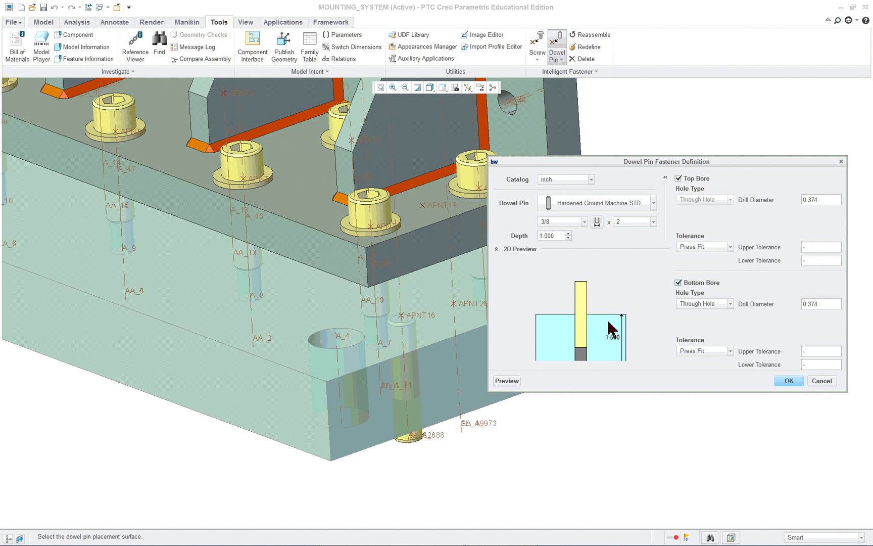
pyautogui.doubleClick(569, 234)
pyautogui.click(568, 233)
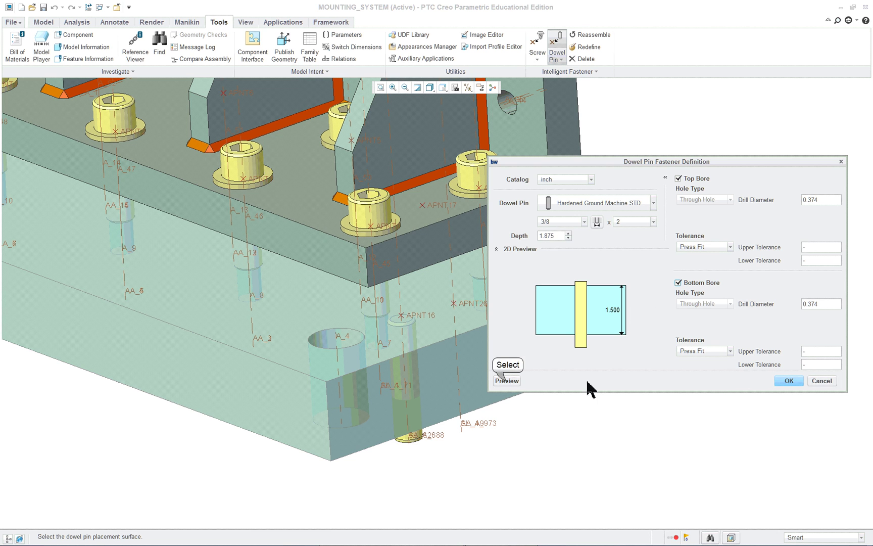
pyautogui.click(508, 381)
pyautogui.scroll(5, 468, 323)
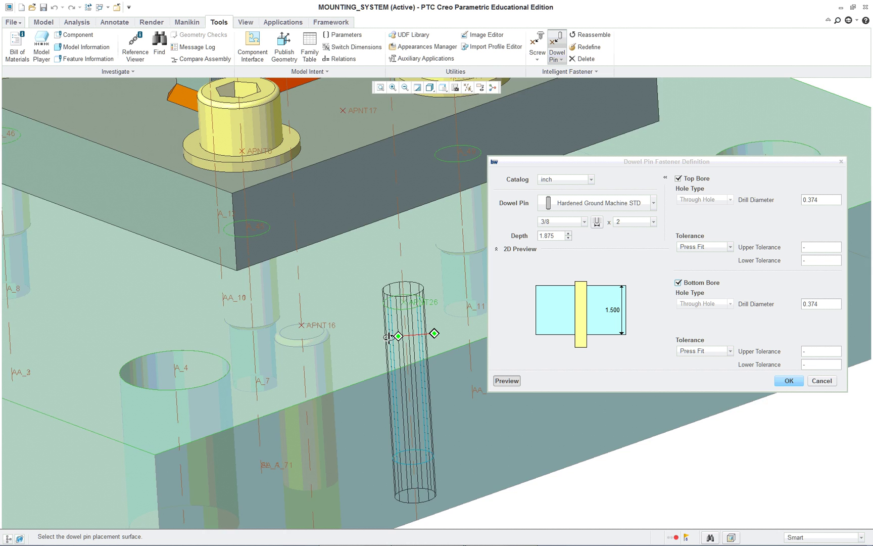
pyautogui.moveTo(432, 331); pyautogui.dragTo(367, 360, button='middle')
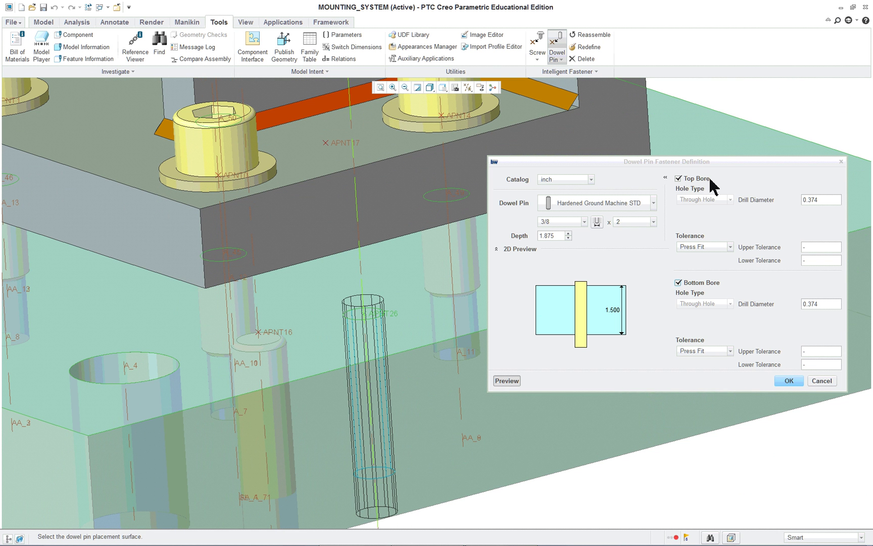
pyautogui.click(789, 380)
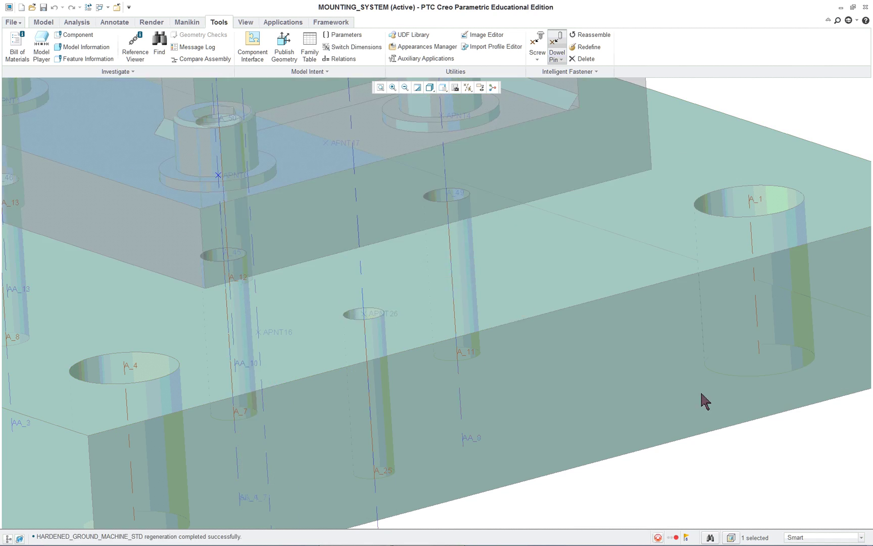
# - Show the Model Tree, expand the new HGMDP-STD-3_8X2.PRT entry and select it
pyautogui.scroll(-5, 600, 464)
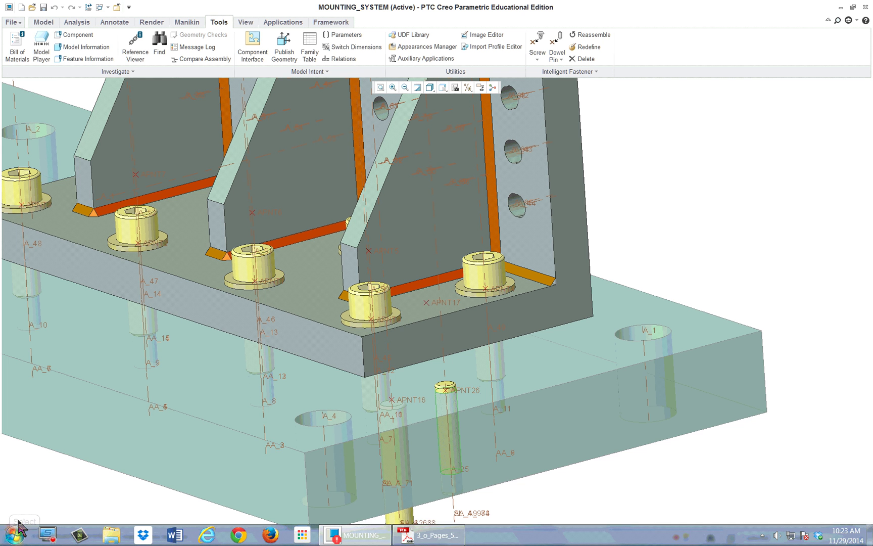
pyautogui.click(8, 538)
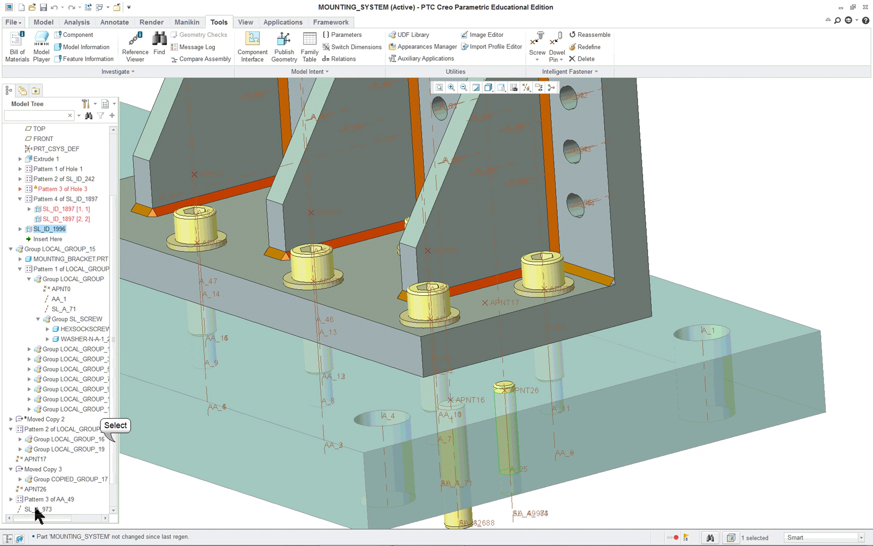
pyautogui.scroll(-1, 115, 447)
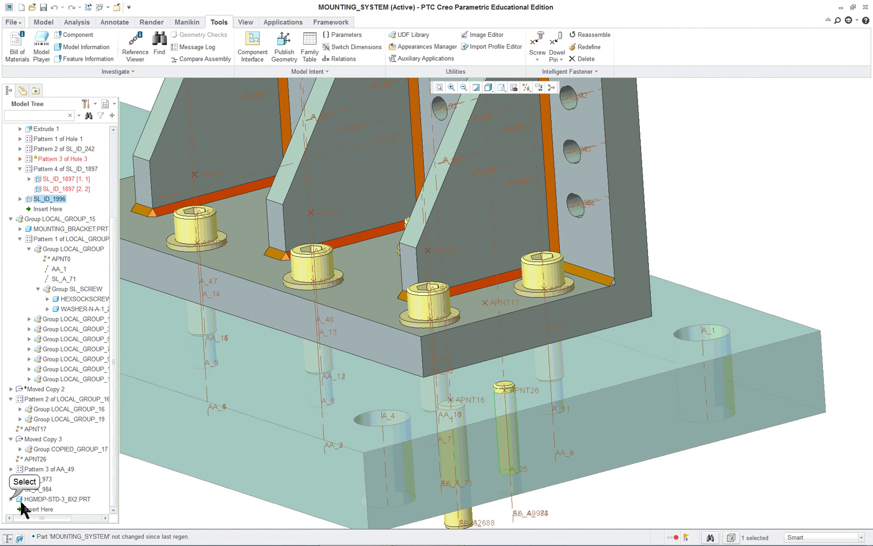
pyautogui.click(11, 499)
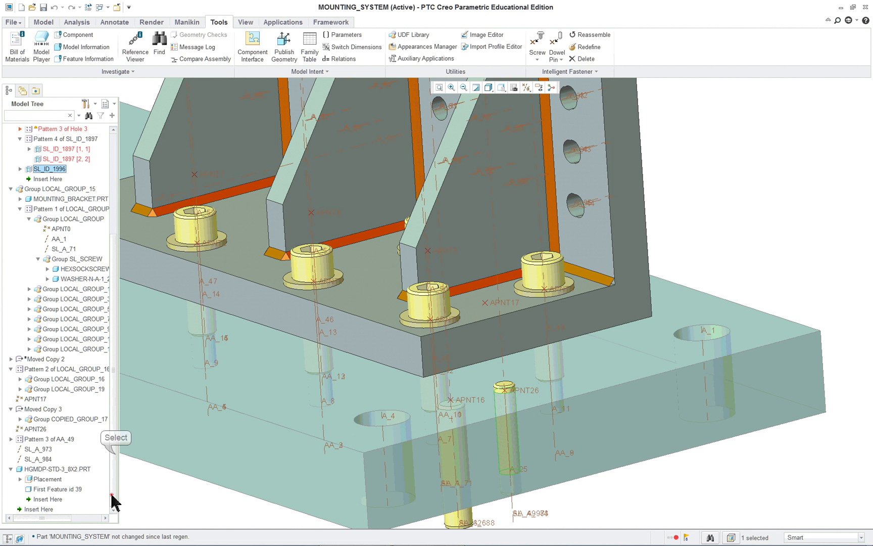
pyautogui.click(36, 470)
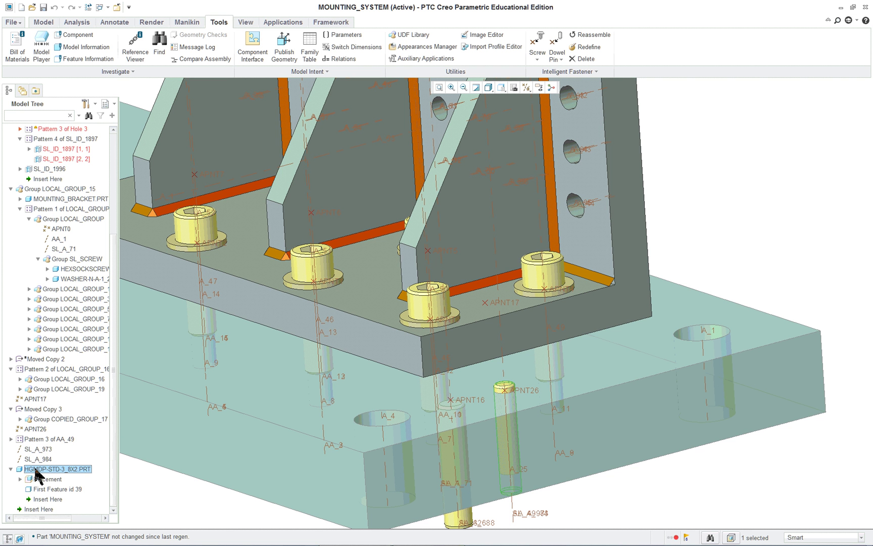
pyautogui.click(46, 439)
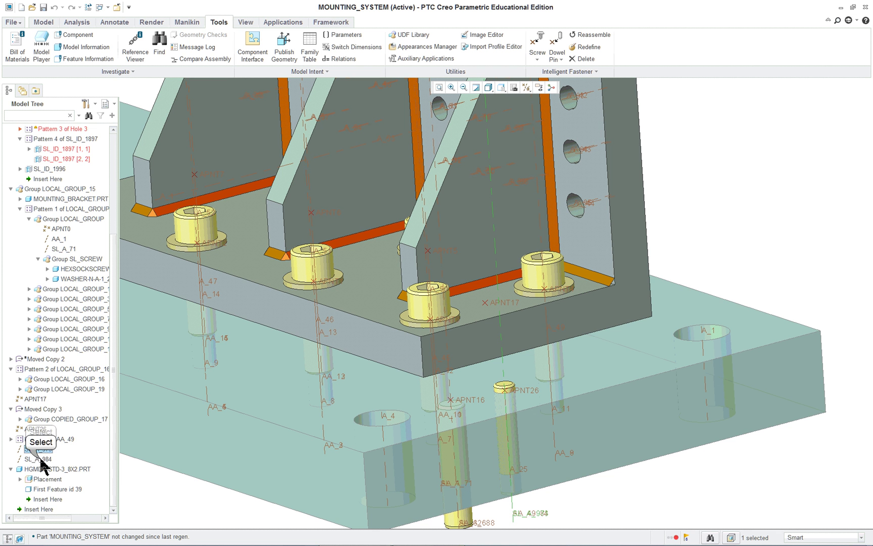
pyautogui.click(41, 458)
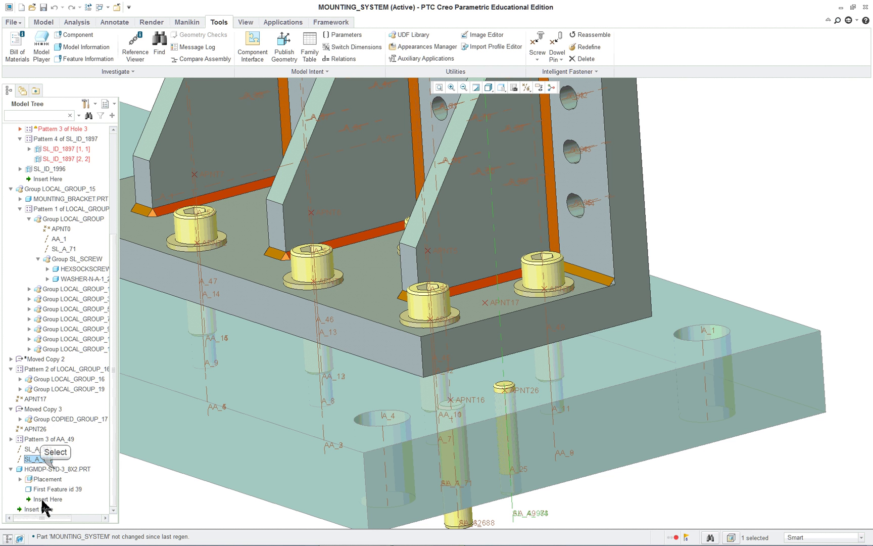
pyautogui.click(54, 469)
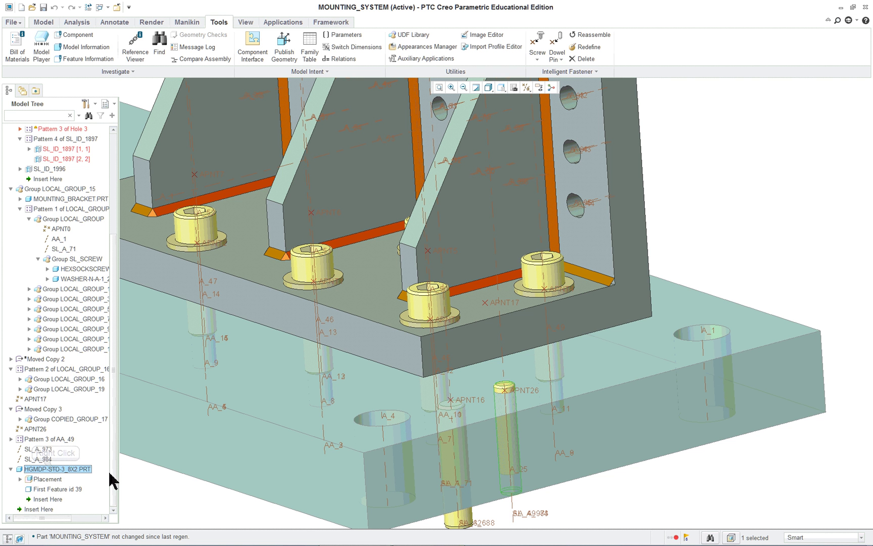
pyautogui.rightClick(57, 474)
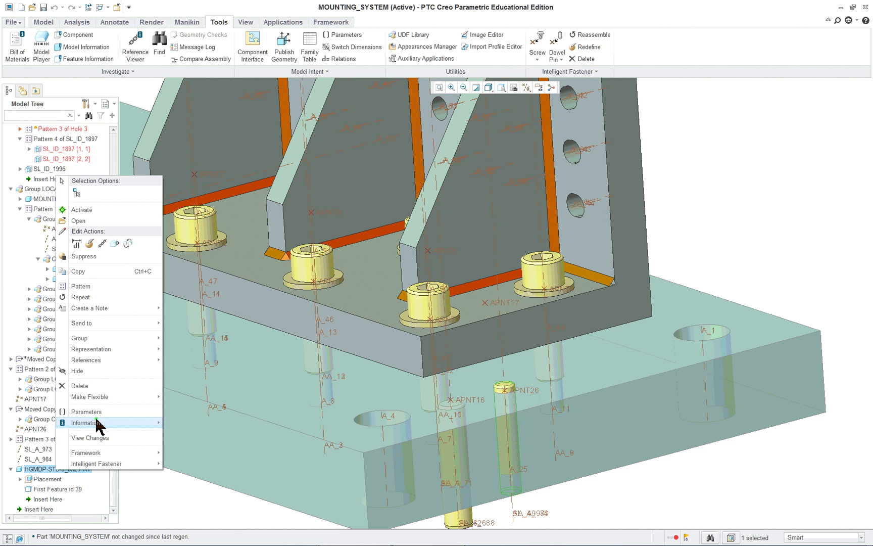
pyautogui.moveTo(93, 353)
pyautogui.click(83, 286)
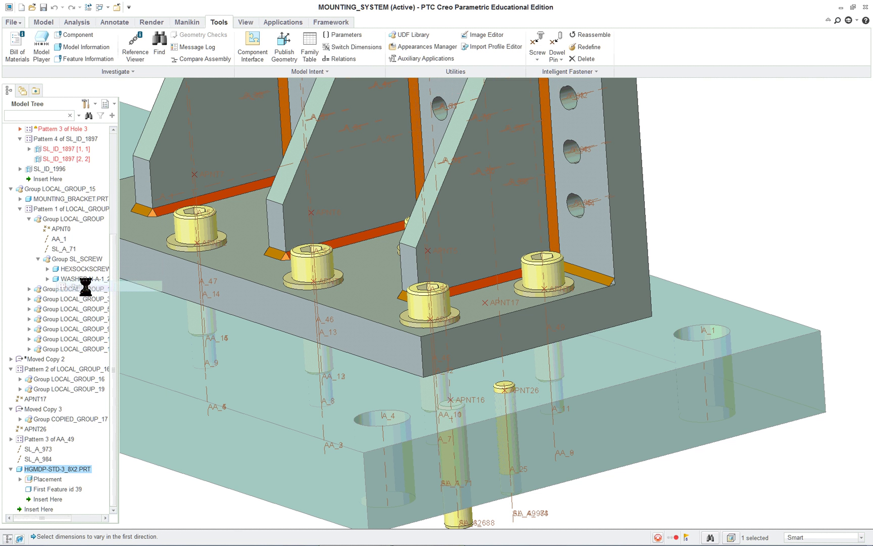
pyautogui.click(27, 45)
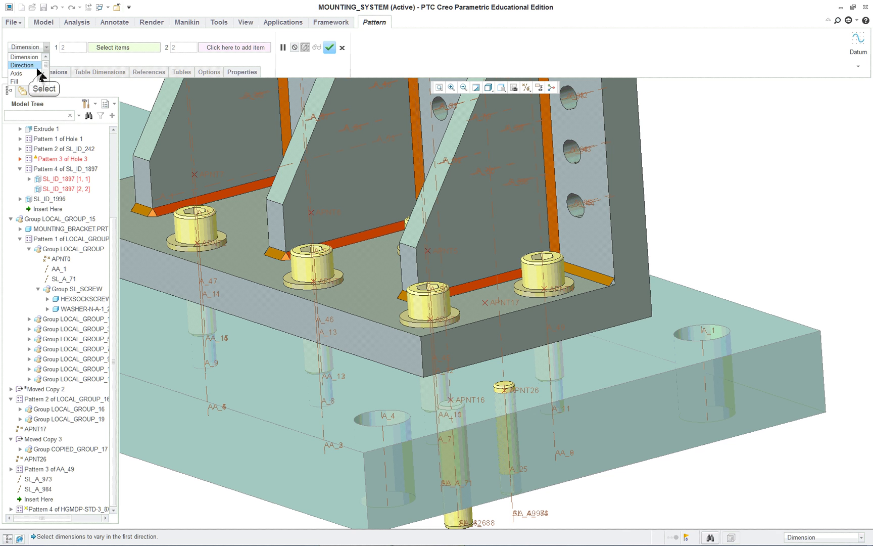
pyautogui.click(44, 77)
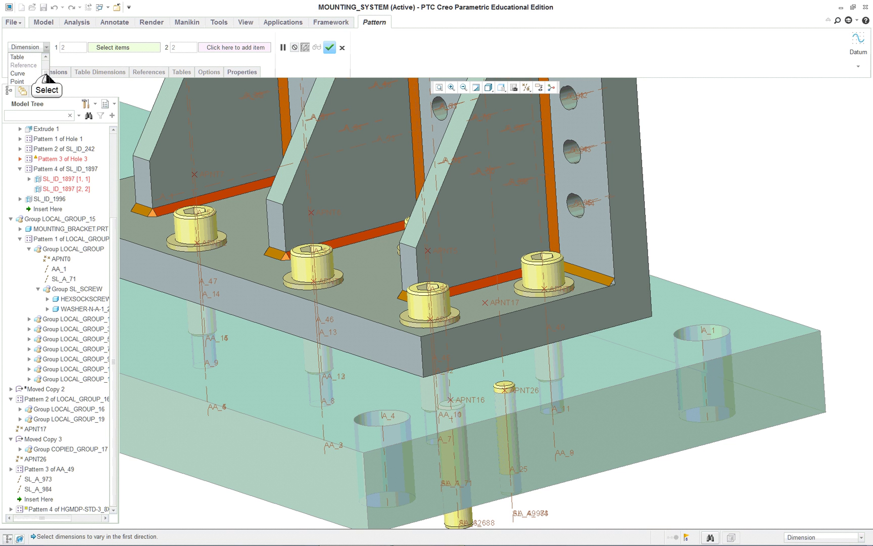
pyautogui.scroll(2, 45, 74)
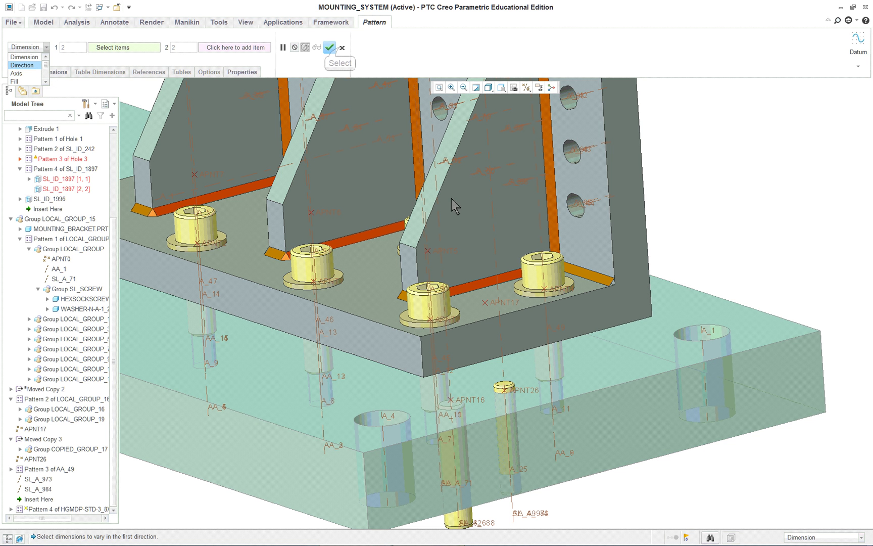
pyautogui.click(410, 223)
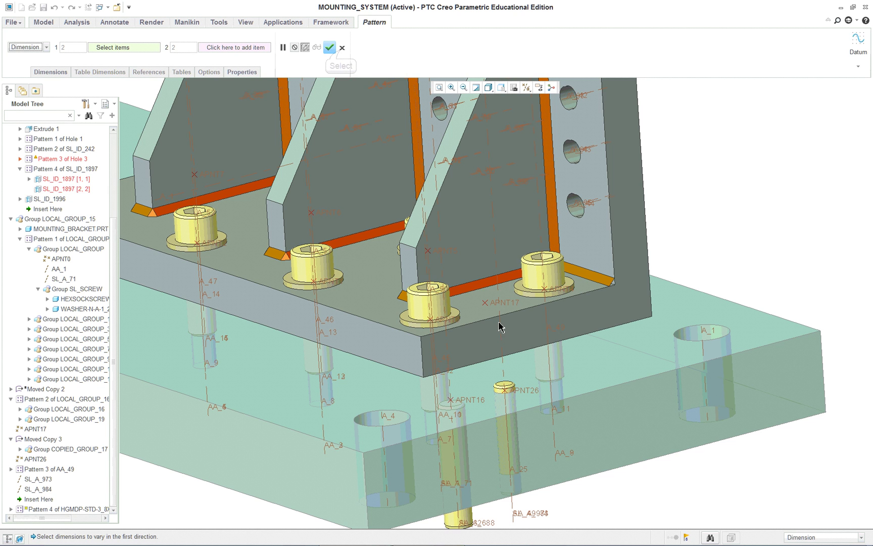
pyautogui.click(342, 48)
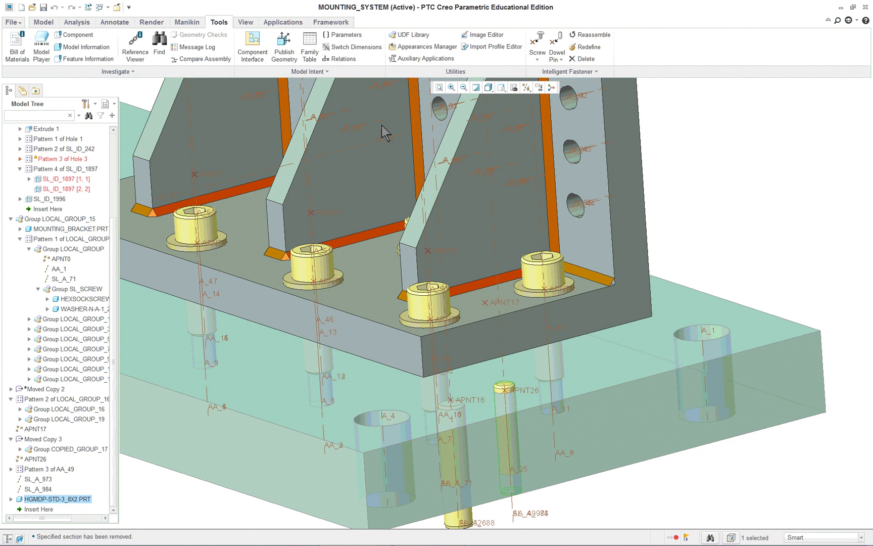
# - Group Pattern 3 of AA_49, axes SL_A_973 and SL_A_984, and the HGMDP-STD-3_8X2 pin as LOCAL_GROUP_17
pyautogui.scroll(4, 457, 354)
pyautogui.scroll(2, 452, 437)
pyautogui.scroll(-5, 477, 429)
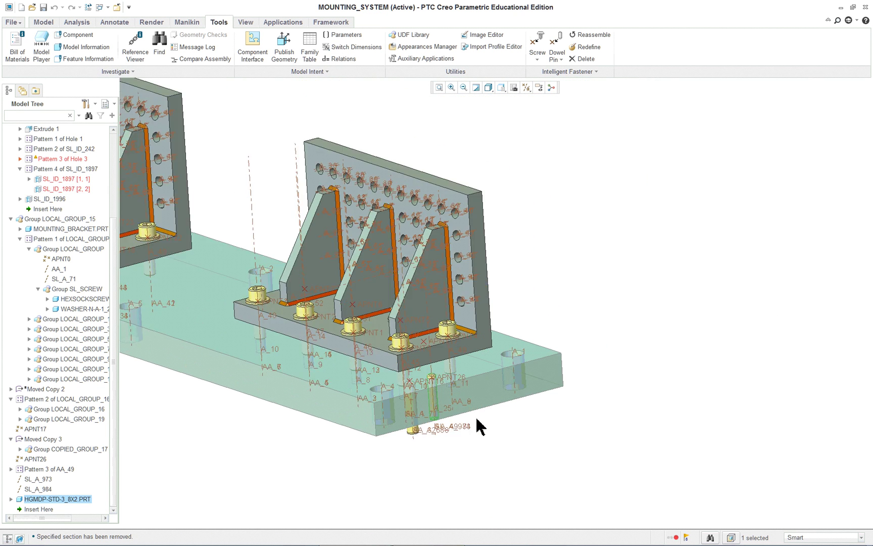
pyautogui.scroll(-2, 487, 454)
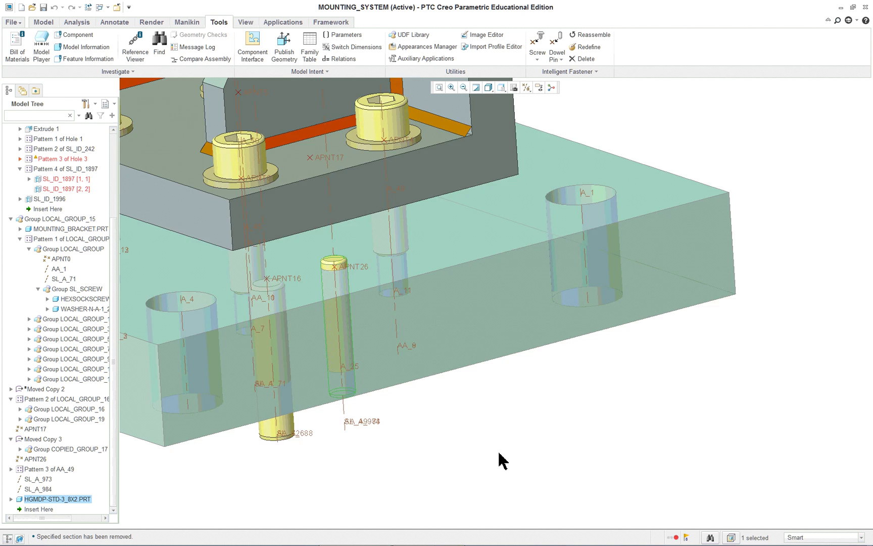
pyautogui.scroll(1, 500, 455)
pyautogui.scroll(3, 505, 457)
pyautogui.scroll(-2, 465, 486)
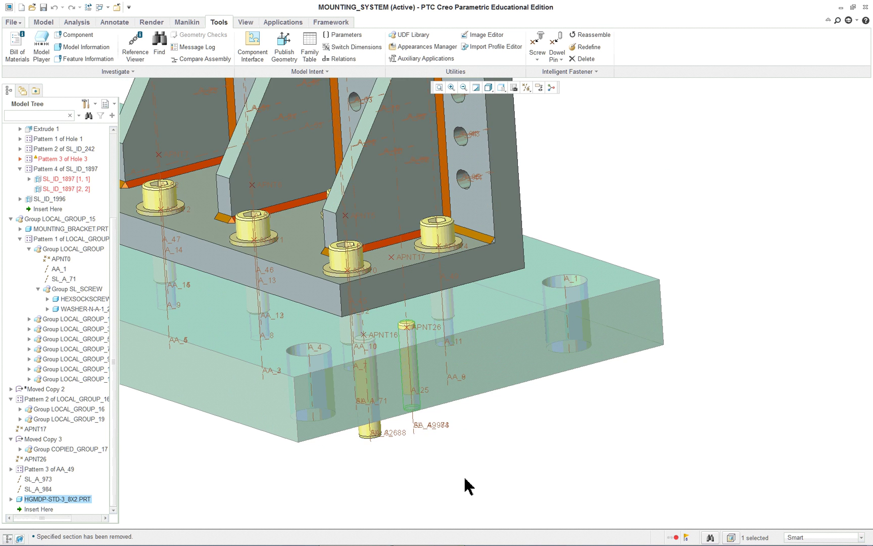
pyautogui.scroll(4, 469, 469)
pyautogui.scroll(2, 251, 421)
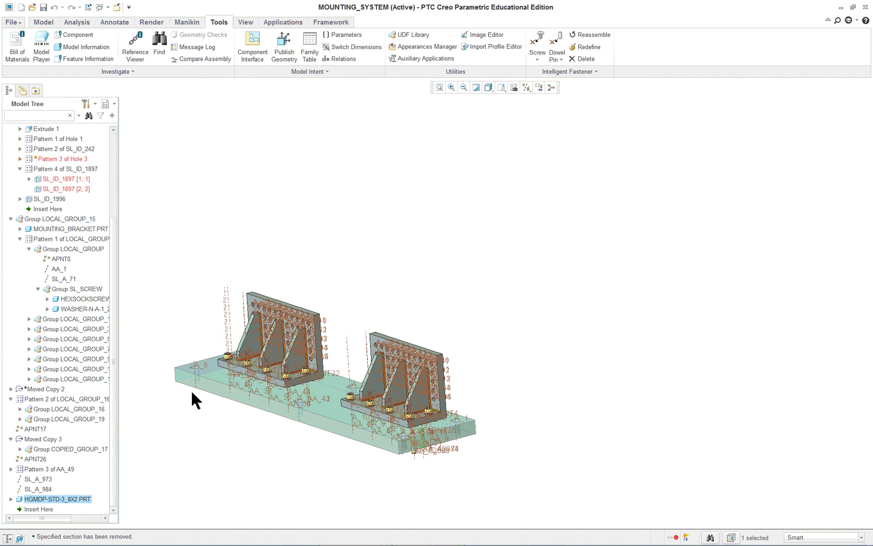
pyautogui.moveTo(192, 392)
pyautogui.mouseDown(button='middle')
pyautogui.moveTo(227, 413)
pyautogui.moveTo(197, 408)
pyautogui.mouseUp(button='middle')
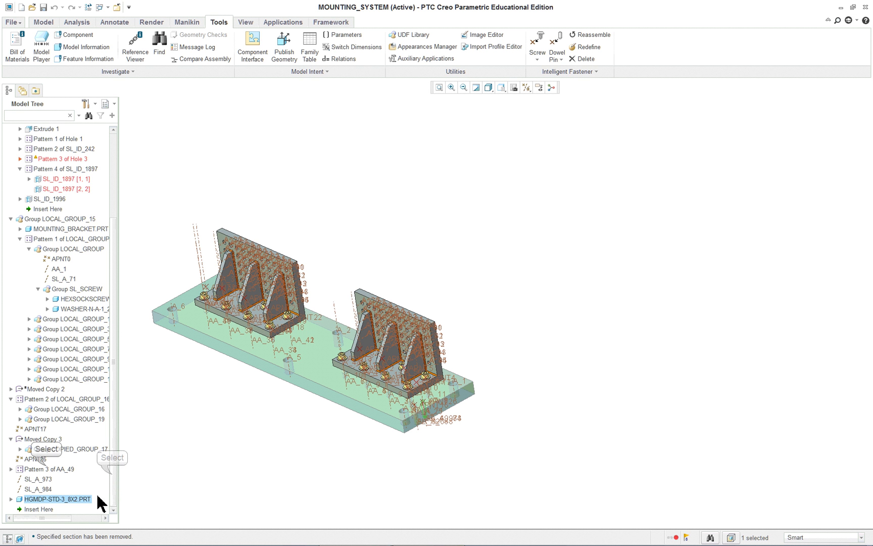
pyautogui.click(48, 469)
pyautogui.keyDown('shift'); pyautogui.click(41, 499); pyautogui.keyUp('shift')
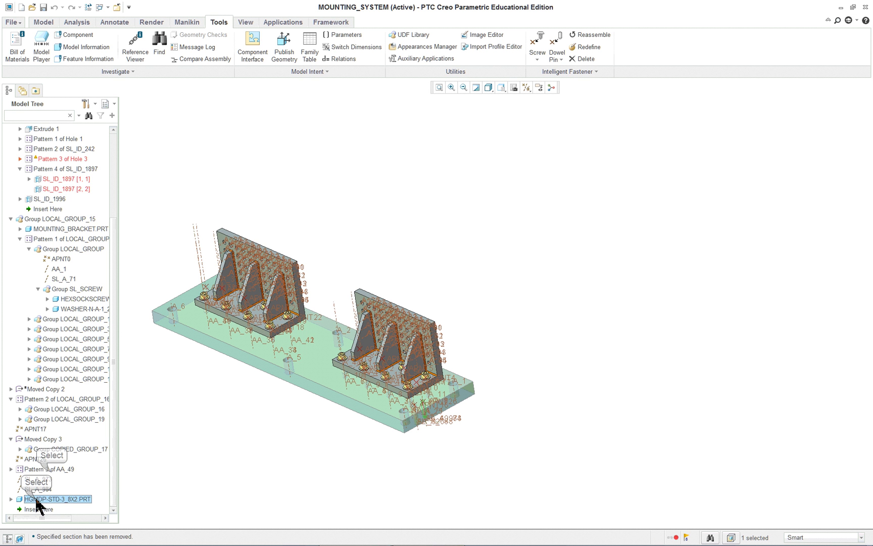
pyautogui.rightClick(37, 479)
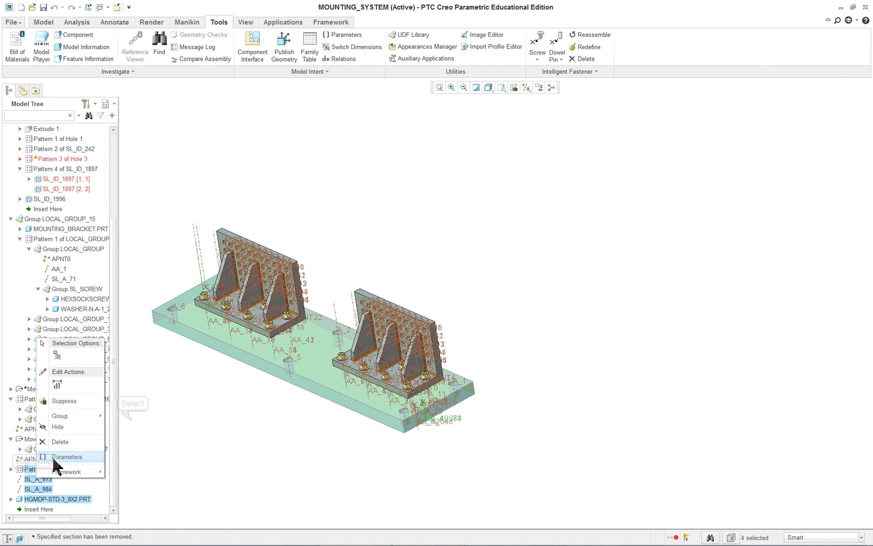
pyautogui.moveTo(71, 416)
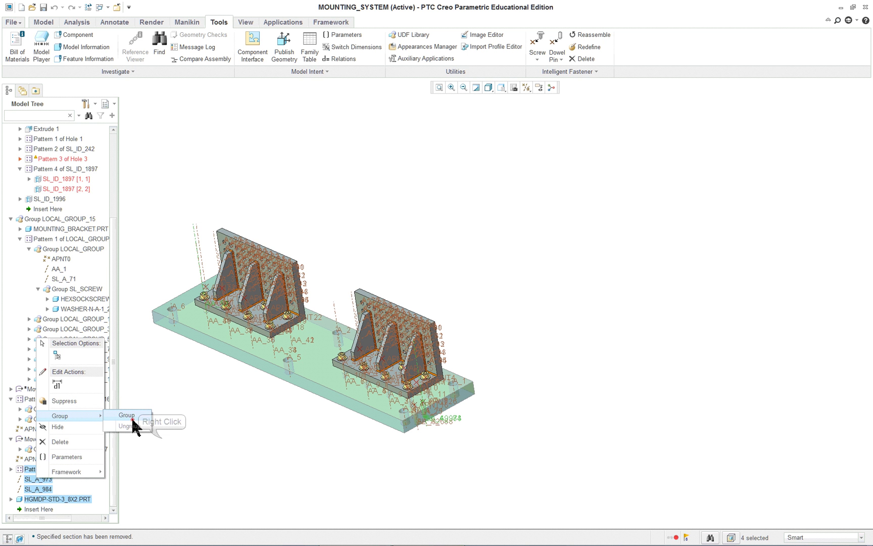
pyautogui.click(133, 419)
pyautogui.rightClick(162, 446)
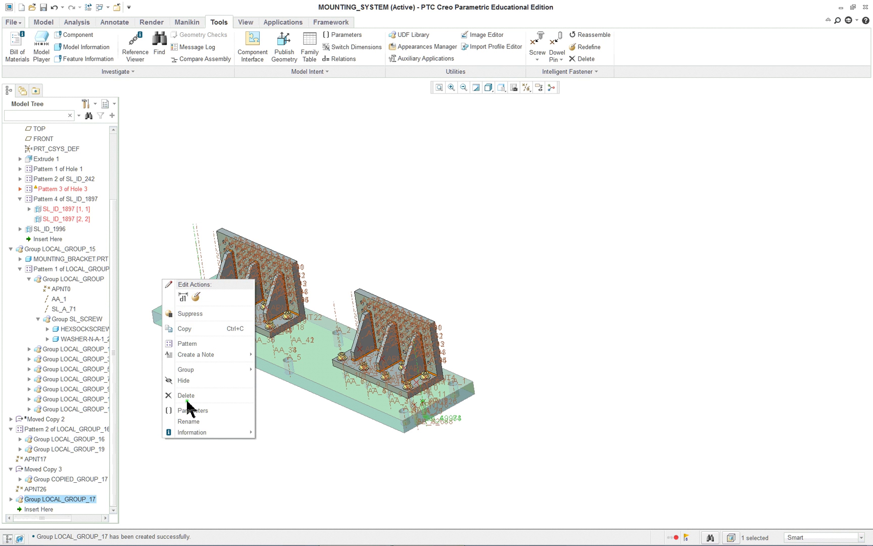
# - Start a pattern of Group LOCAL_GROUP_17 and review the available pattern types
pyautogui.click(201, 349)
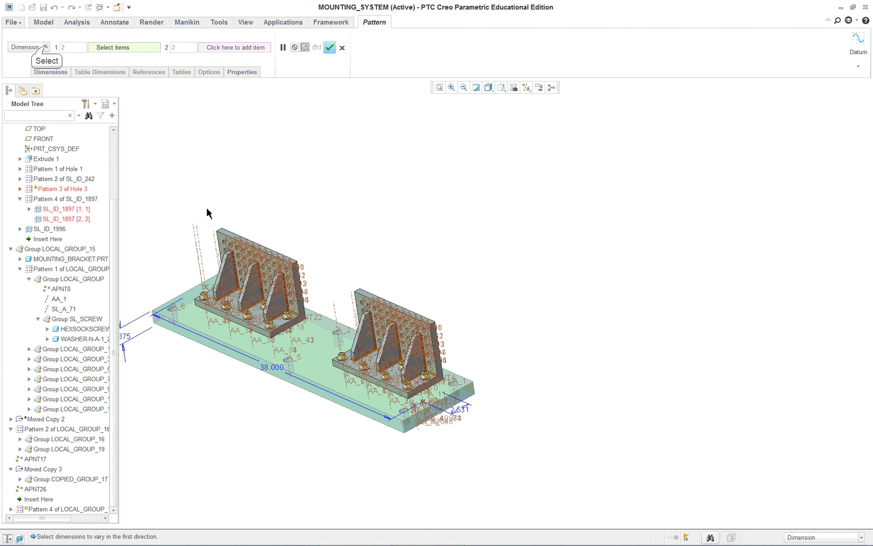
pyautogui.click(46, 47)
pyautogui.doubleClick(45, 71)
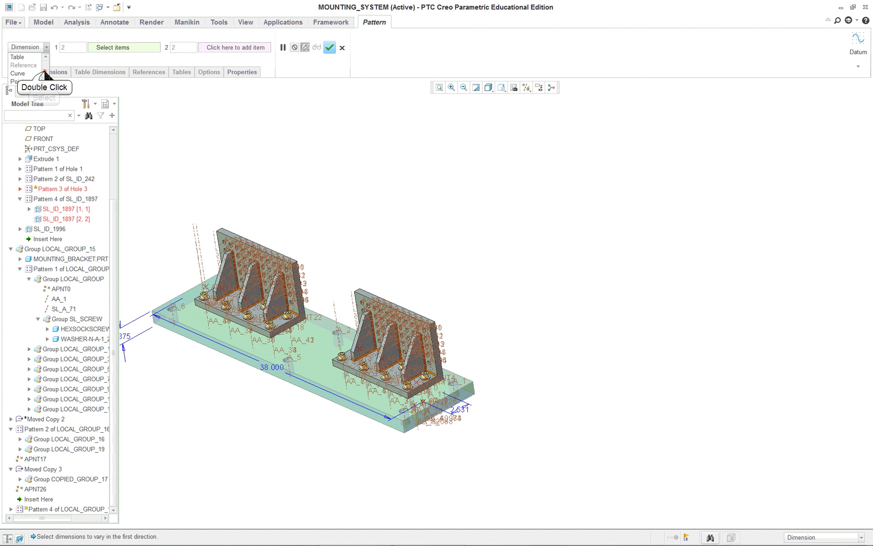
pyautogui.click(310, 173)
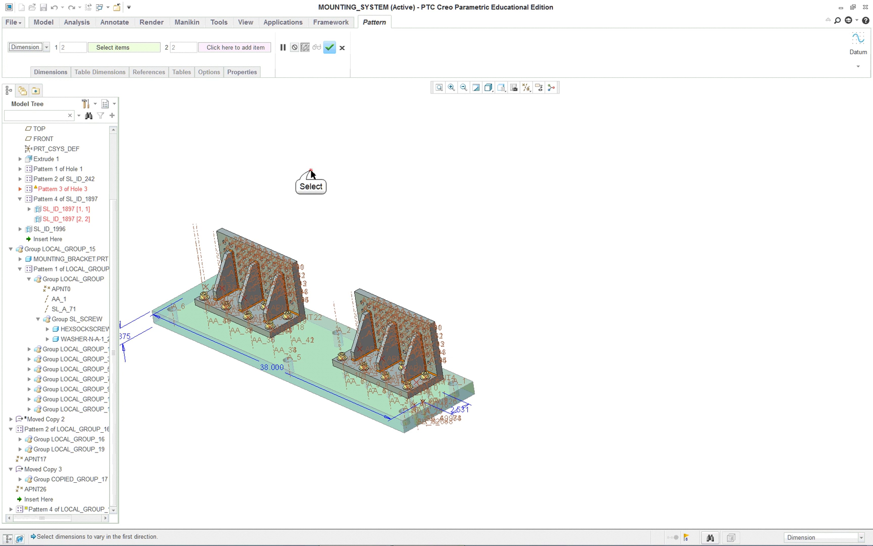
# - Widen the Model Tree and show the pattern's Dimensions panel, with 2 members per direction
pyautogui.scroll(3, 543, 331)
pyautogui.moveTo(541, 412)
pyautogui.mouseDown(button='middle')
pyautogui.moveTo(598, 368)
pyautogui.moveTo(650, 390)
pyautogui.moveTo(627, 377)
pyautogui.moveTo(558, 399)
pyautogui.moveTo(556, 422)
pyautogui.moveTo(565, 326)
pyautogui.mouseUp(button='middle')
pyautogui.scroll(-5, 495, 380)
pyautogui.scroll(-4, 452, 305)
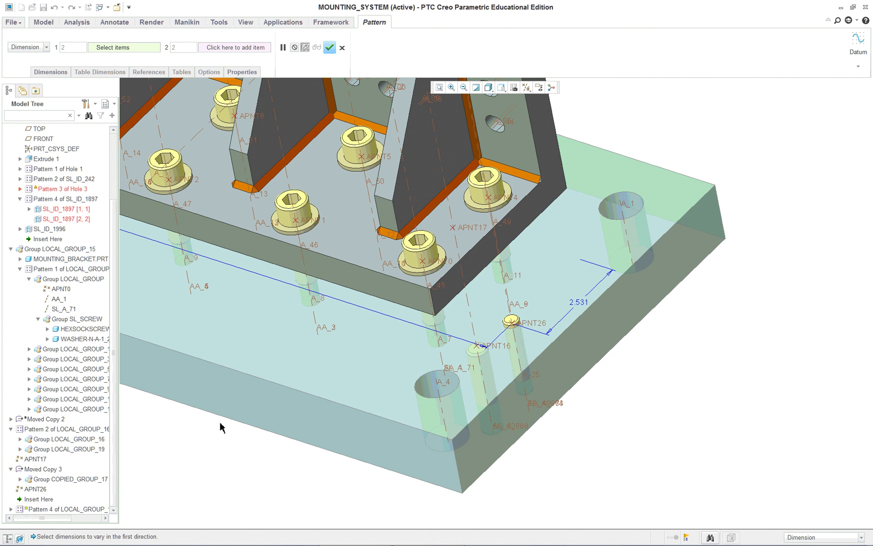
pyautogui.scroll(3, 684, 408)
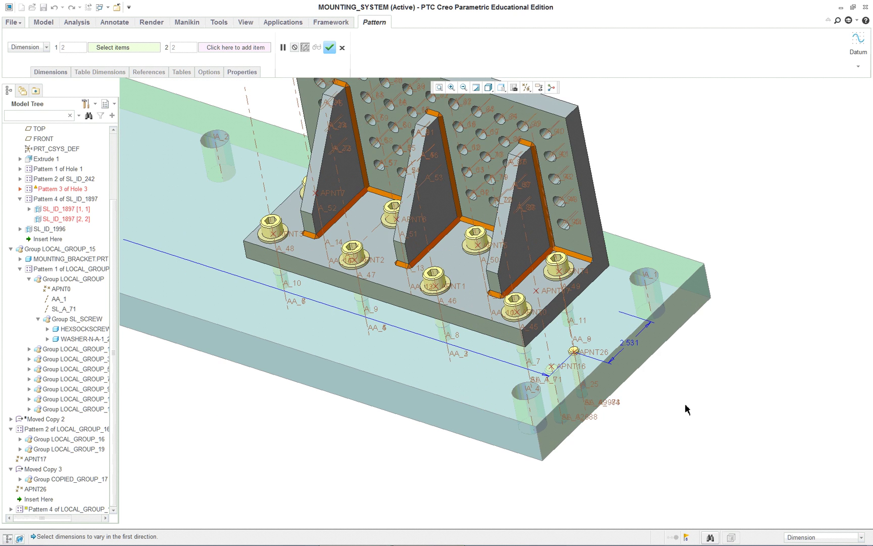
pyautogui.scroll(3, 684, 408)
pyautogui.moveTo(552, 391)
pyautogui.mouseDown(button='middle')
pyautogui.moveTo(593, 410)
pyautogui.moveTo(611, 369)
pyautogui.moveTo(537, 367)
pyautogui.moveTo(532, 387)
pyautogui.mouseUp(button='middle')
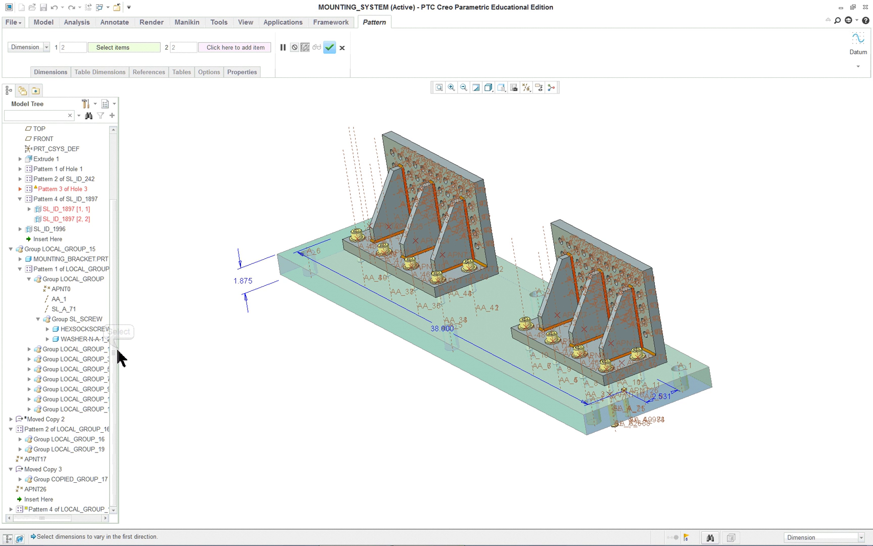
pyautogui.moveTo(120, 349); pyautogui.dragTo(150, 350)
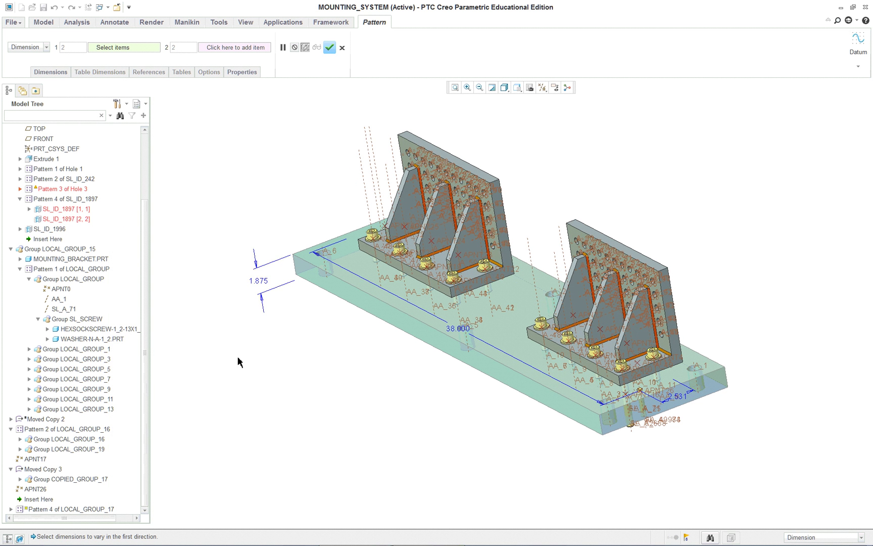
pyautogui.moveTo(807, 443)
pyautogui.mouseDown(button='middle')
pyautogui.moveTo(781, 424)
pyautogui.moveTo(808, 429)
pyautogui.mouseUp(button='middle')
pyautogui.scroll(-3, 808, 429)
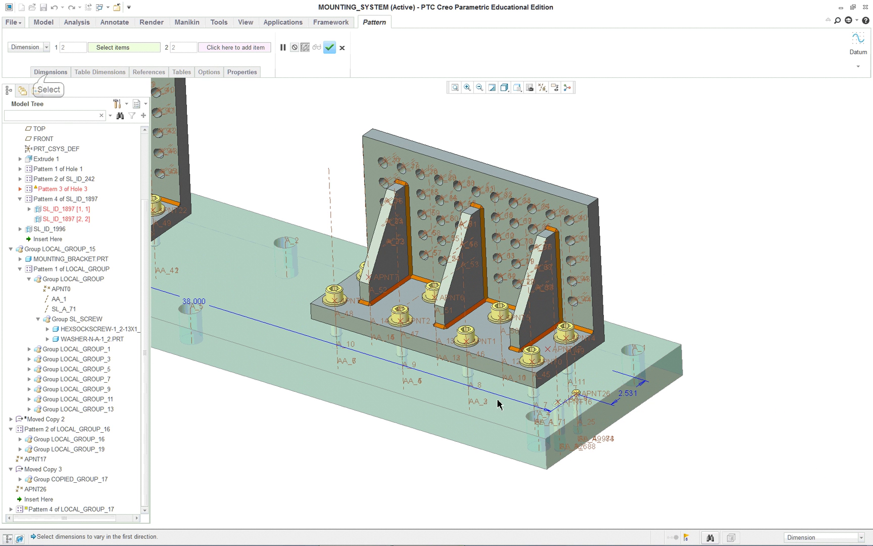
pyautogui.click(50, 72)
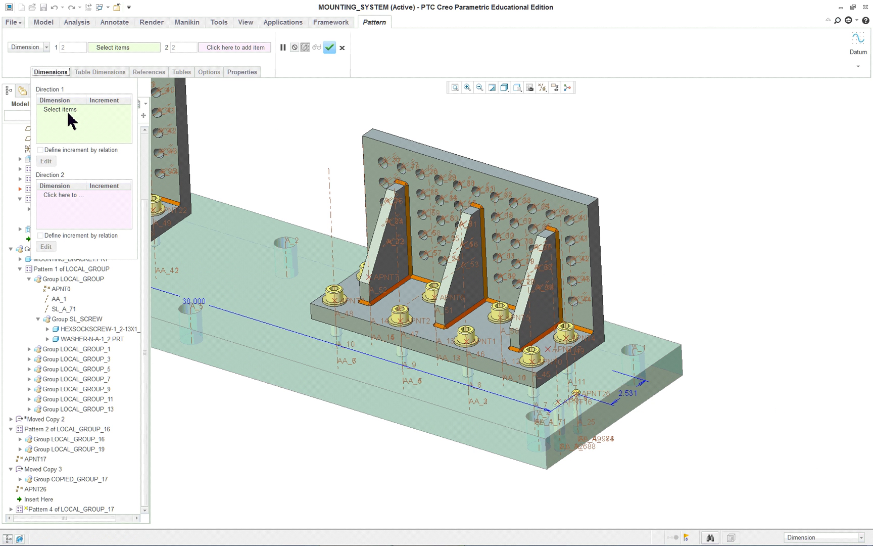
# - Switch to a Direction pattern along the plate's side face, with spacing of about 38.250
pyautogui.click(44, 47)
pyautogui.click(24, 57)
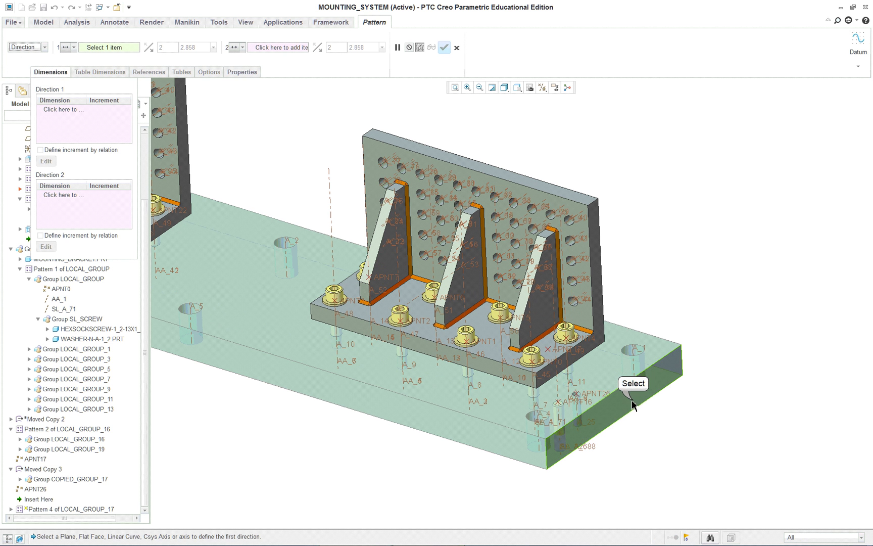
pyautogui.click(632, 400)
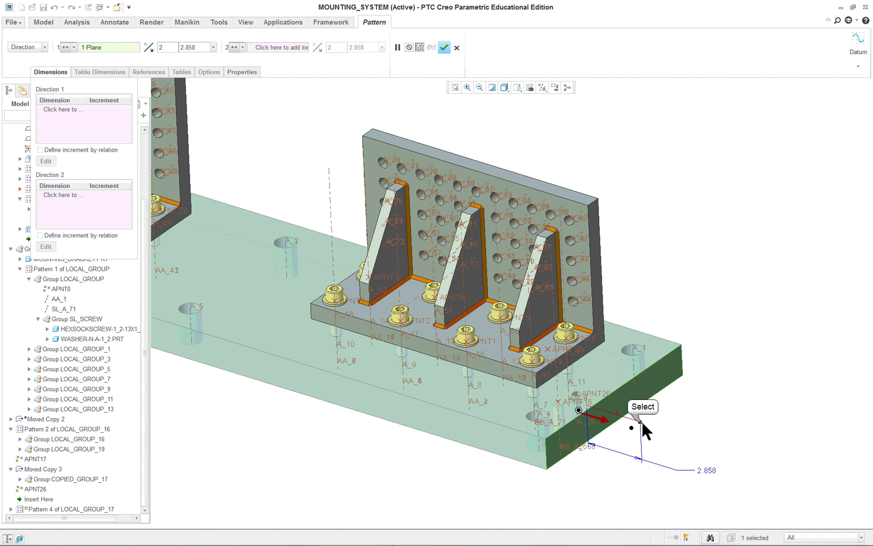
pyautogui.moveTo(642, 423); pyautogui.dragTo(234, 360)
pyautogui.scroll(-5, 327, 334)
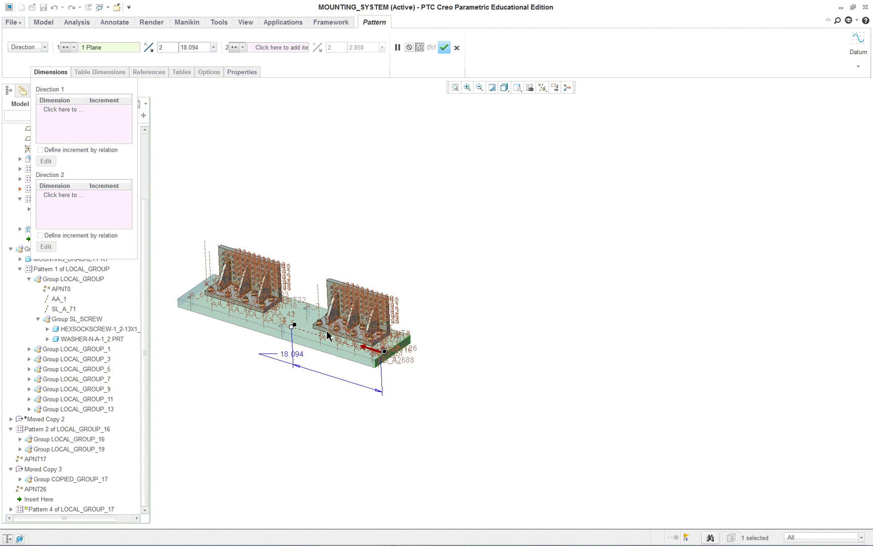
pyautogui.scroll(-2, 327, 335)
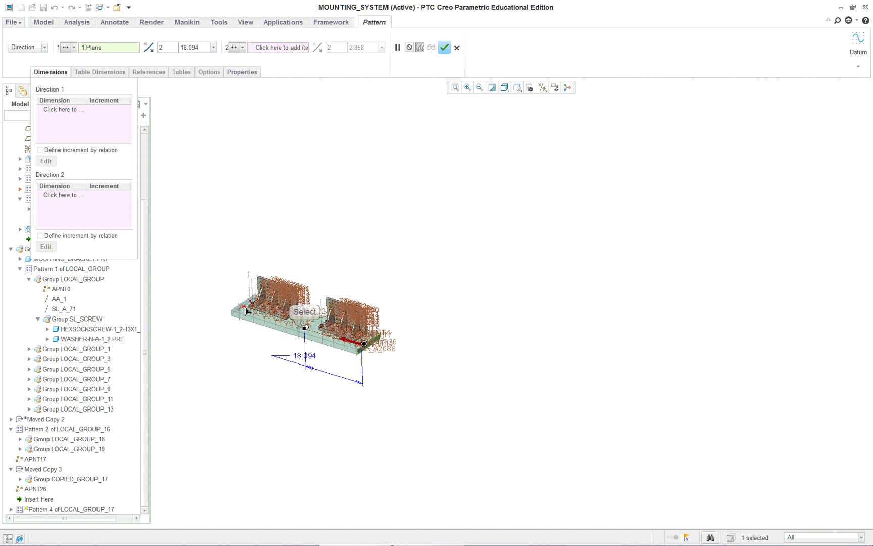
pyautogui.scroll(4, 260, 317)
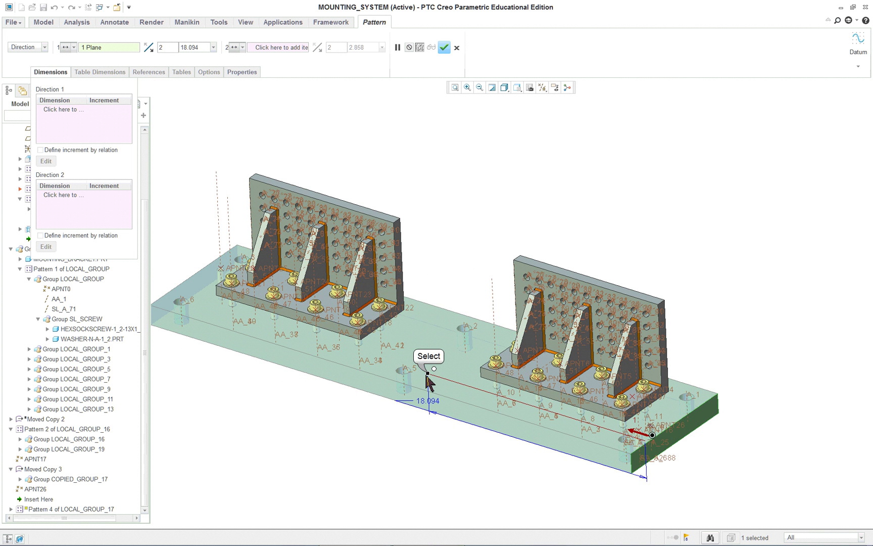
pyautogui.moveTo(427, 374); pyautogui.dragTo(186, 298)
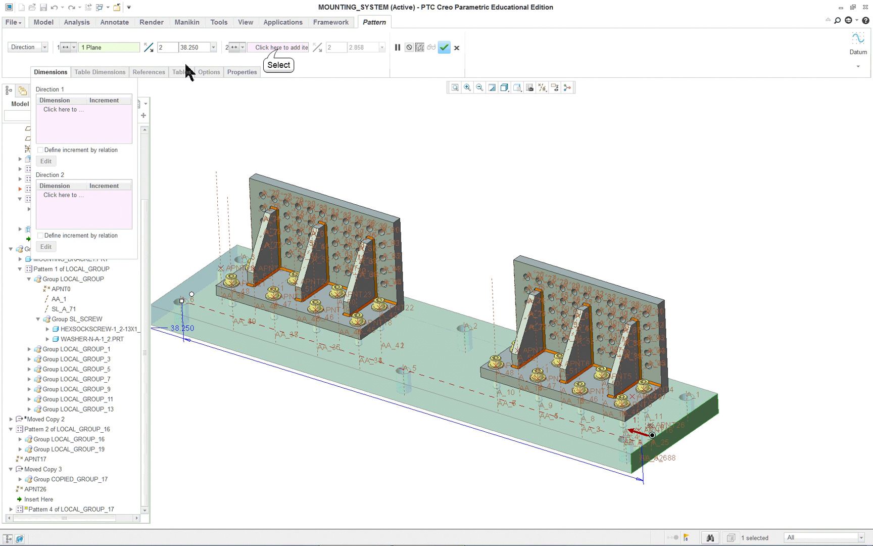
# - Set Direction 2 to the plate's end face, with spacings of 38.188 and 3.500
pyautogui.click(277, 48)
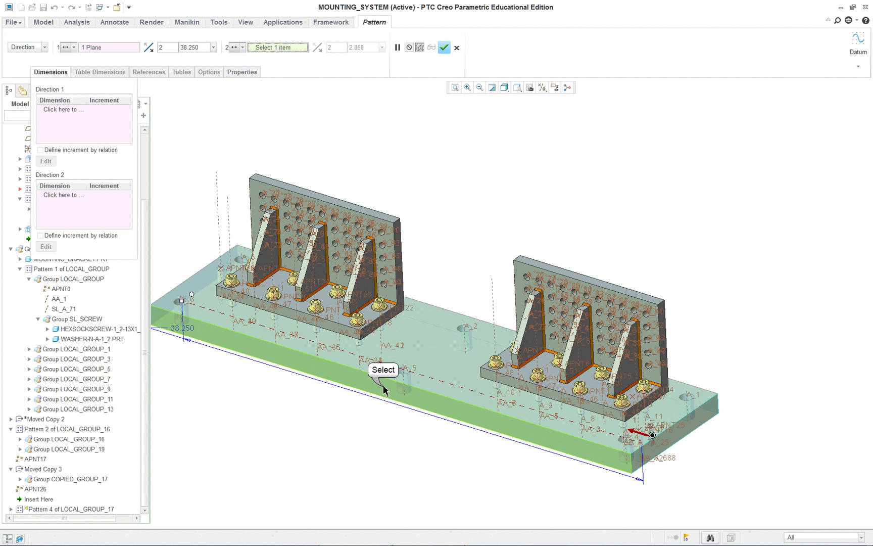
pyautogui.click(381, 384)
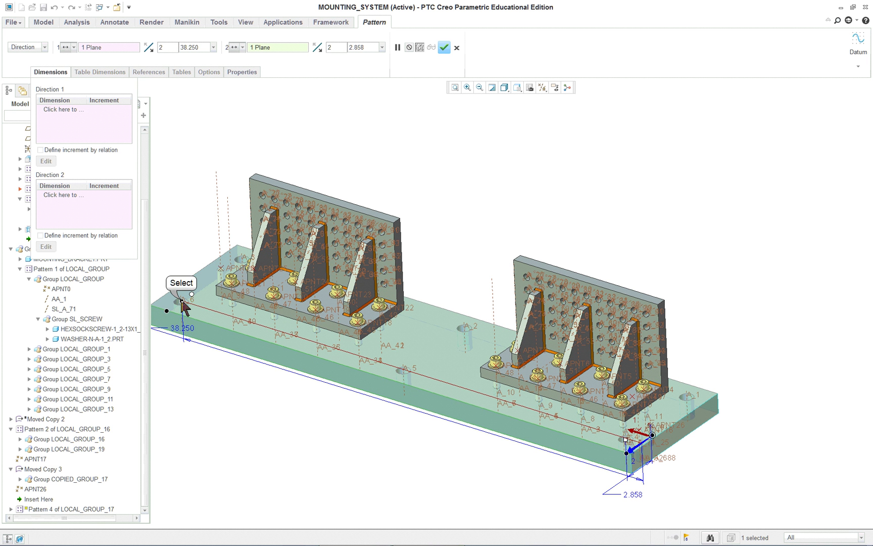
pyautogui.moveTo(183, 302)
pyautogui.mouseDown()
pyautogui.moveTo(177, 289)
pyautogui.moveTo(189, 290)
pyautogui.mouseUp()
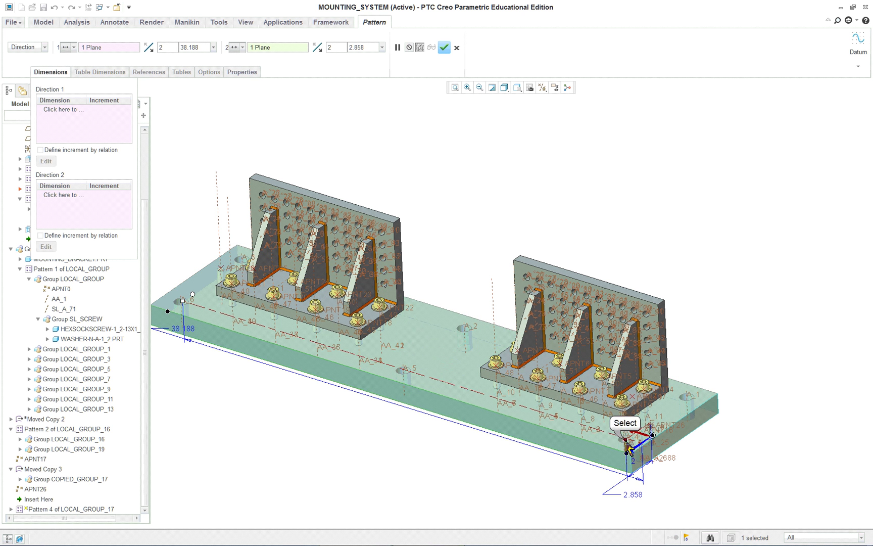
pyautogui.moveTo(627, 452); pyautogui.dragTo(672, 408)
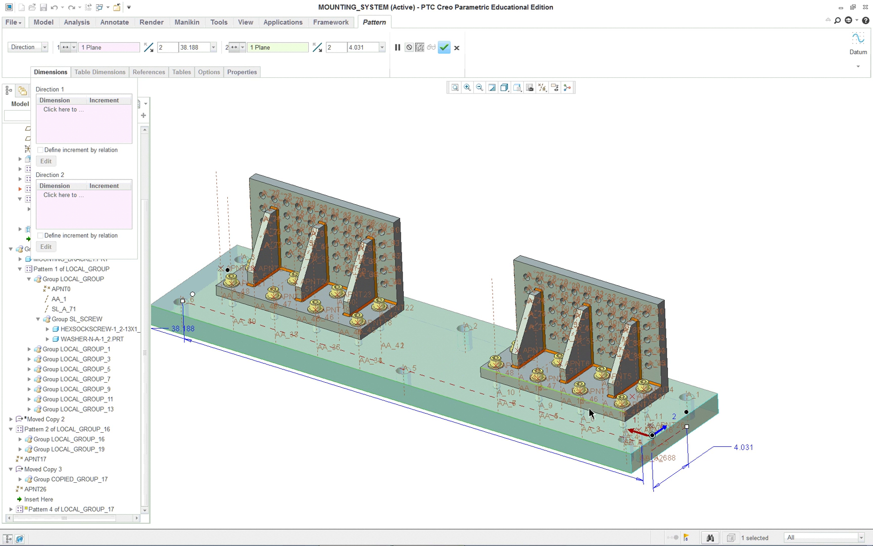
pyautogui.scroll(3, 555, 471)
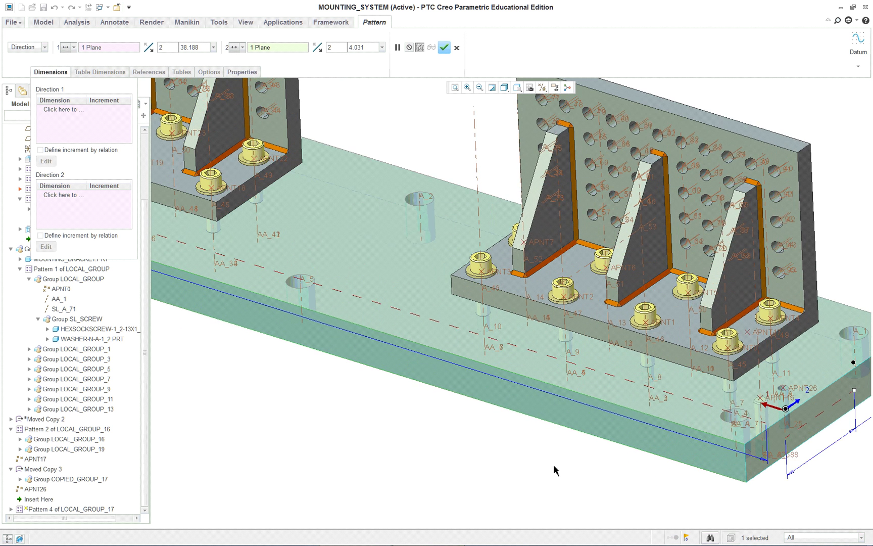
pyautogui.scroll(-3, 576, 471)
pyautogui.moveTo(590, 464)
pyautogui.mouseDown(button='middle')
pyautogui.moveTo(643, 467)
pyautogui.moveTo(576, 463)
pyautogui.mouseUp(button='middle')
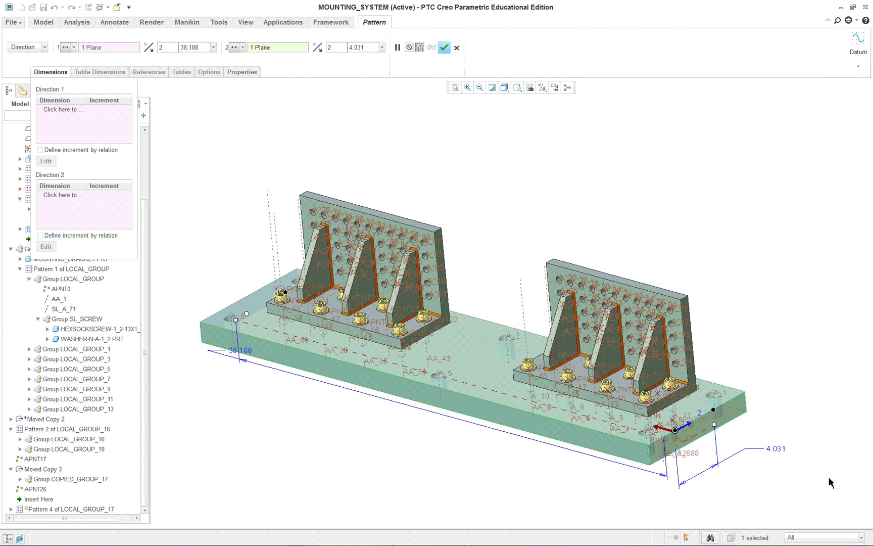
pyautogui.scroll(2, 813, 470)
pyautogui.scroll(4, 749, 473)
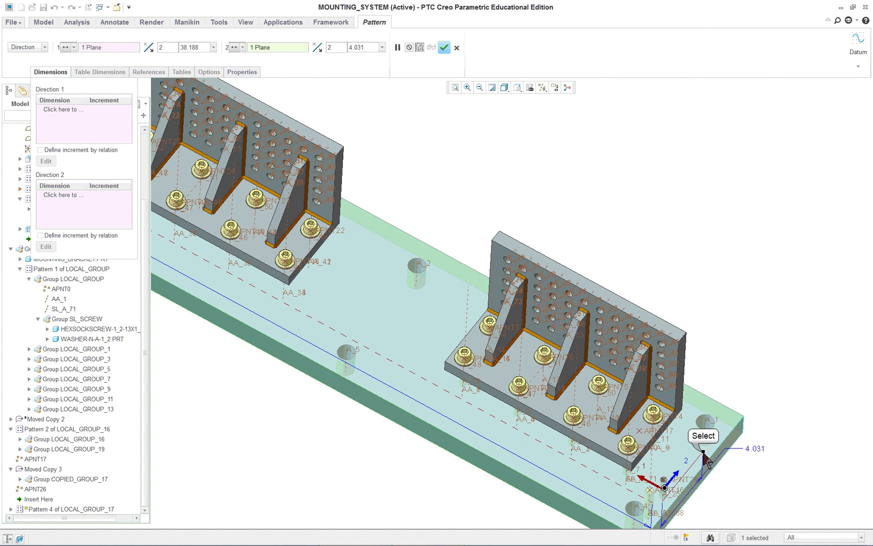
pyautogui.moveTo(706, 458); pyautogui.dragTo(701, 462)
# - Finish Pattern 4 of LOCAL_GROUP_17 as a 2-by-2 direction pattern
pyautogui.scroll(3, 743, 510)
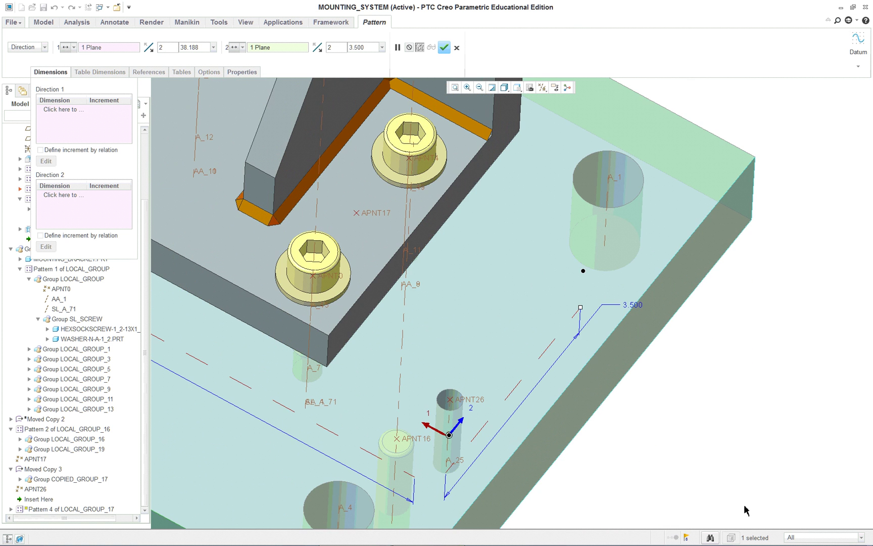
pyautogui.scroll(-3, 693, 480)
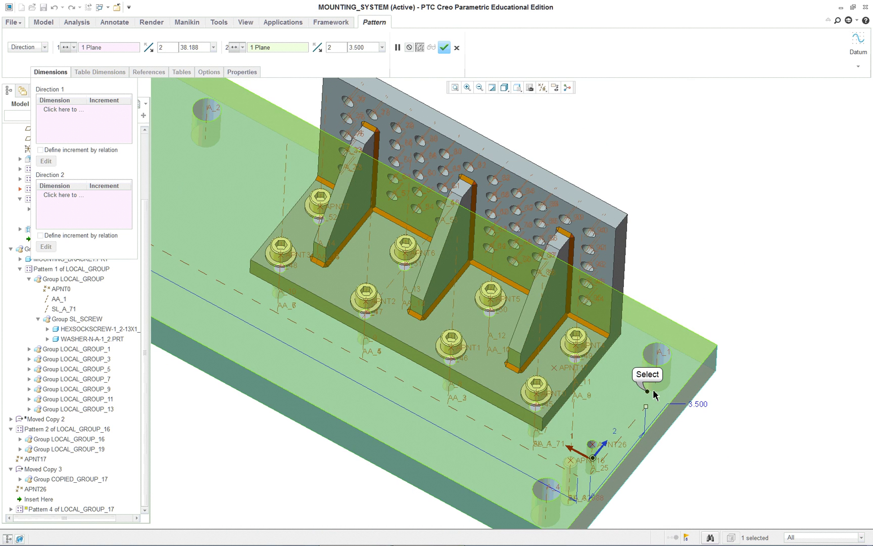
pyautogui.scroll(-3, 526, 420)
pyautogui.scroll(-2, 333, 328)
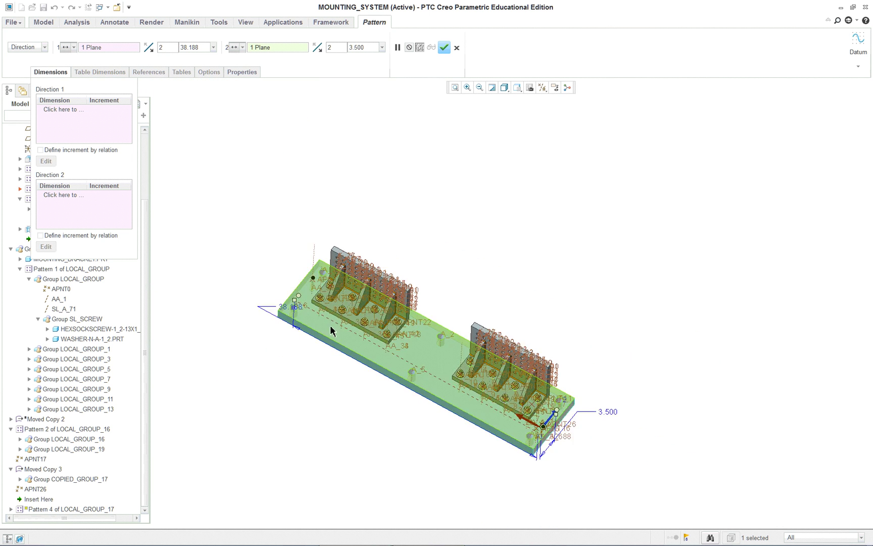
pyautogui.scroll(8, 292, 230)
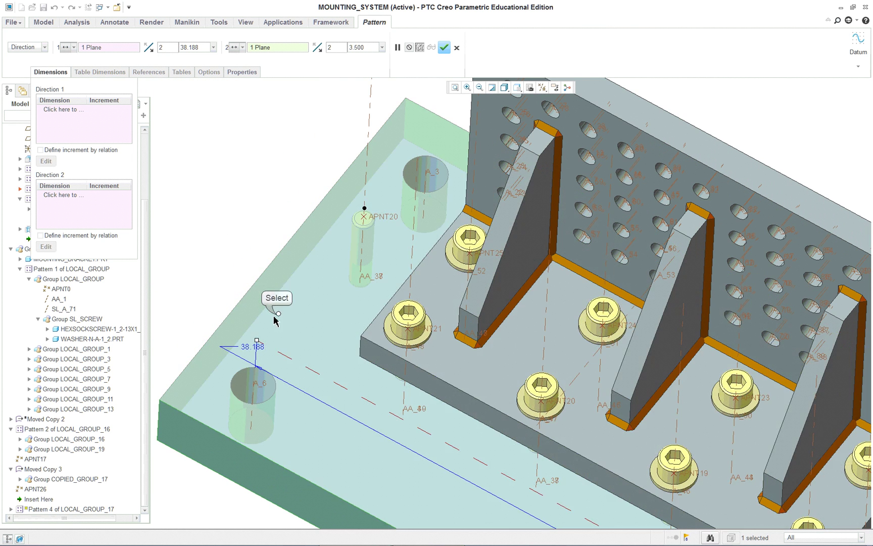
pyautogui.scroll(-8, 342, 335)
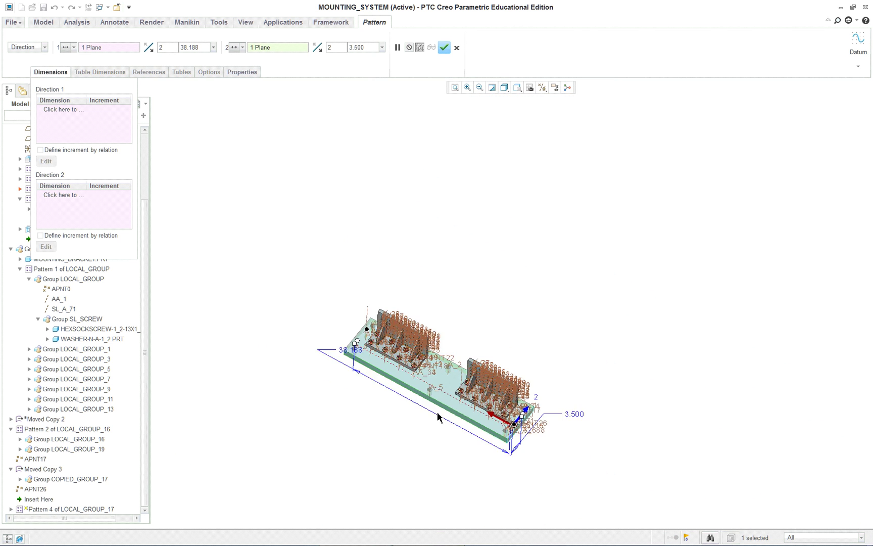
pyautogui.scroll(4, 468, 454)
pyautogui.moveTo(470, 430); pyautogui.dragTo(470, 414, button='middle')
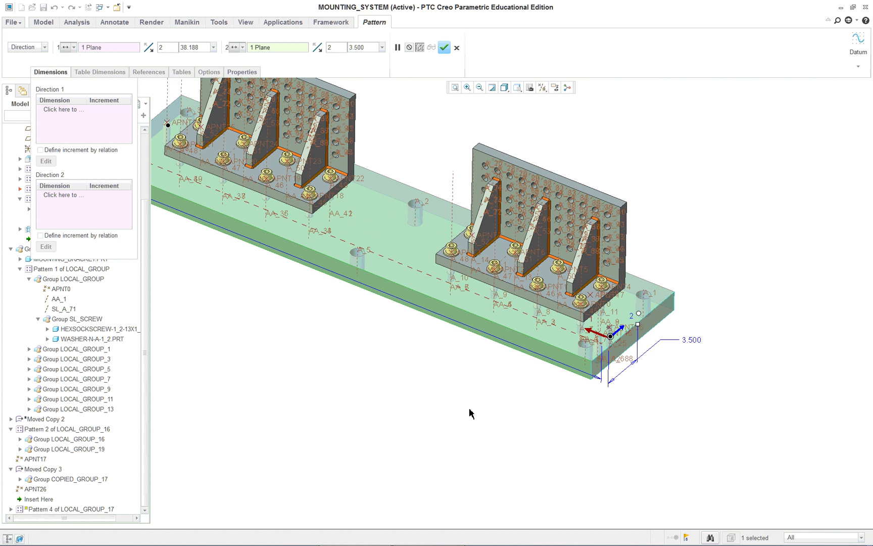
pyautogui.middleClick(473, 375)
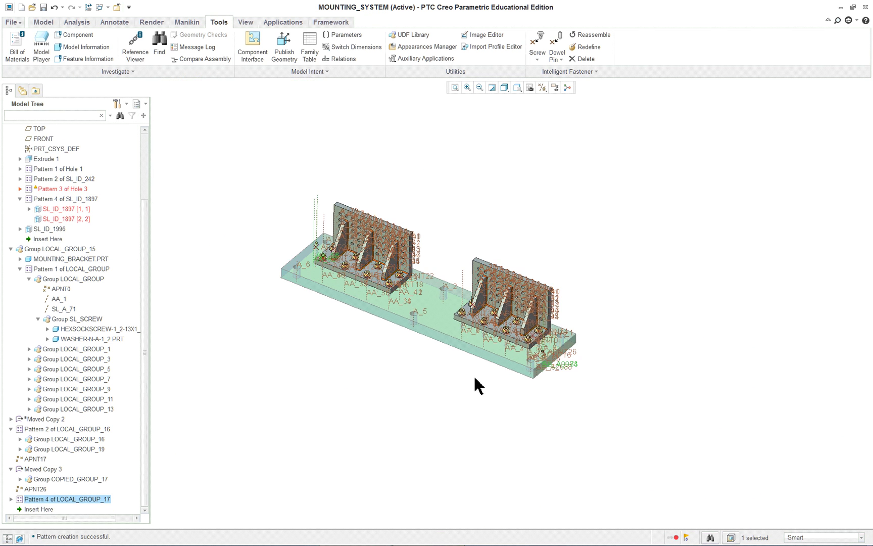
# - Zoom and orbit toward the plate corner, then select the dowel pin beside hole A_3
pyautogui.moveTo(359, 327)
pyautogui.mouseDown(button='middle')
pyautogui.moveTo(496, 364)
pyautogui.moveTo(446, 362)
pyautogui.moveTo(481, 342)
pyautogui.mouseUp(button='middle')
pyautogui.scroll(10, 480, 342)
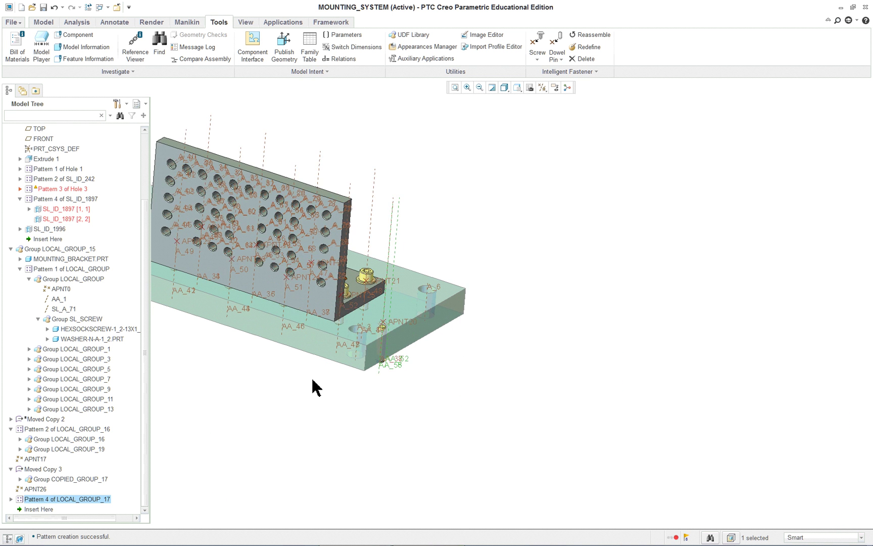
pyautogui.scroll(3, 313, 373)
pyautogui.scroll(-3, 739, 290)
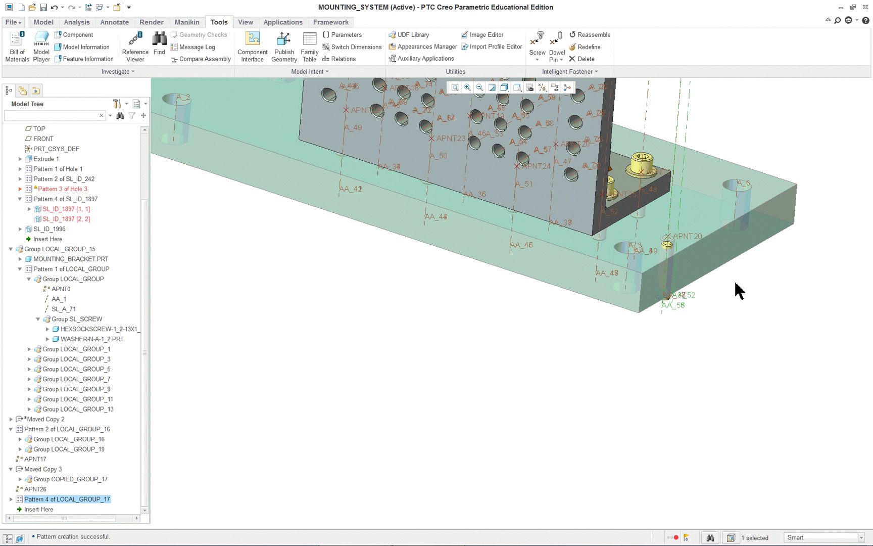
pyautogui.scroll(6, 744, 282)
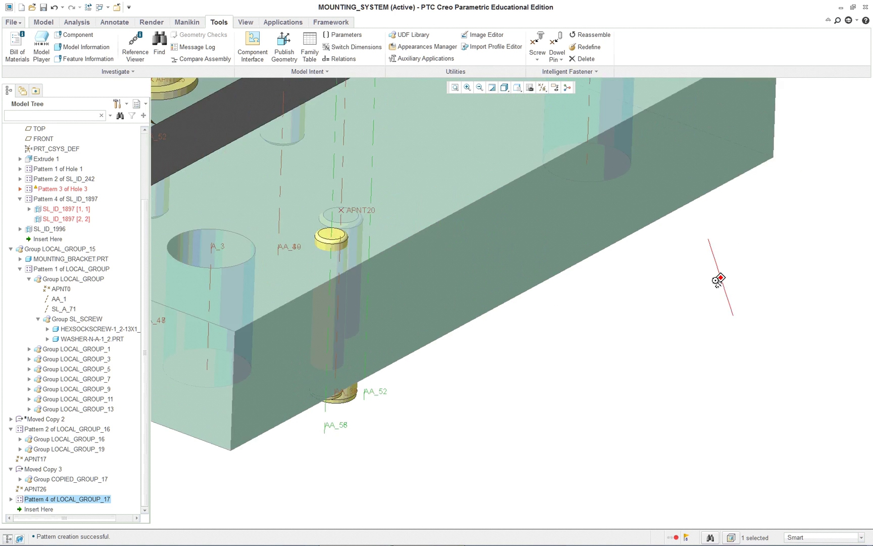
pyautogui.scroll(-3, 485, 326)
pyautogui.moveTo(376, 378)
pyautogui.mouseDown(button='middle')
pyautogui.moveTo(343, 353)
pyautogui.moveTo(335, 266)
pyautogui.moveTo(347, 234)
pyautogui.moveTo(293, 295)
pyautogui.moveTo(273, 307)
pyautogui.moveTo(262, 302)
pyautogui.moveTo(265, 318)
pyautogui.mouseUp(button='middle')
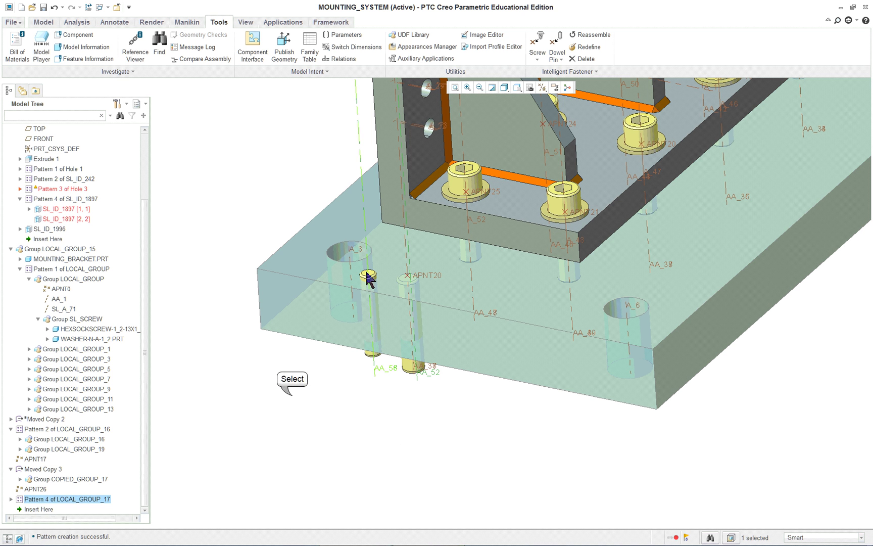
pyautogui.click(333, 337)
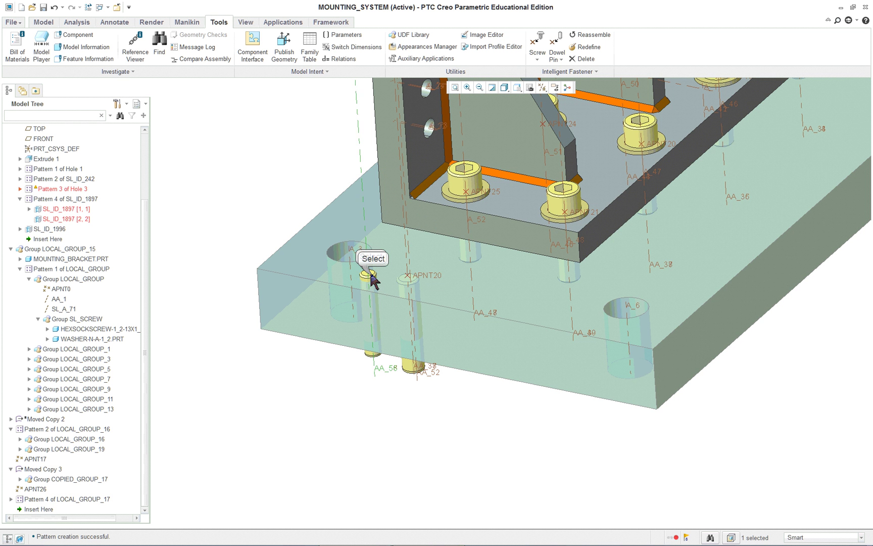
pyautogui.click(372, 281)
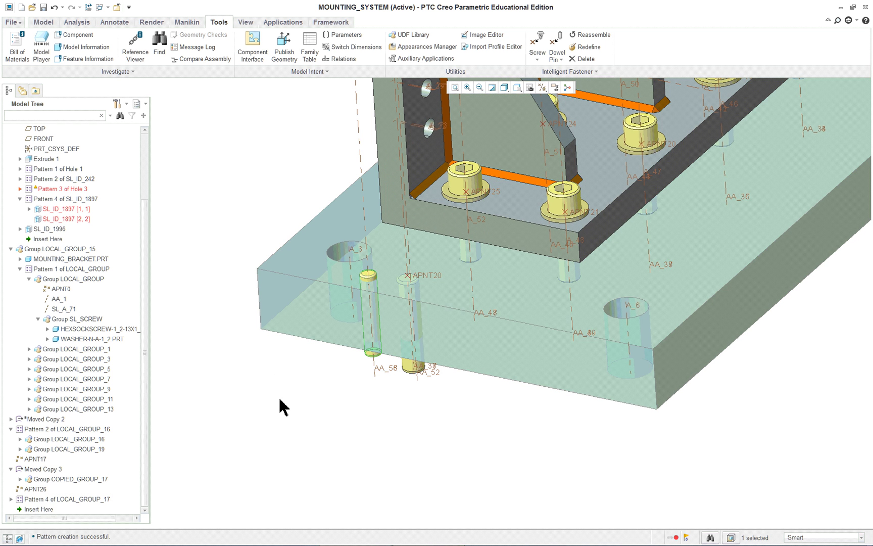
# - Dismiss the pin's action menu, deselect the pin, and collapse Group LOCAL_GROUP_15
pyautogui.rightClick(233, 446)
pyautogui.moveTo(270, 440)
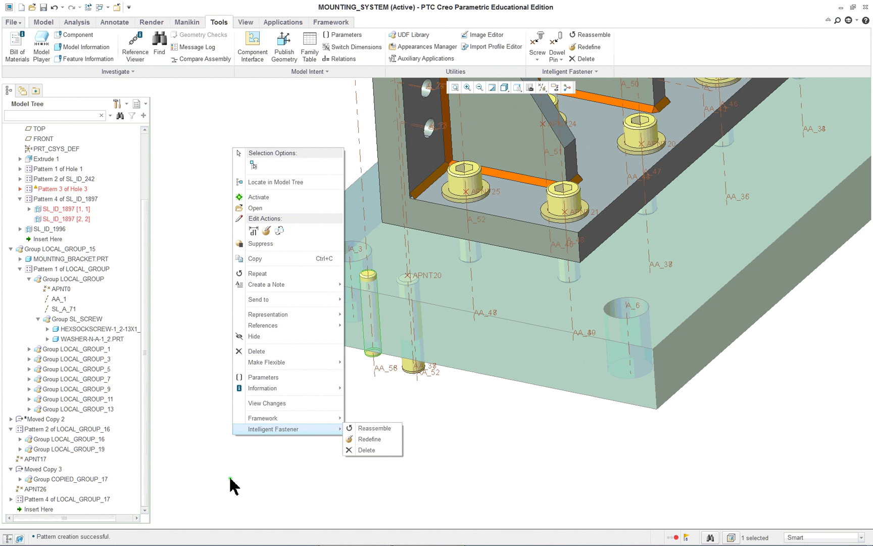
pyautogui.doubleClick(202, 387)
pyautogui.click(171, 467)
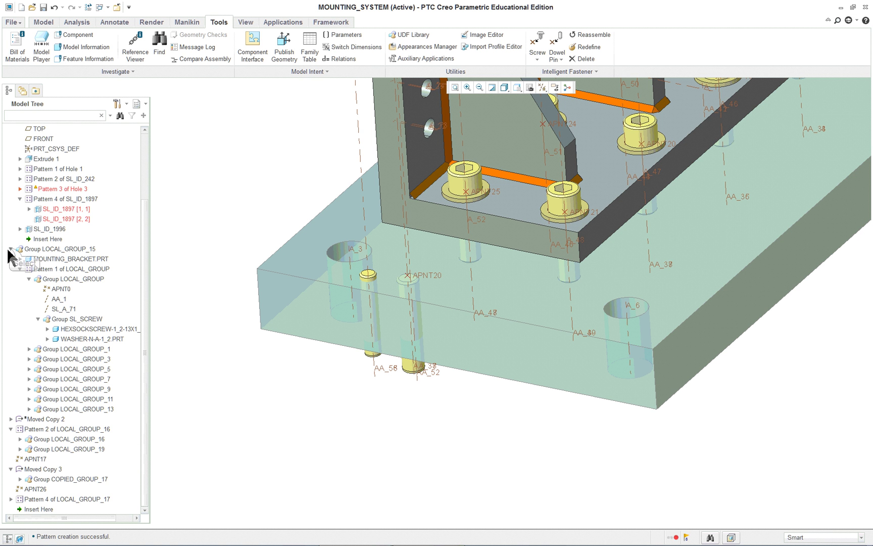
pyautogui.click(10, 248)
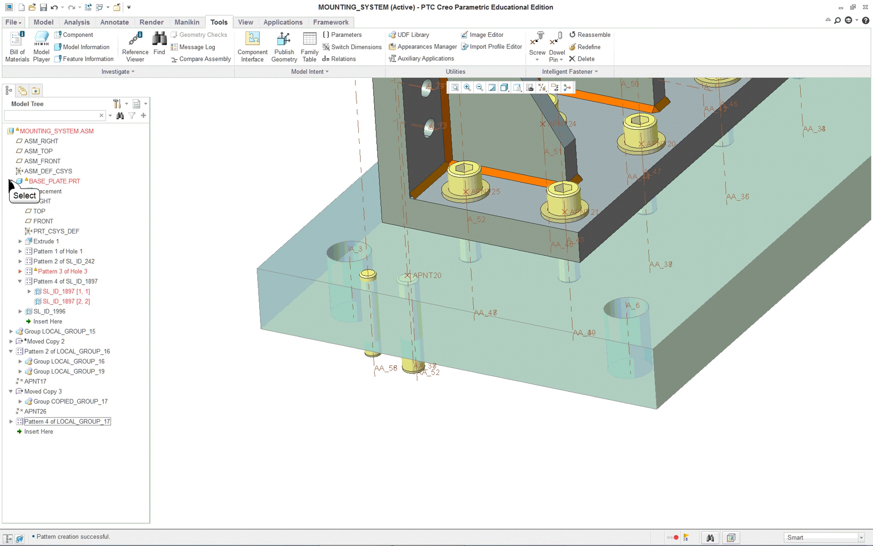
# - Expand Pattern 4 of LOCAL_GROUP_17 and its groups LOCAL_GROUP_17 and LOCAL_GROUP_18
pyautogui.click(74, 303)
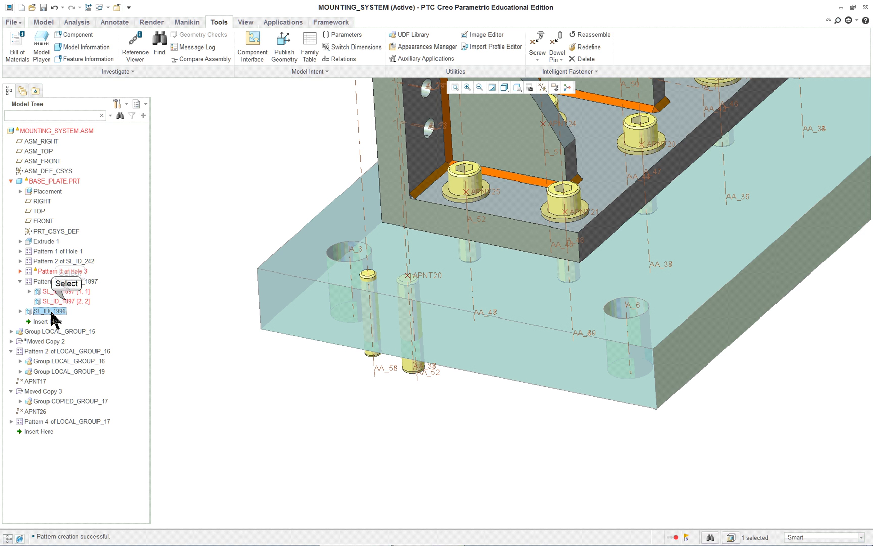
pyautogui.click(68, 301)
pyautogui.click(69, 281)
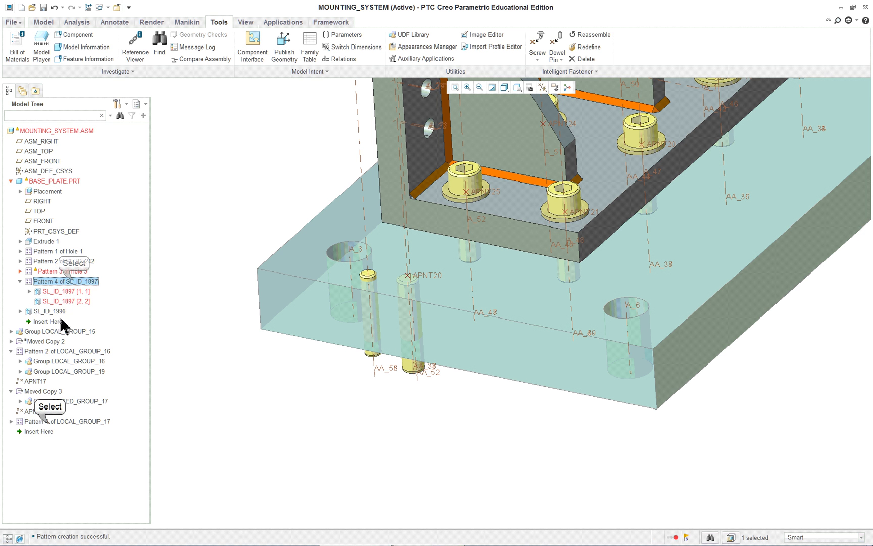
pyautogui.click(20, 422)
pyautogui.click(11, 420)
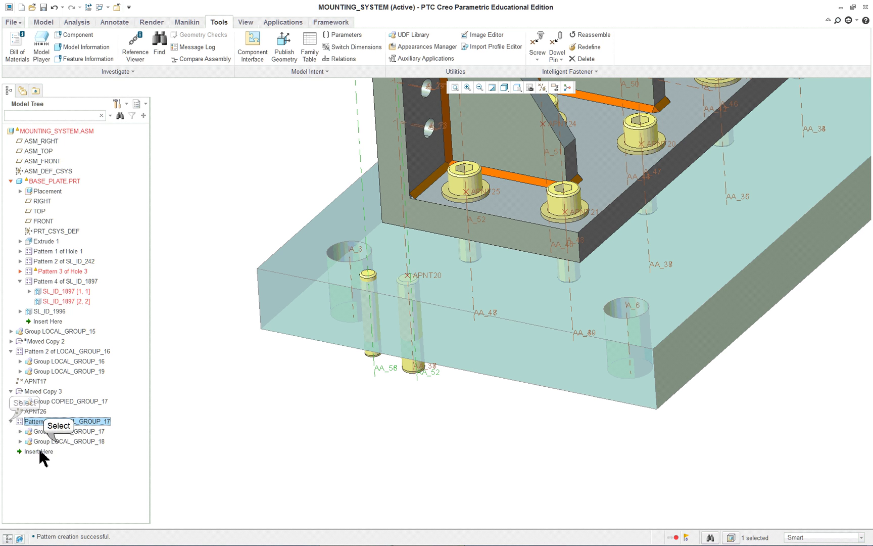
pyautogui.click(31, 441)
pyautogui.click(20, 441)
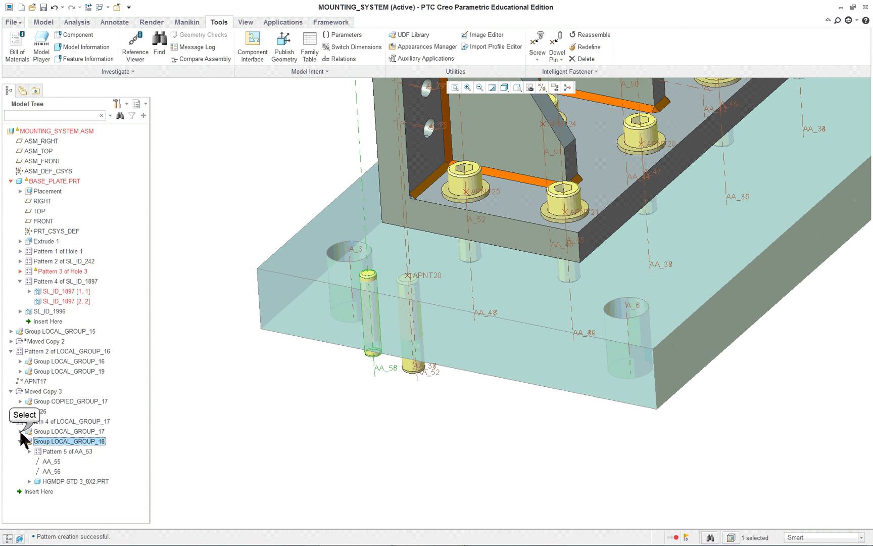
pyautogui.click(21, 431)
pyautogui.scroll(-1, 96, 461)
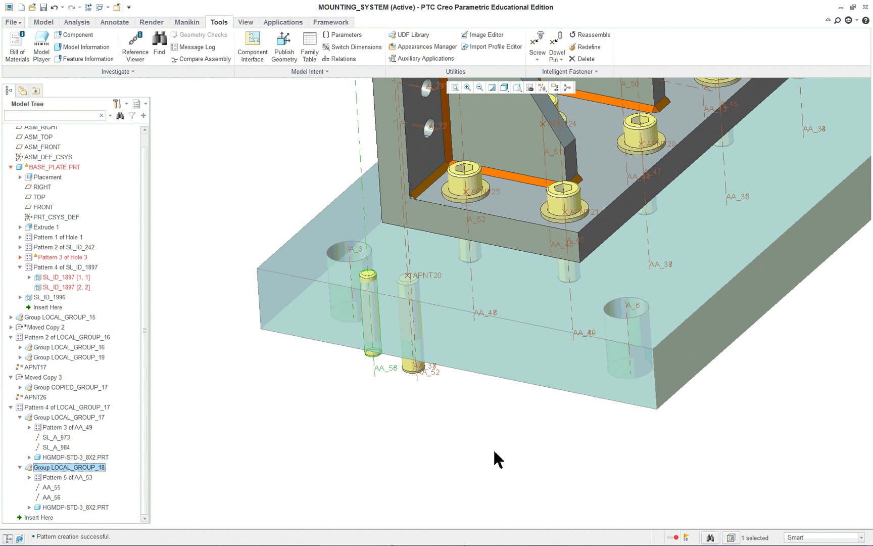
# - Switch to the Lesson 13 PDF and select the word 'Pattern' in the instructions
pyautogui.hotkey('alt', 'Tab')
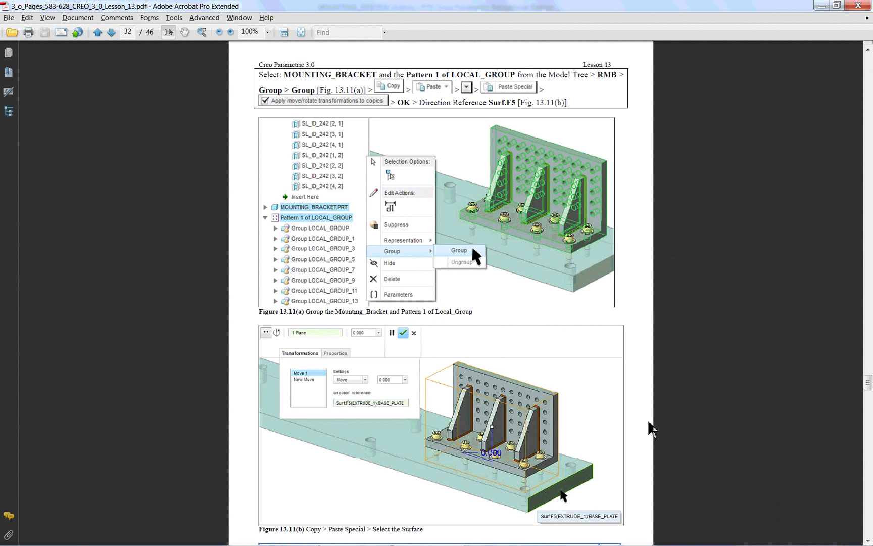
pyautogui.scroll(-1, 567, 482)
pyautogui.scroll(-20, 439, 421)
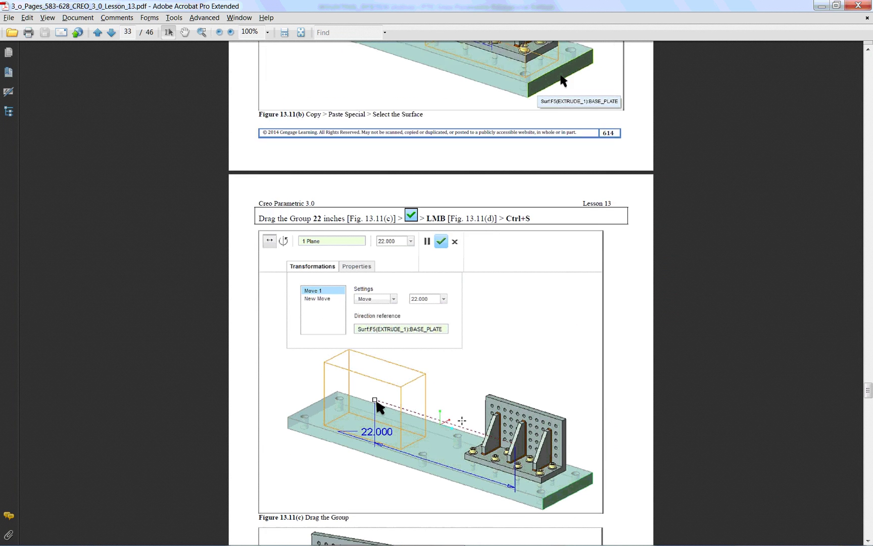
pyautogui.scroll(-14, 438, 421)
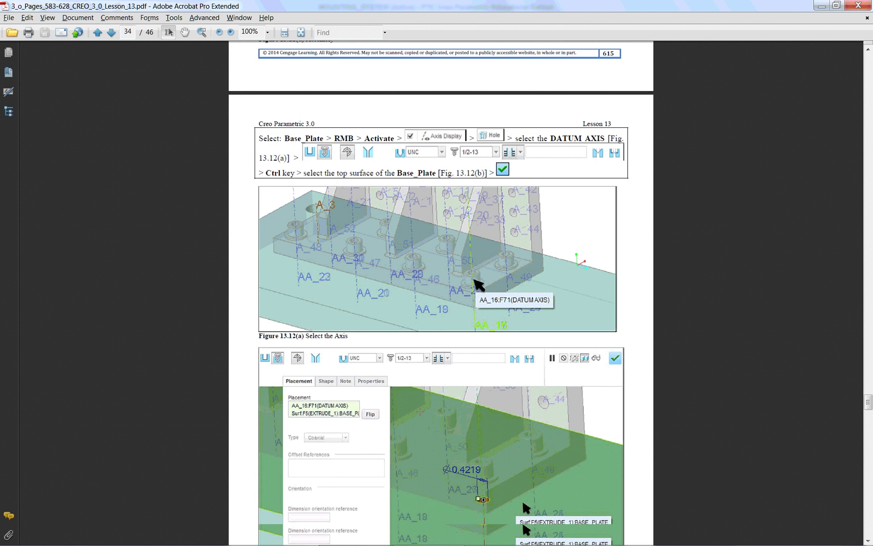
pyautogui.scroll(2, 441, 300)
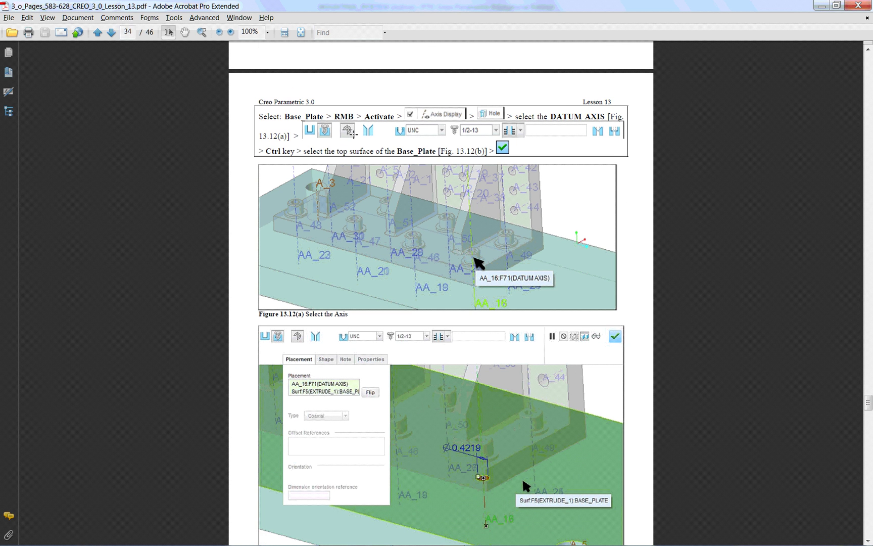
pyautogui.scroll(-20, 397, 302)
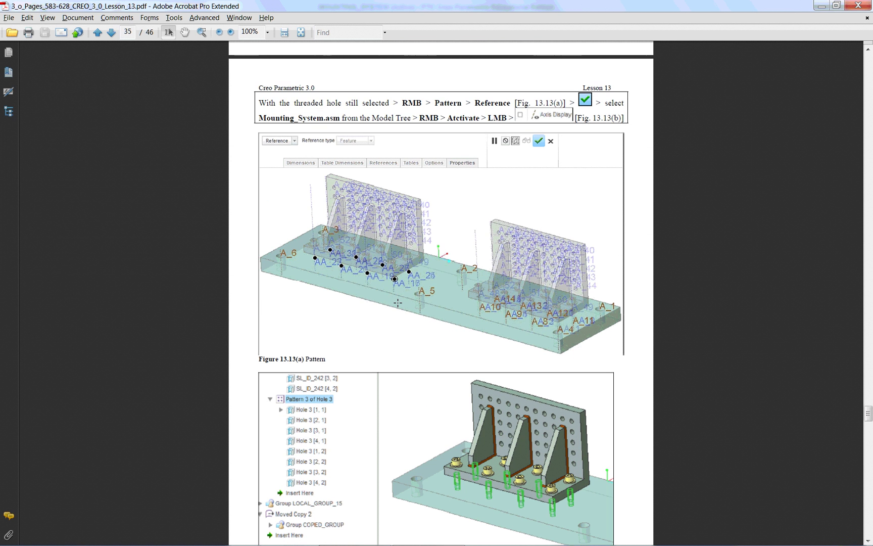
pyautogui.doubleClick(453, 103)
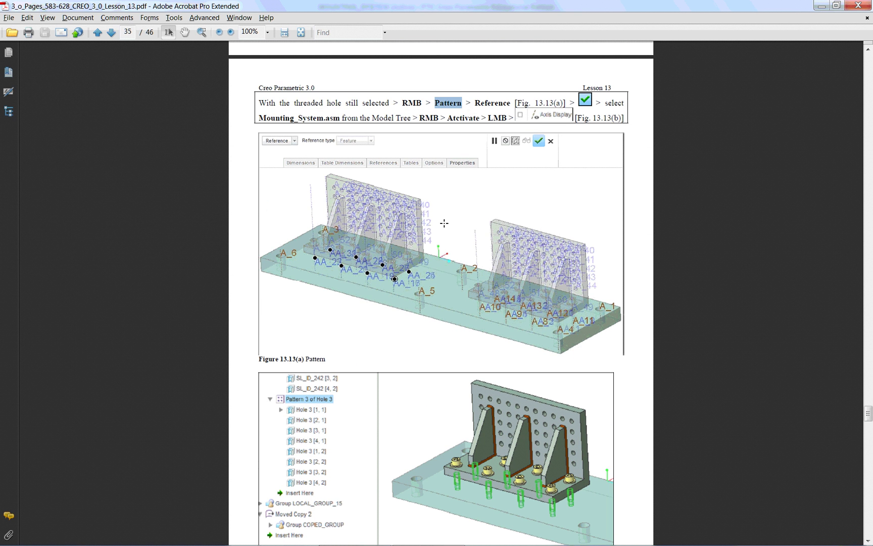
# - Scroll to page 39, Fig. 13.17(a), and select the name SL_ID_1798 in the instructions
pyautogui.scroll(-3, 444, 223)
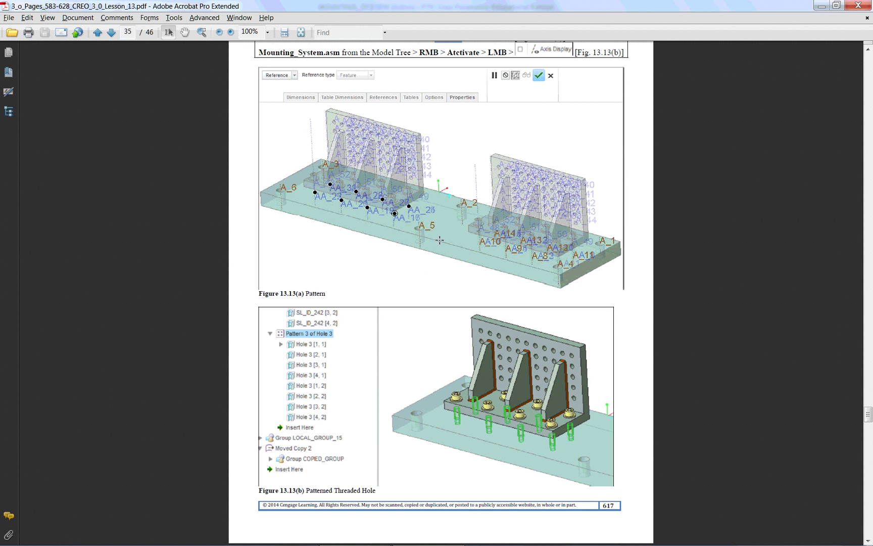
pyautogui.scroll(10, 439, 240)
pyautogui.scroll(-17, 493, 299)
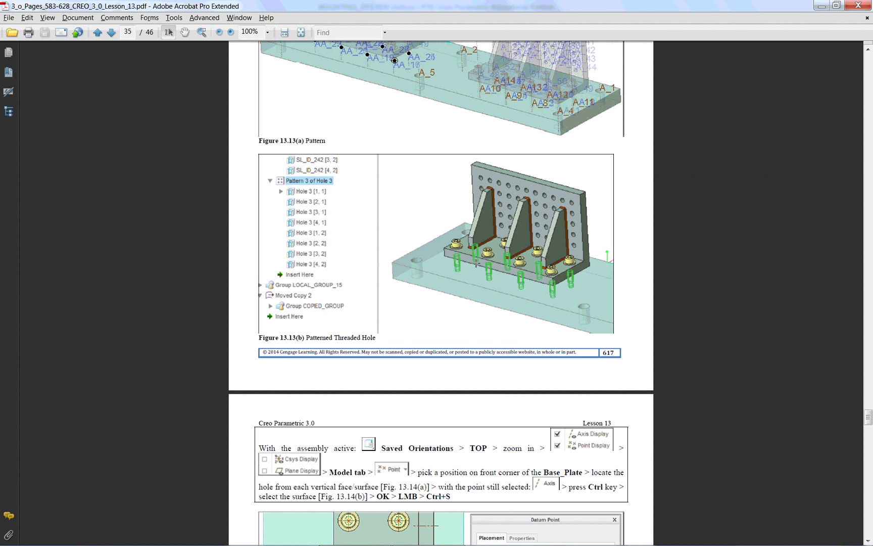
pyautogui.scroll(-20, 438, 312)
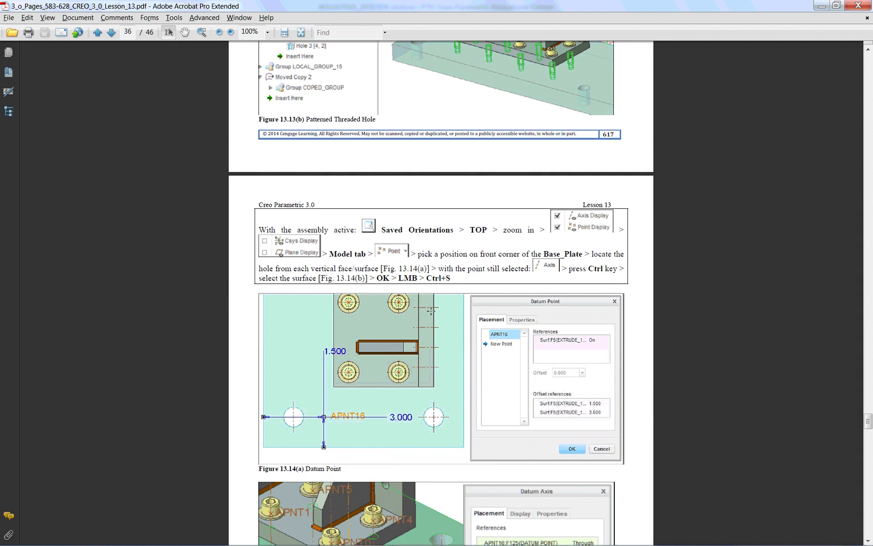
pyautogui.scroll(-20, 430, 310)
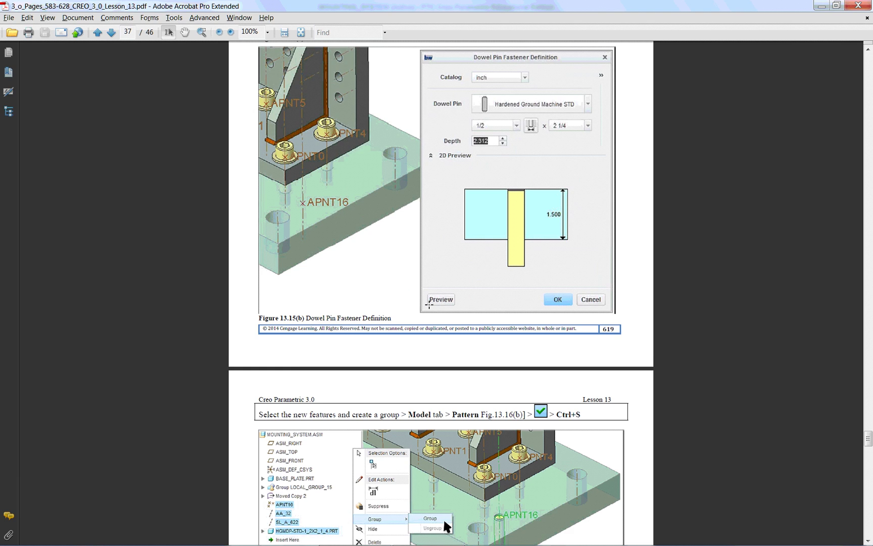
pyautogui.scroll(-3, 429, 305)
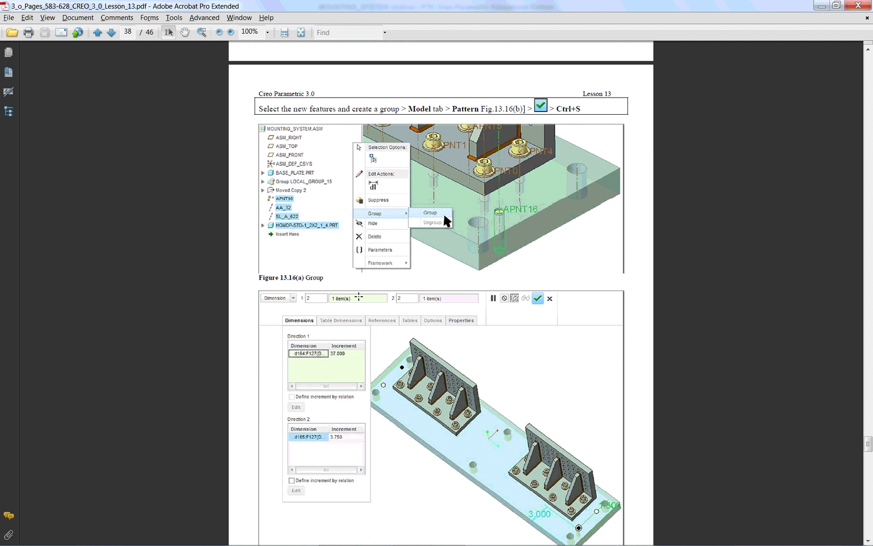
pyautogui.scroll(-2, 369, 311)
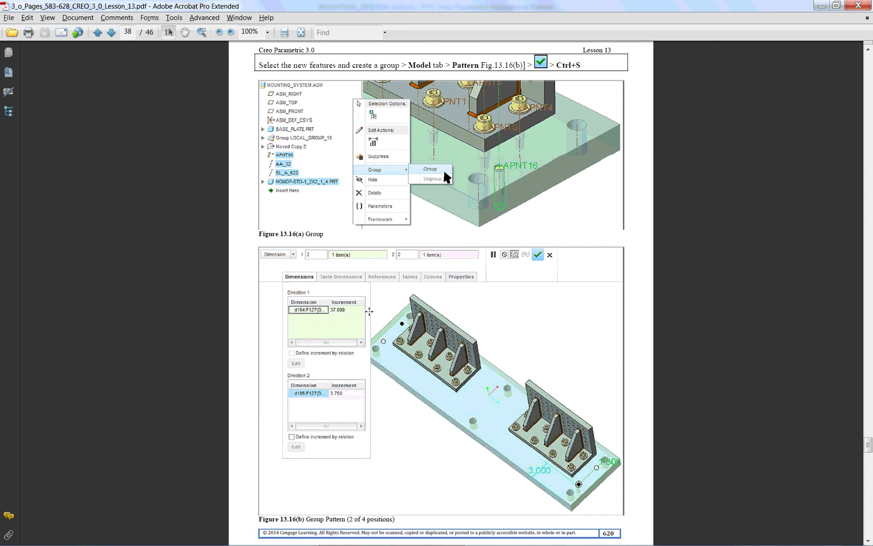
pyautogui.scroll(1, 369, 311)
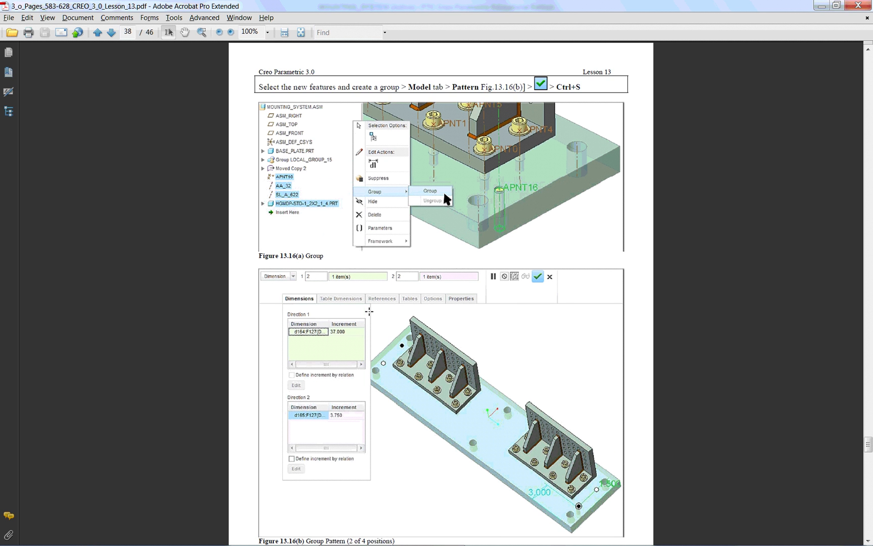
pyautogui.scroll(-5, 414, 311)
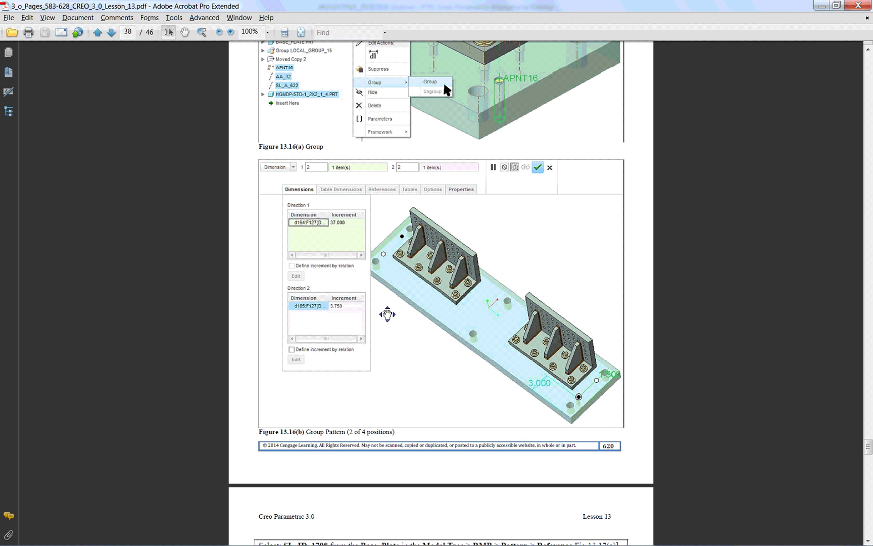
pyautogui.scroll(-15, 389, 318)
pyautogui.scroll(-2, 385, 318)
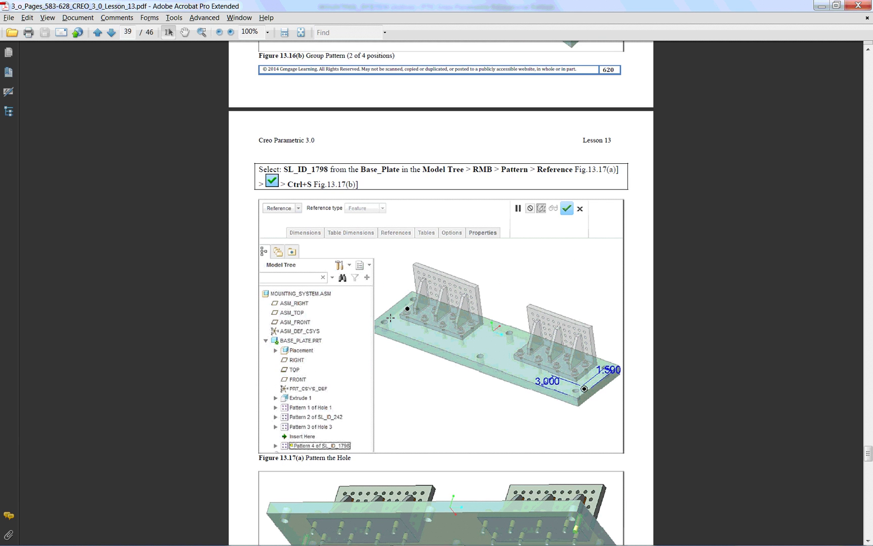
pyautogui.scroll(-2, 433, 323)
pyautogui.scroll(-18, 431, 322)
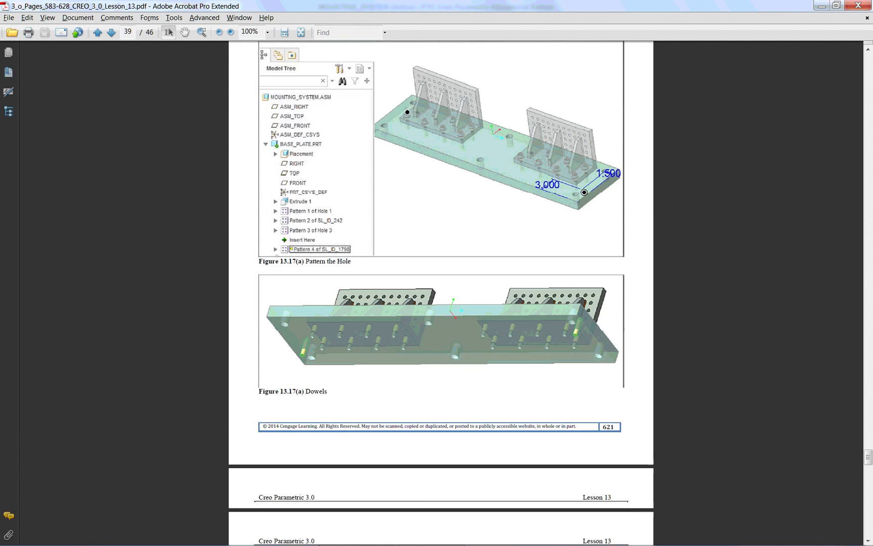
pyautogui.scroll(-20, 411, 315)
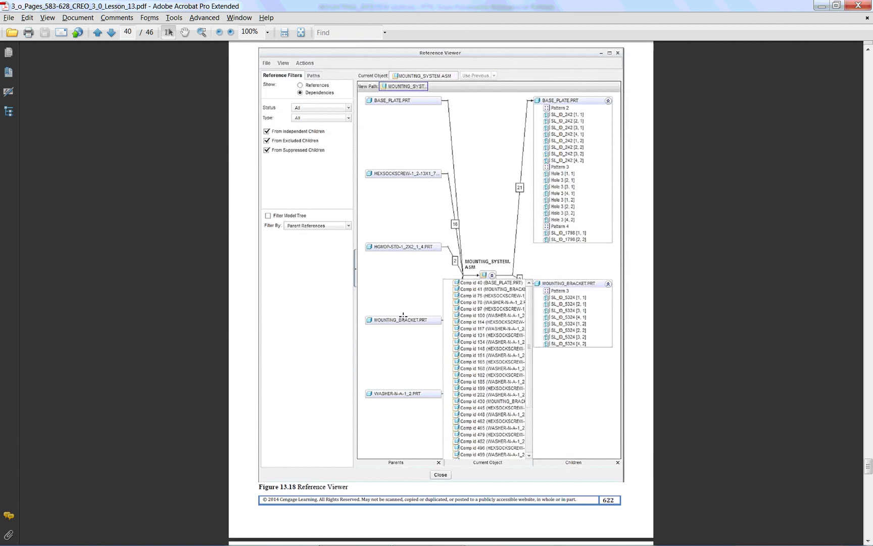
pyautogui.scroll(-19, 392, 317)
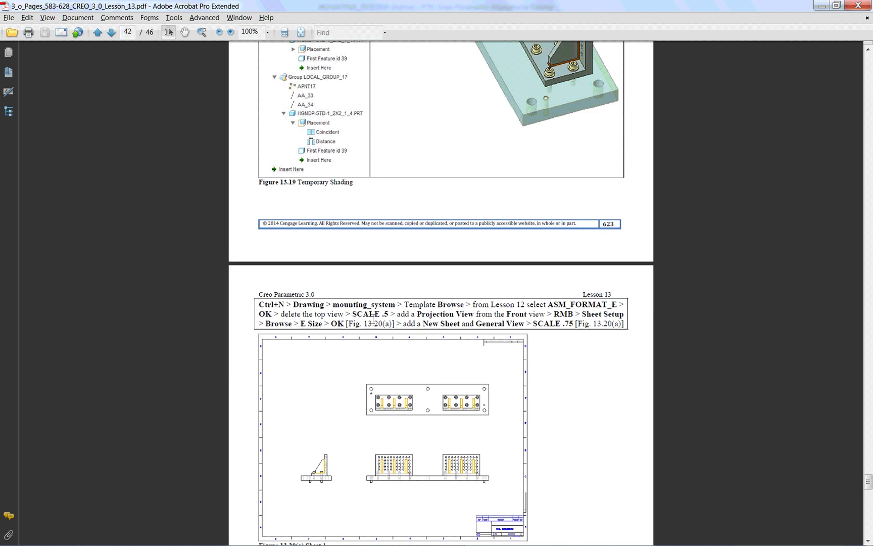
pyautogui.scroll(20, 381, 306)
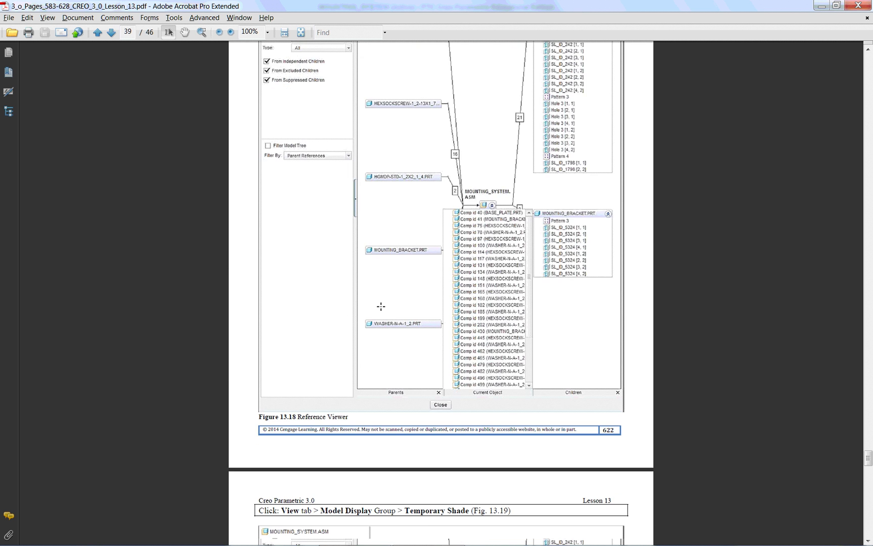
pyautogui.scroll(2, 378, 303)
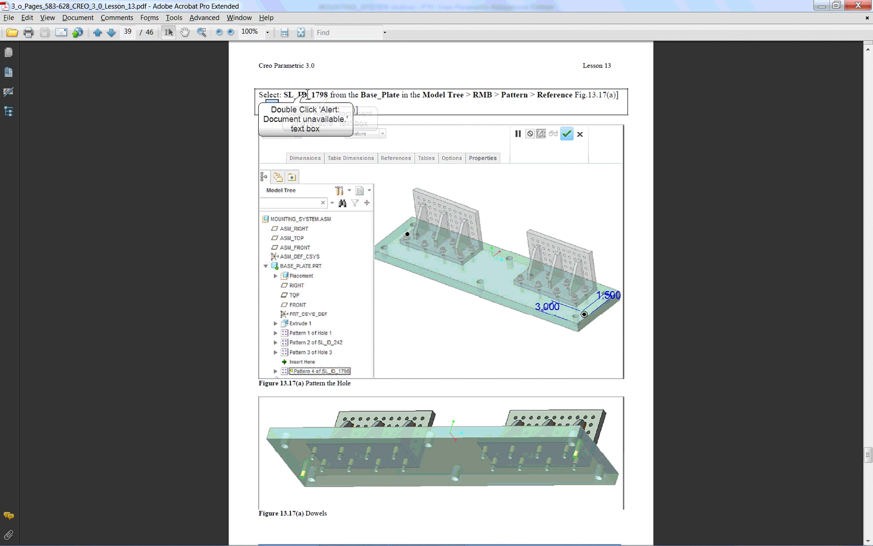
pyautogui.moveTo(307, 95); pyautogui.dragTo(298, 96)
pyautogui.doubleClick(319, 98)
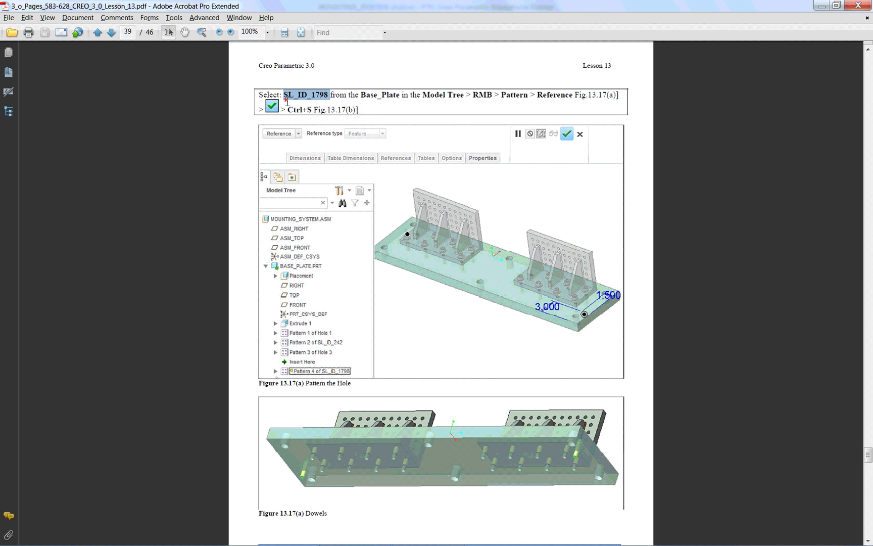
pyautogui.click(387, 95)
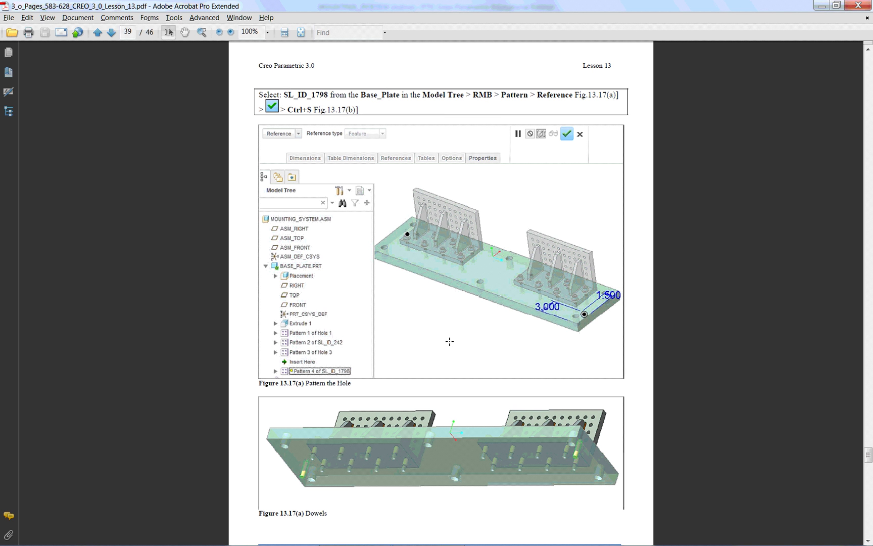
# - Minimize Acrobat and hide the dowel pin in the base plate
pyautogui.click(821, 5)
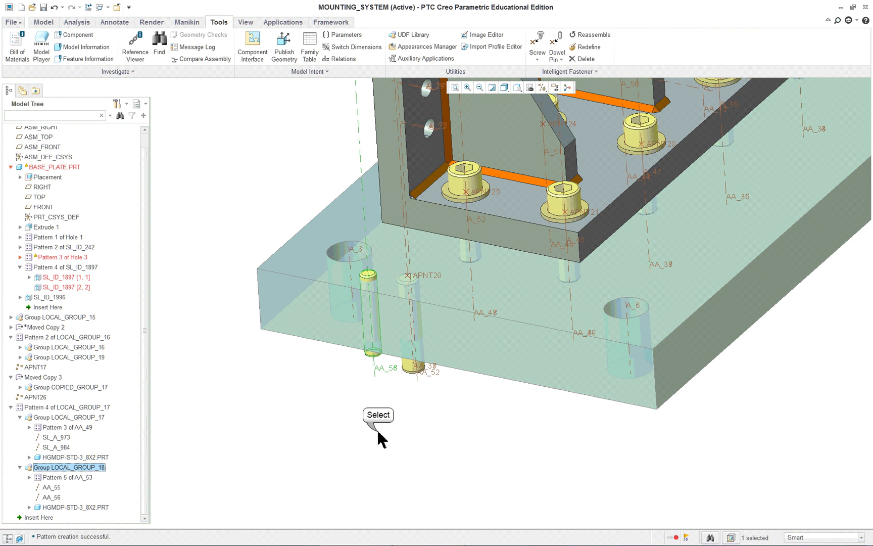
pyautogui.click(376, 438)
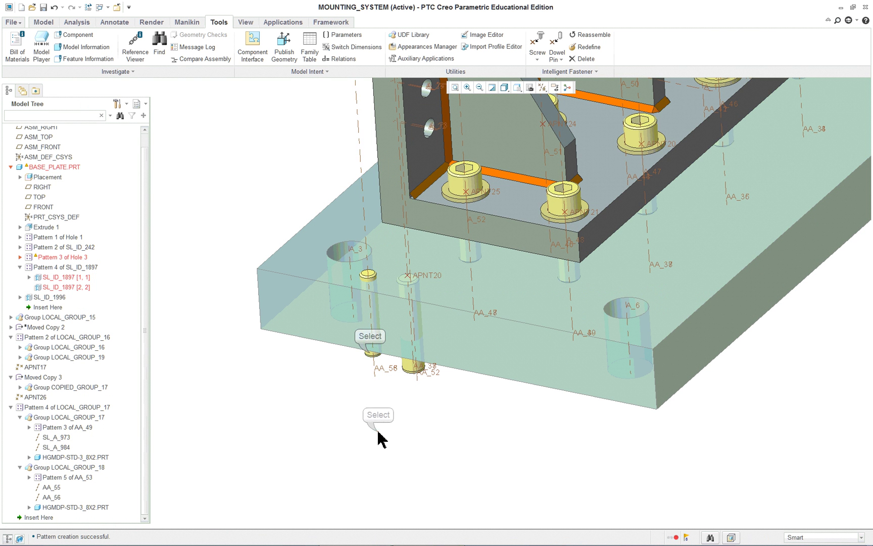
pyautogui.rightClick(367, 355)
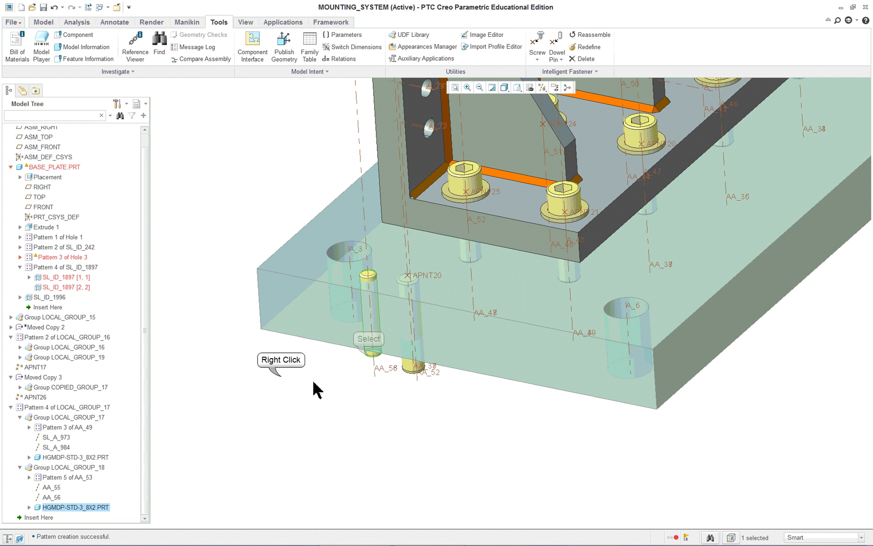
pyautogui.rightClick(281, 388)
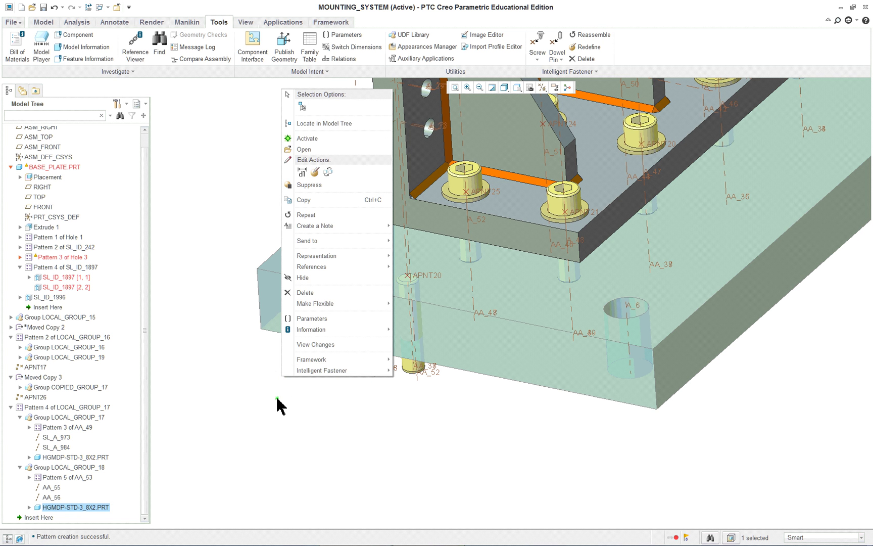
pyautogui.click(309, 278)
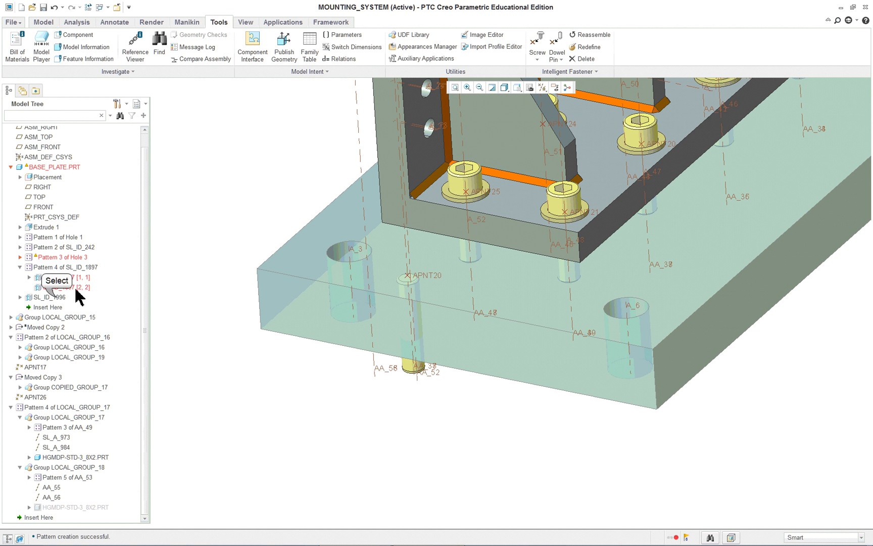
# - Reference-pattern the SL_ID_1996 dowel hole to follow the existing pattern
pyautogui.click(57, 298)
pyautogui.rightClick(58, 302)
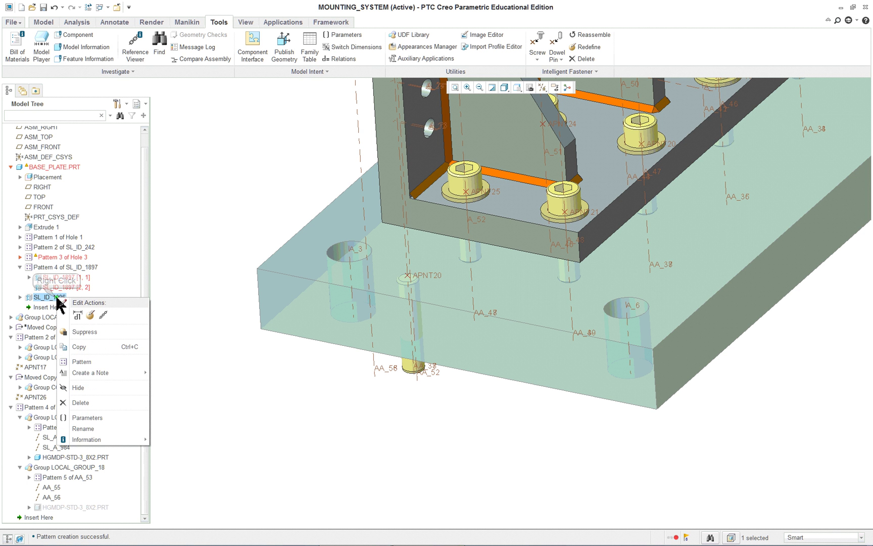
pyautogui.click(88, 367)
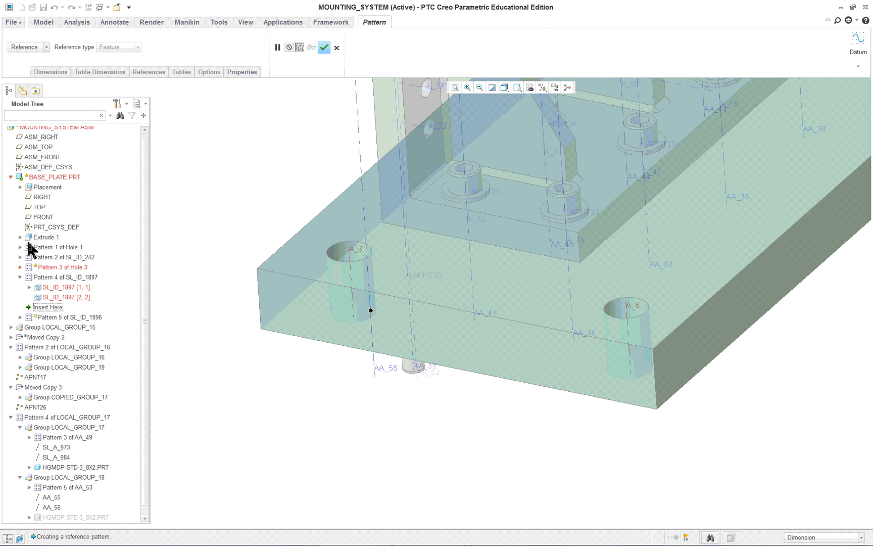
pyautogui.click(323, 48)
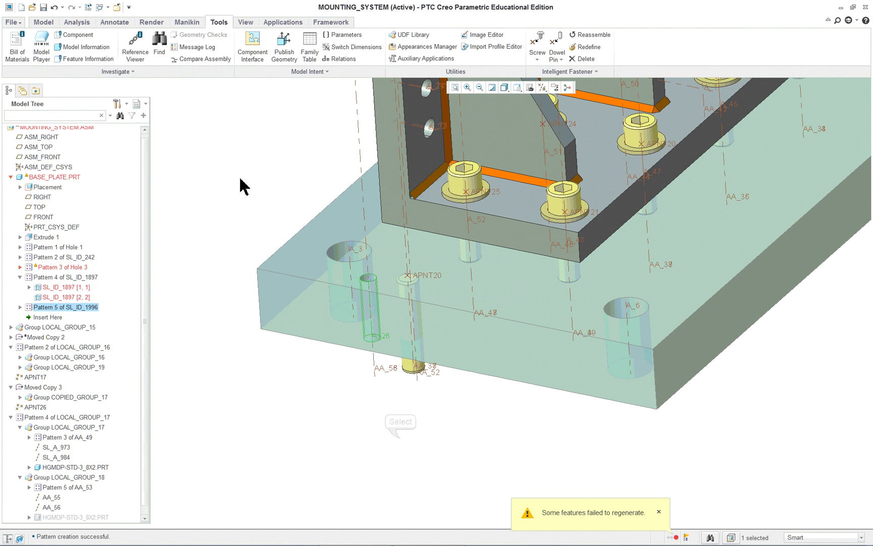
pyautogui.click(401, 445)
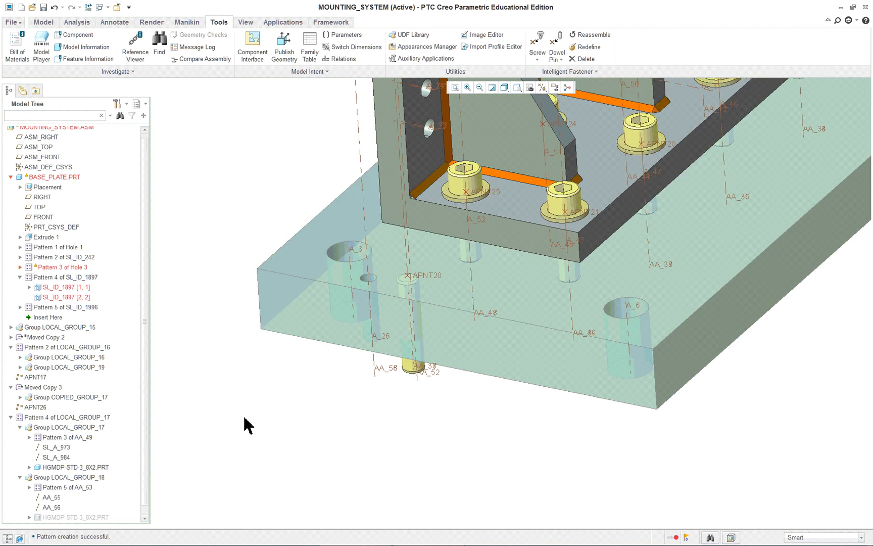
# - View both bracket groups from the front and close the mounting system assembly window
pyautogui.scroll(2, 249, 424)
pyautogui.scroll(2, 250, 416)
pyautogui.moveTo(263, 419); pyautogui.dragTo(249, 461, button='middle')
pyautogui.scroll(-5, 242, 484)
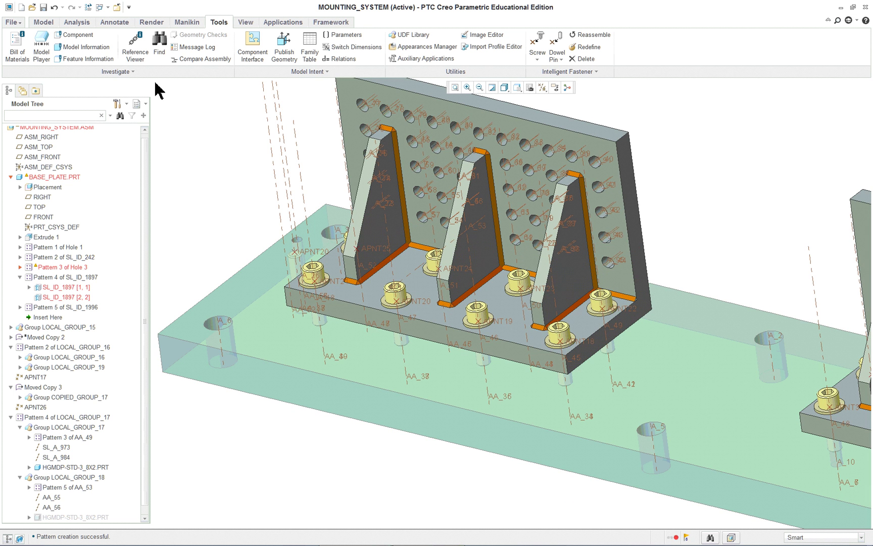
pyautogui.click(117, 7)
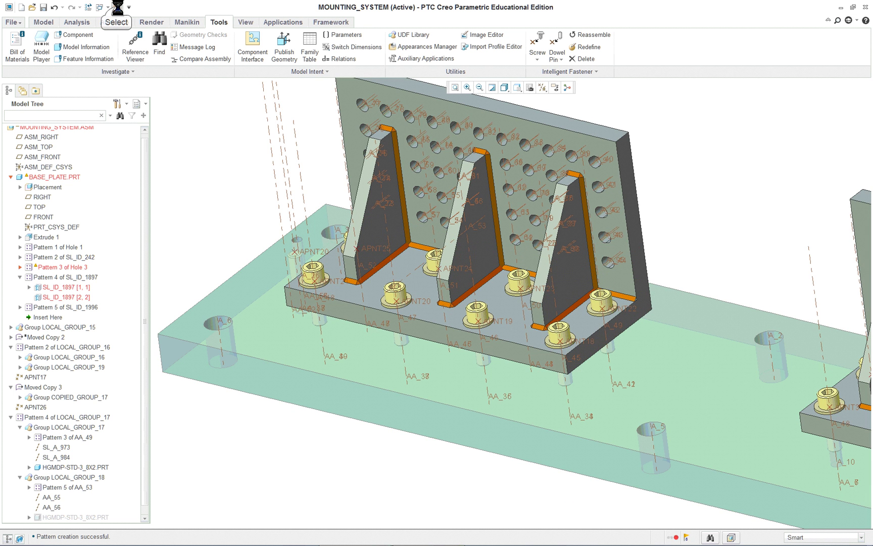
# - Erase the not-displayed objects from the session
pyautogui.click(12, 22)
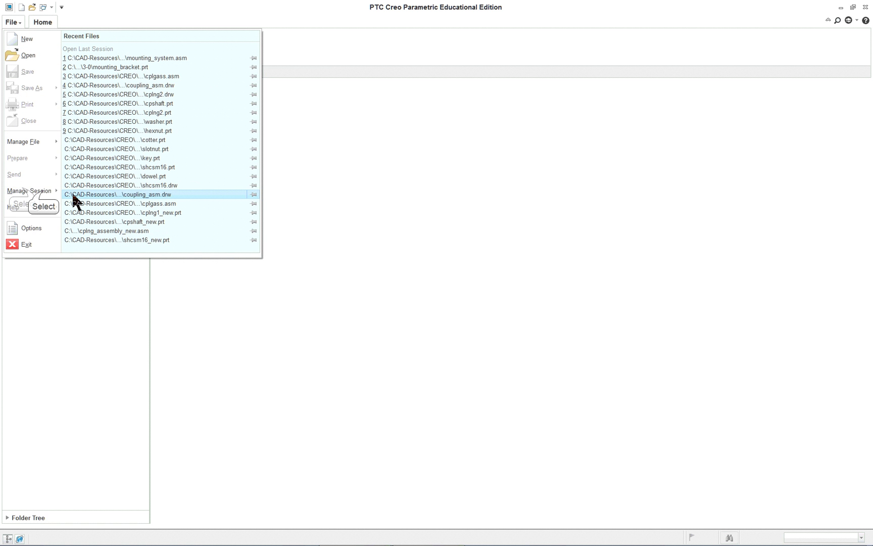
pyautogui.click(45, 190)
pyautogui.click(115, 80)
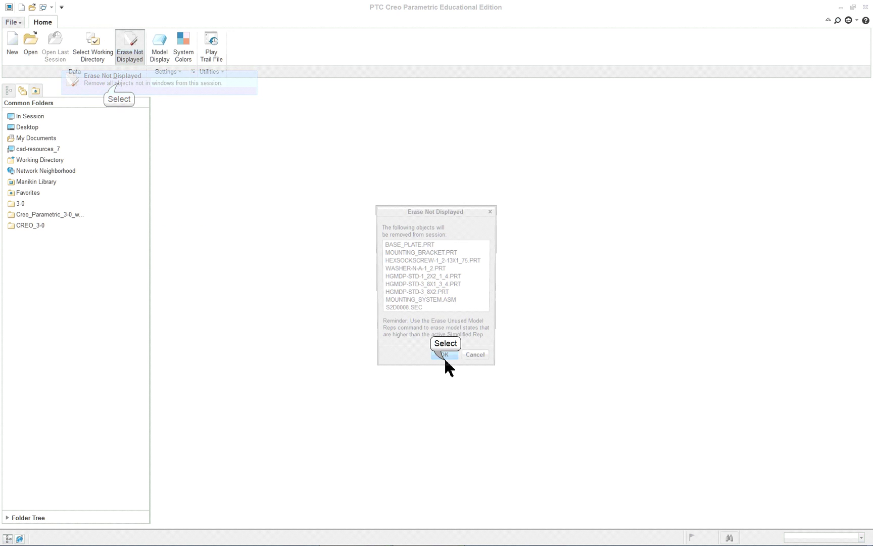
# - Reopen mounting_system.asm from the File Open dialog
pyautogui.click(446, 360)
pyautogui.click(29, 55)
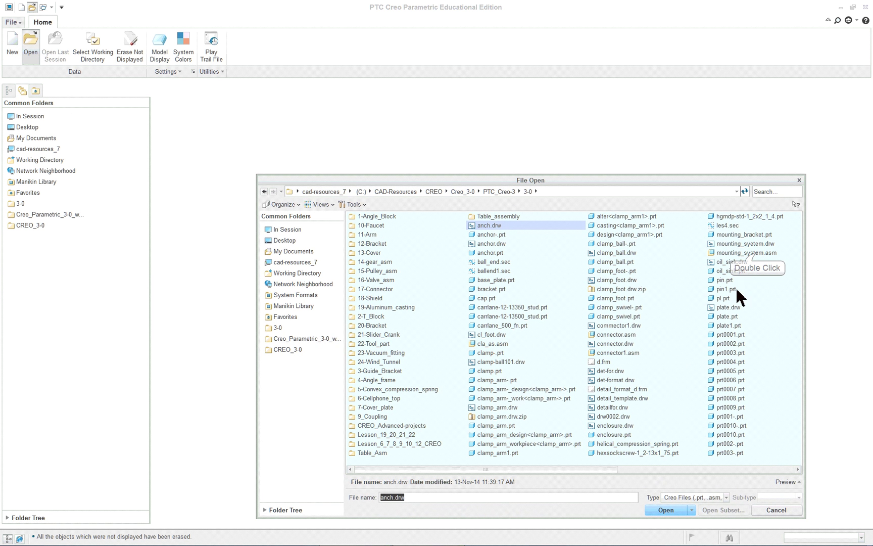
pyautogui.doubleClick(755, 253)
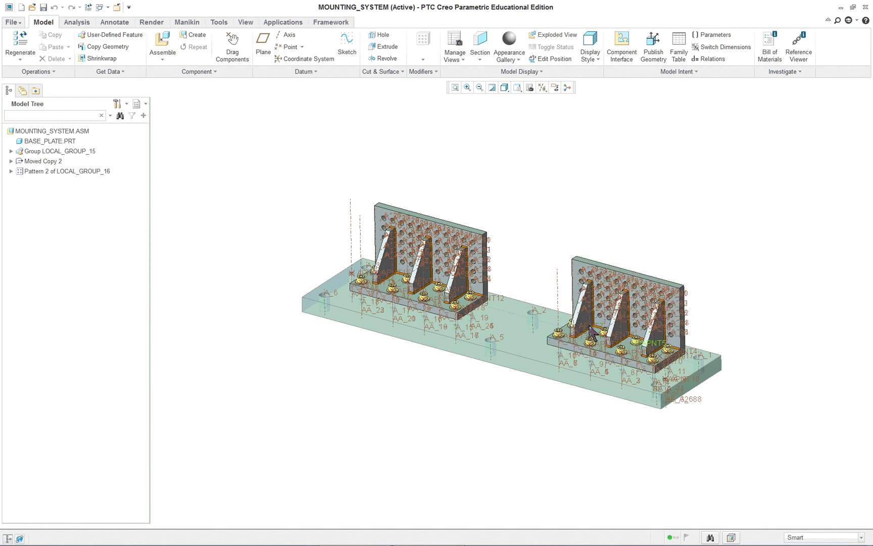
pyautogui.scroll(-3, 592, 331)
pyautogui.scroll(-5, 189, 239)
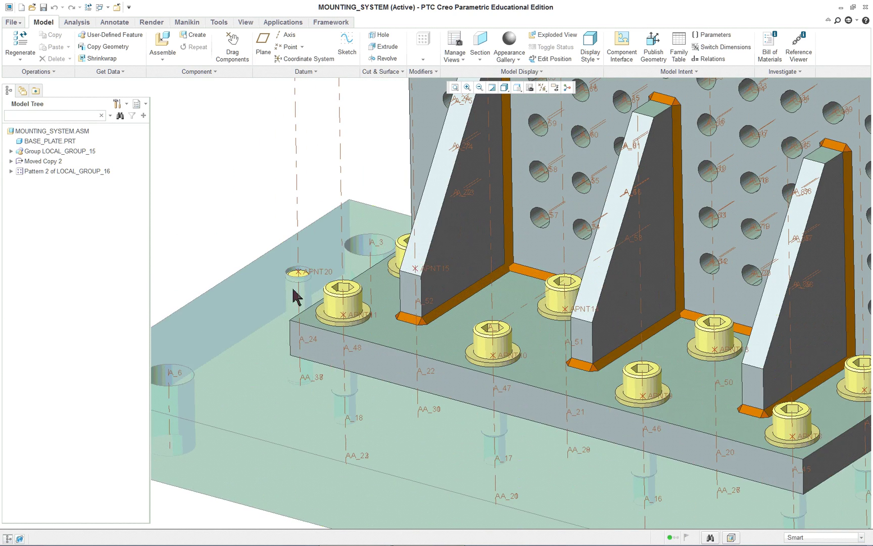
pyautogui.scroll(8, 294, 279)
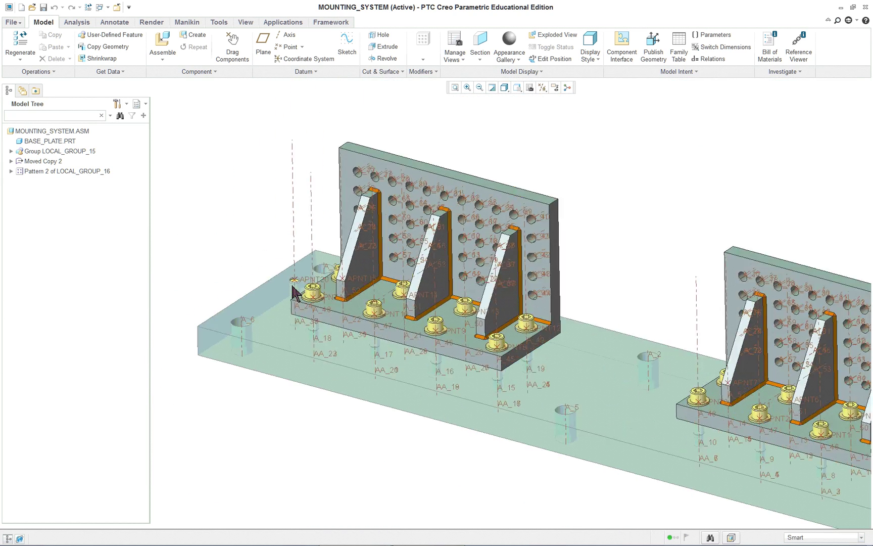
pyautogui.scroll(3, 798, 463)
pyautogui.scroll(-8, 853, 473)
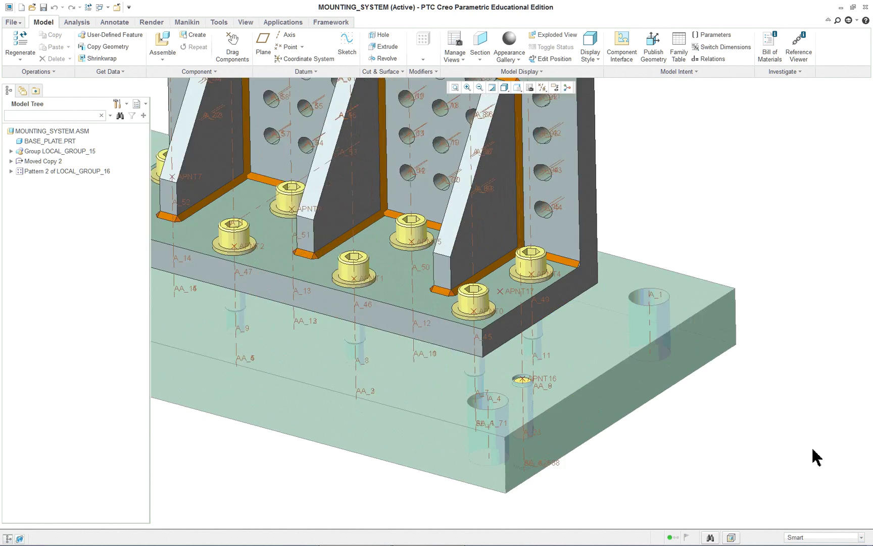
pyautogui.scroll(4, 470, 372)
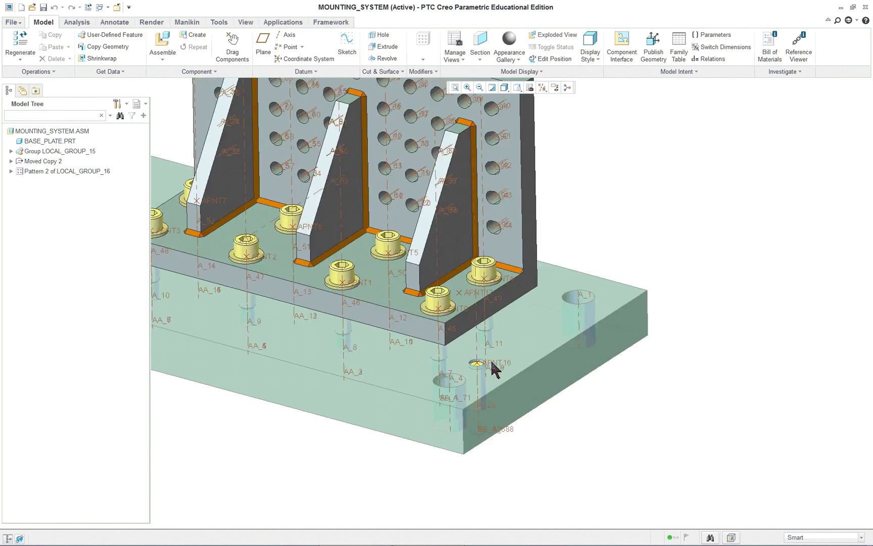
pyautogui.scroll(4, 500, 366)
pyautogui.scroll(-5, 323, 263)
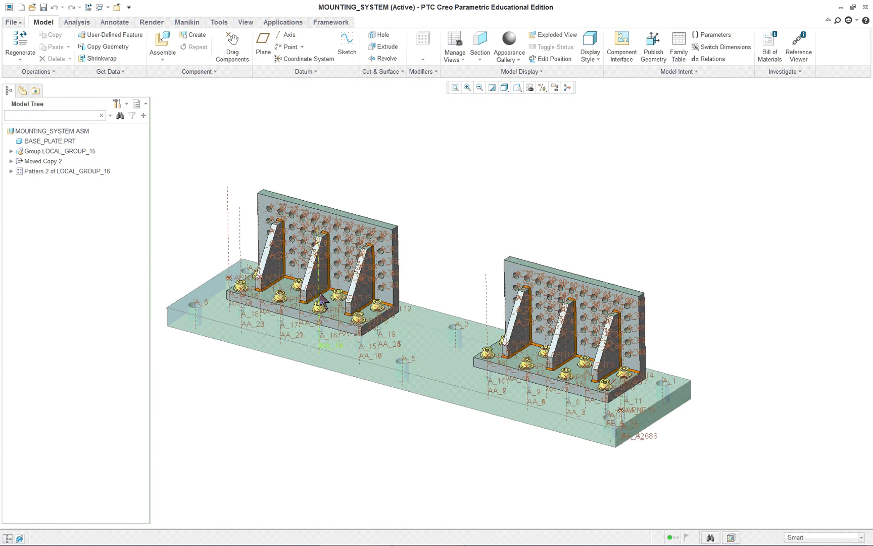
pyautogui.scroll(-6, 174, 278)
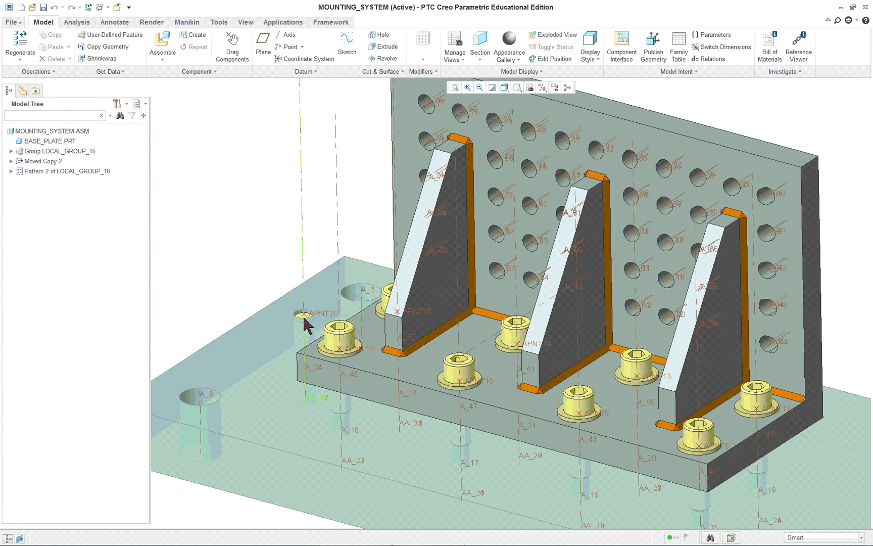
pyautogui.scroll(8, 305, 323)
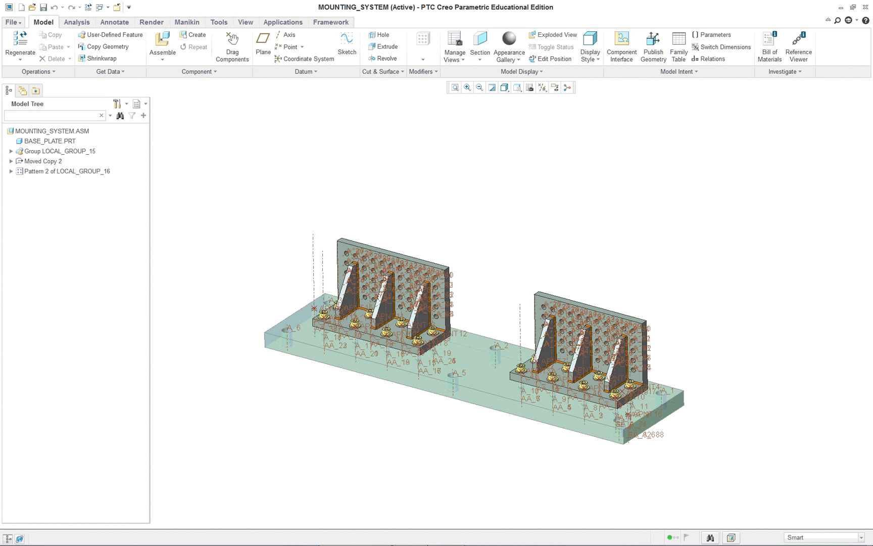
# - Switch to the lesson PDF and scroll to page 44, Figure 13.21 Reoriented View
pyautogui.click(423, 539)
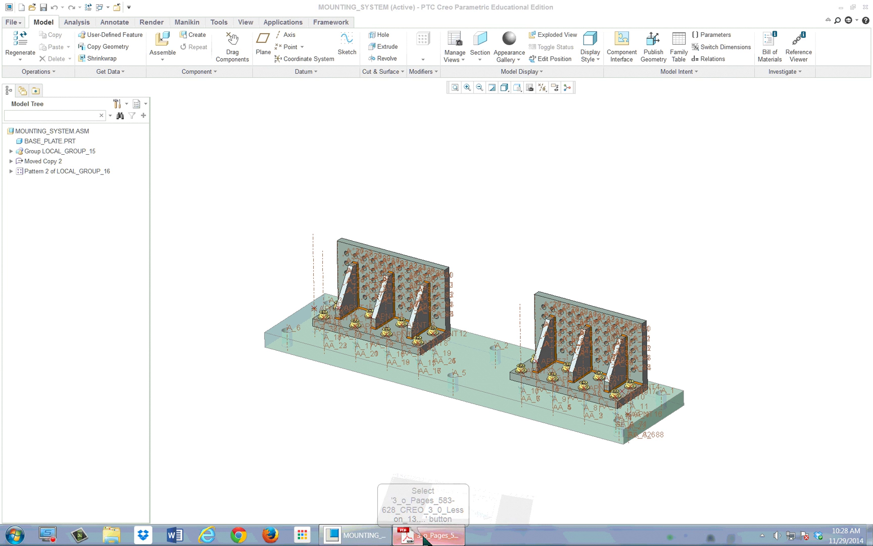
pyautogui.scroll(-10, 489, 300)
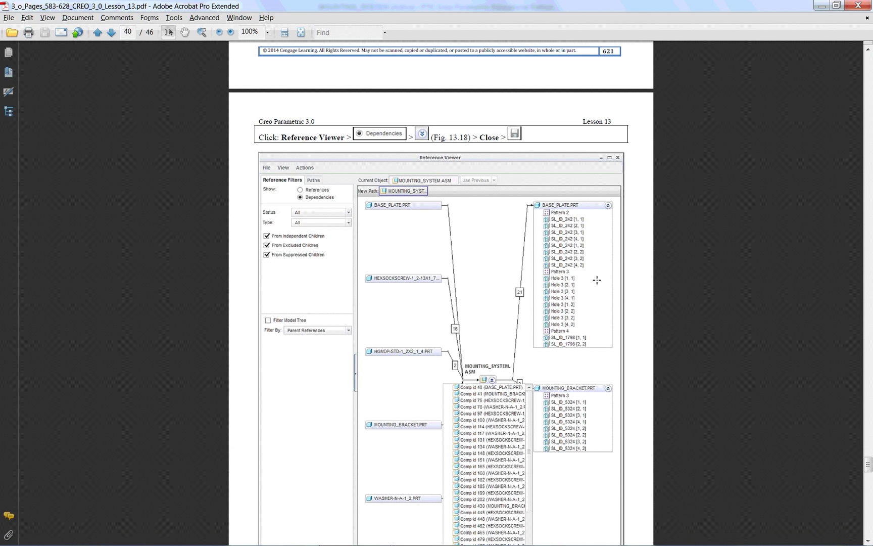
pyautogui.scroll(-10, 545, 272)
pyautogui.scroll(10, 520, 270)
pyautogui.scroll(-20, 447, 228)
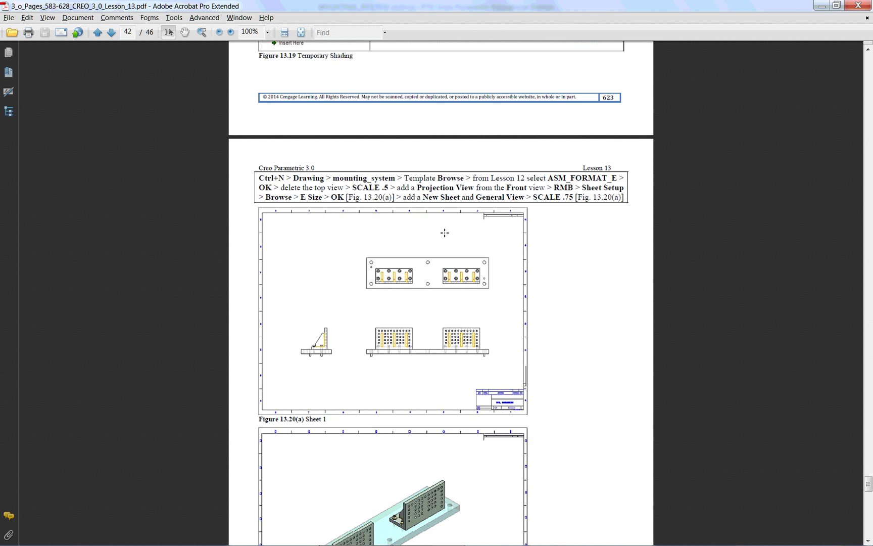
pyautogui.scroll(-3, 444, 232)
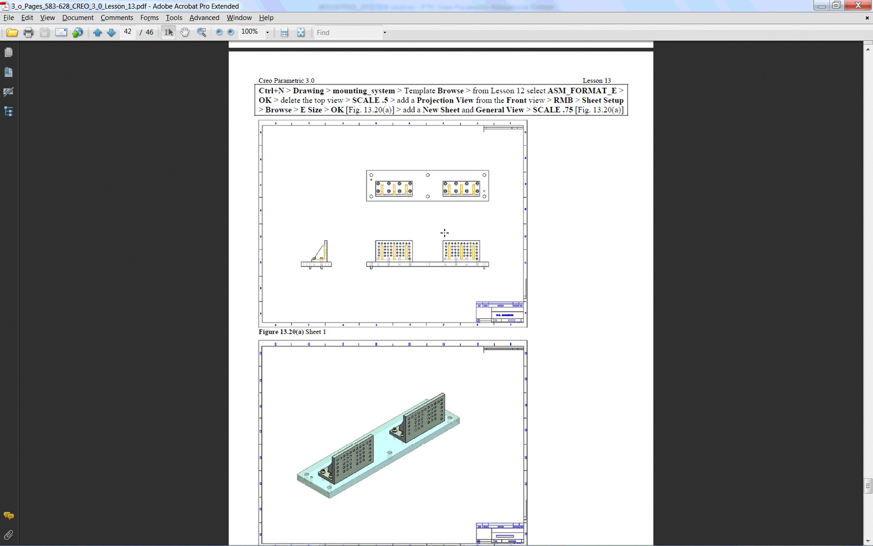
pyautogui.scroll(-16, 444, 233)
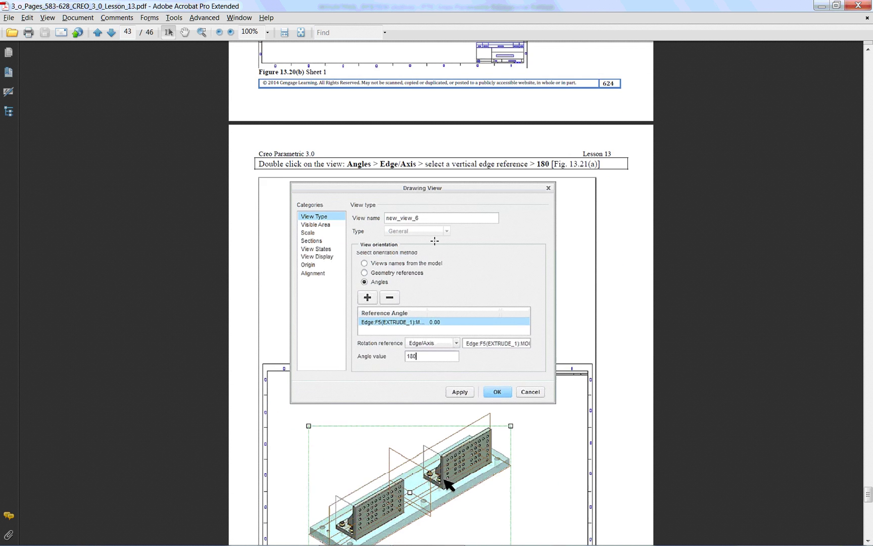
pyautogui.scroll(-4, 435, 240)
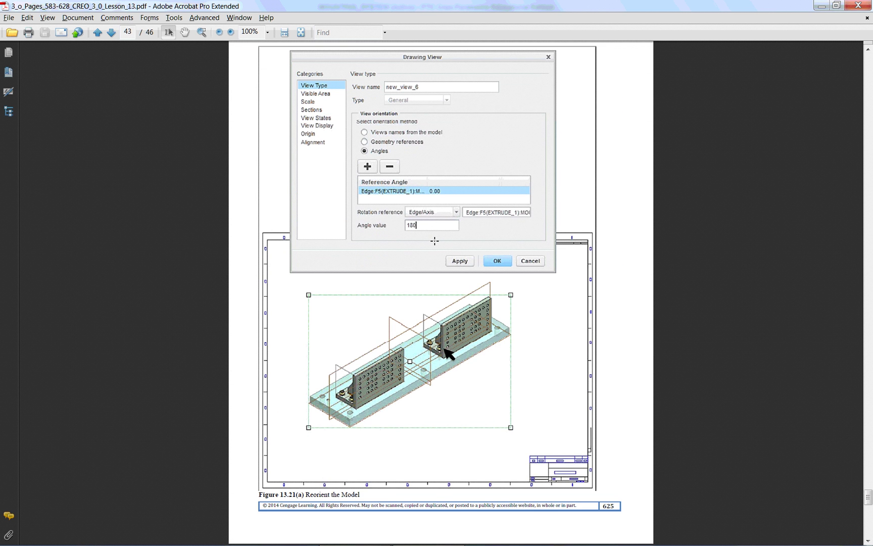
pyautogui.scroll(20, 435, 240)
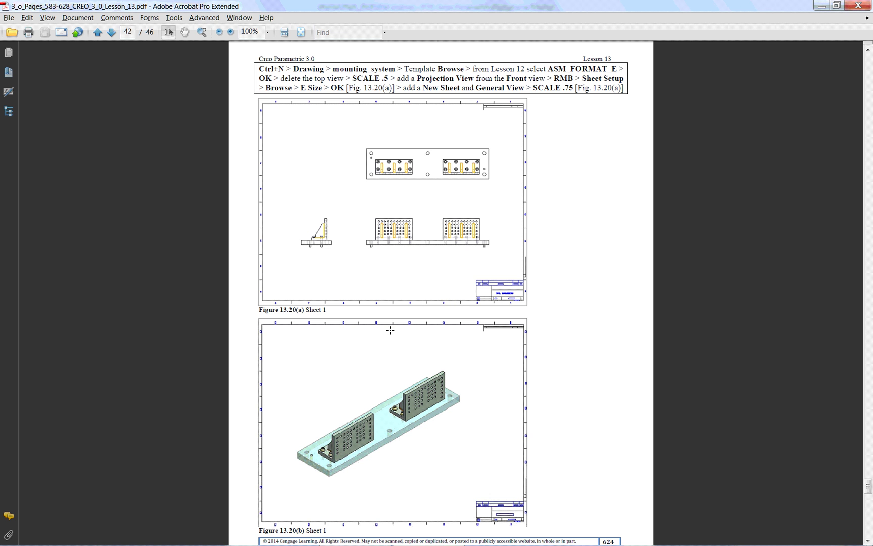
pyautogui.scroll(-10, 456, 355)
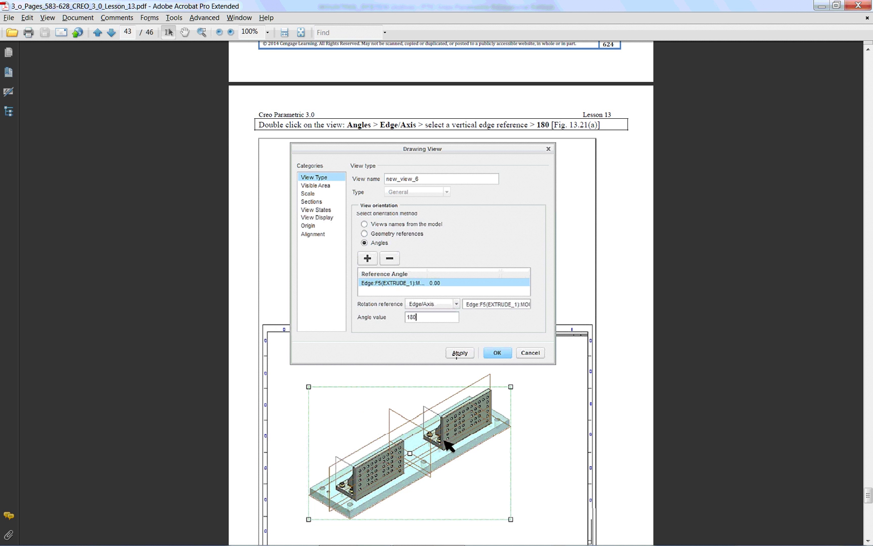
pyautogui.scroll(-13, 456, 356)
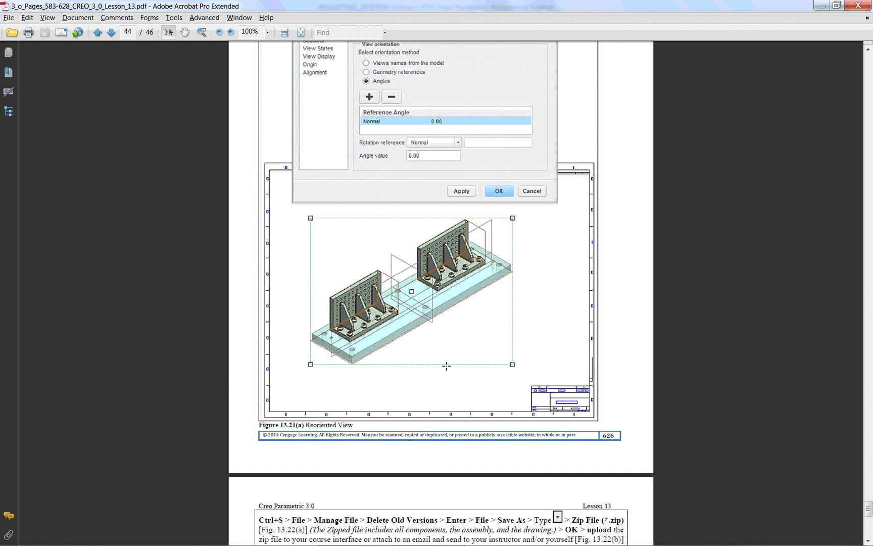
pyautogui.scroll(-12, 447, 365)
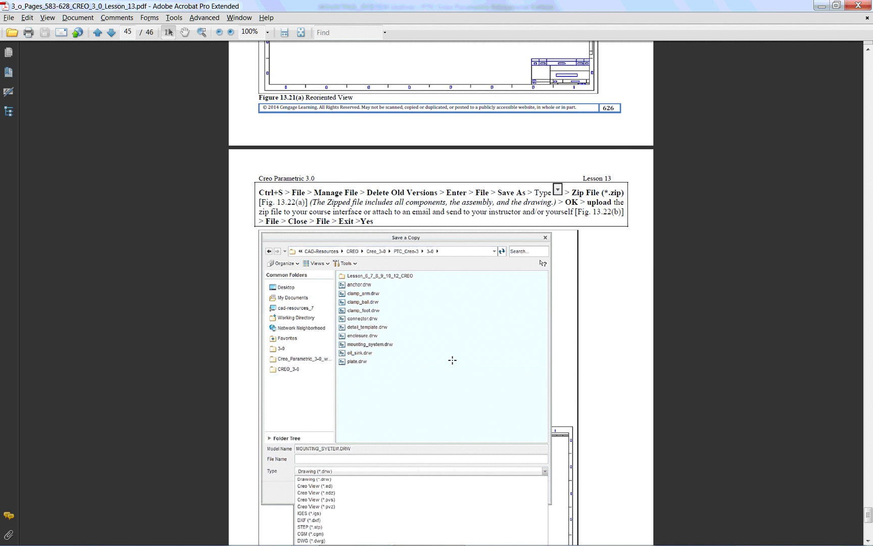
pyautogui.scroll(-2, 452, 359)
pyautogui.scroll(10, 452, 360)
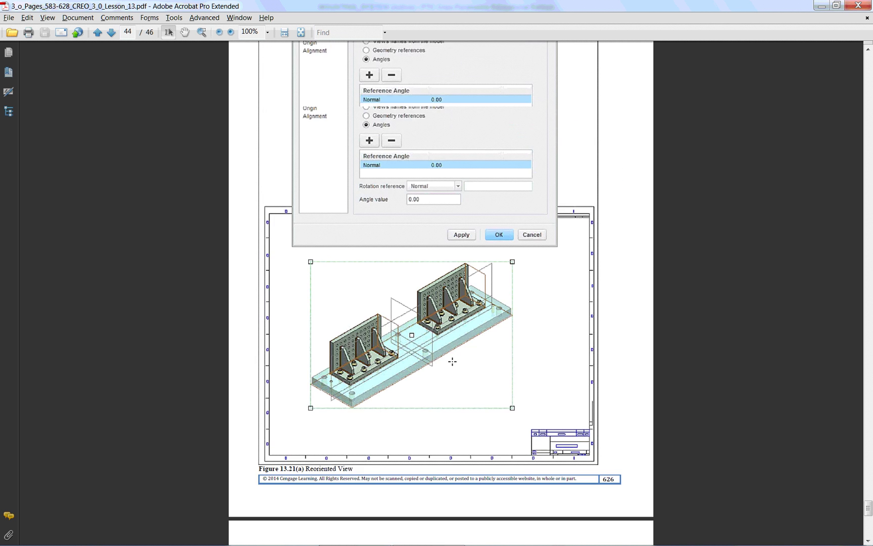
pyautogui.scroll(5, 452, 361)
pyautogui.scroll(-2, 452, 361)
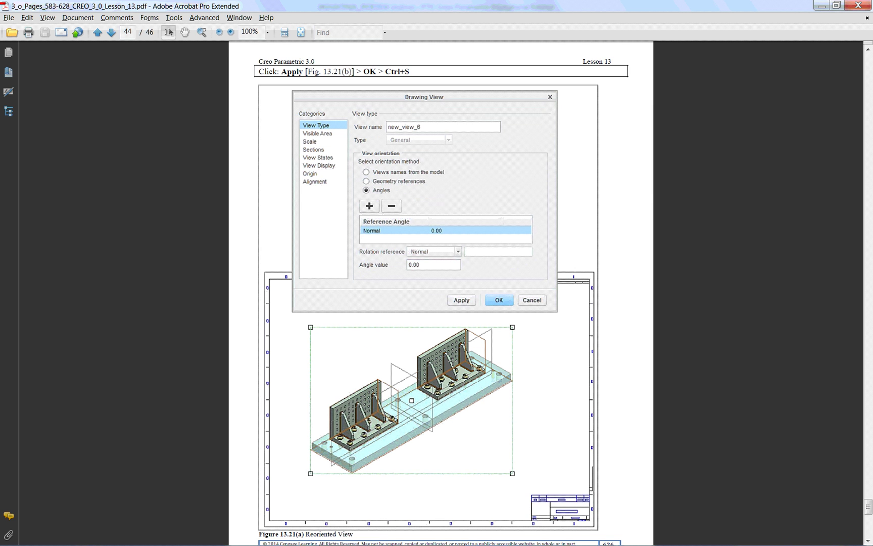